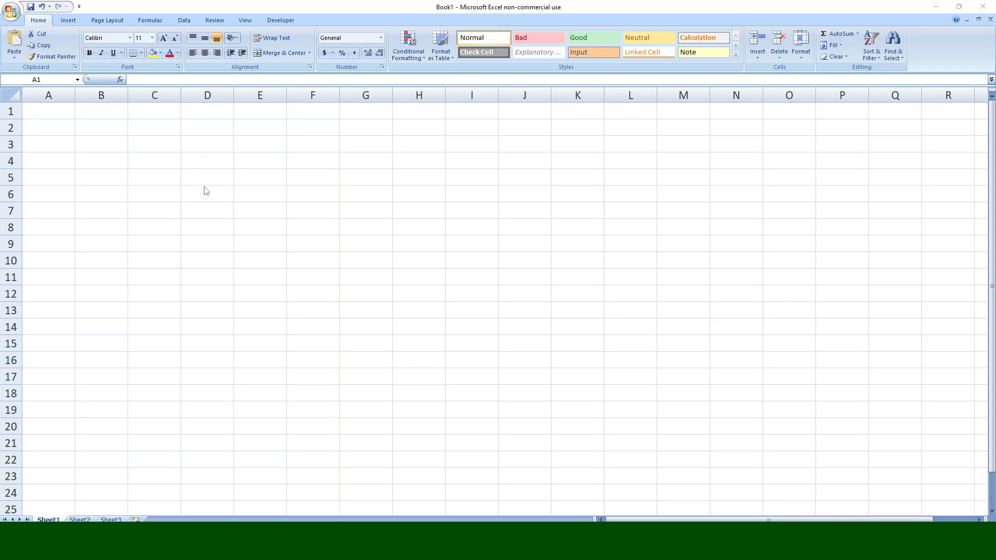
- Merge and center cells A1 through K1 into one title cell
click(106, 113)
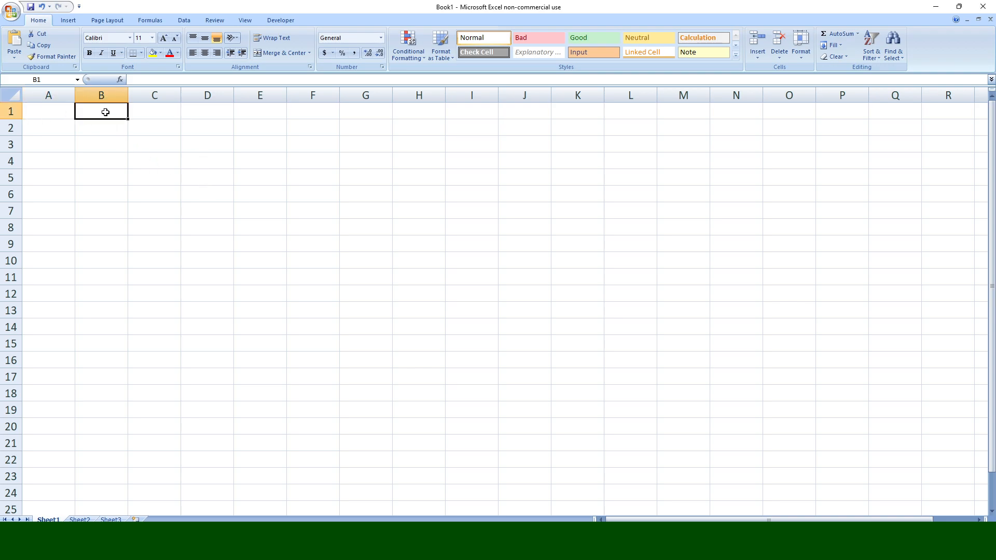
drag(69, 111, 552, 107)
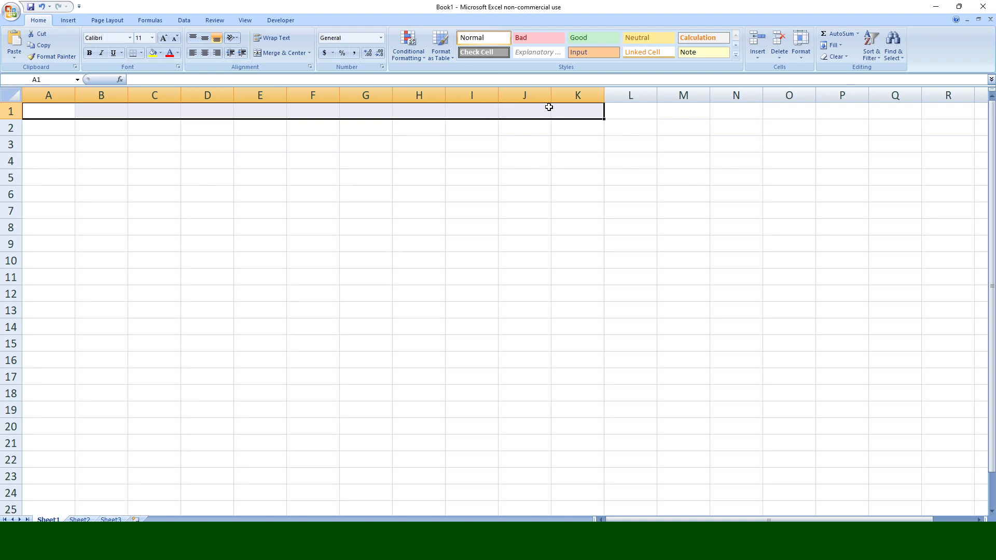
click(292, 54)
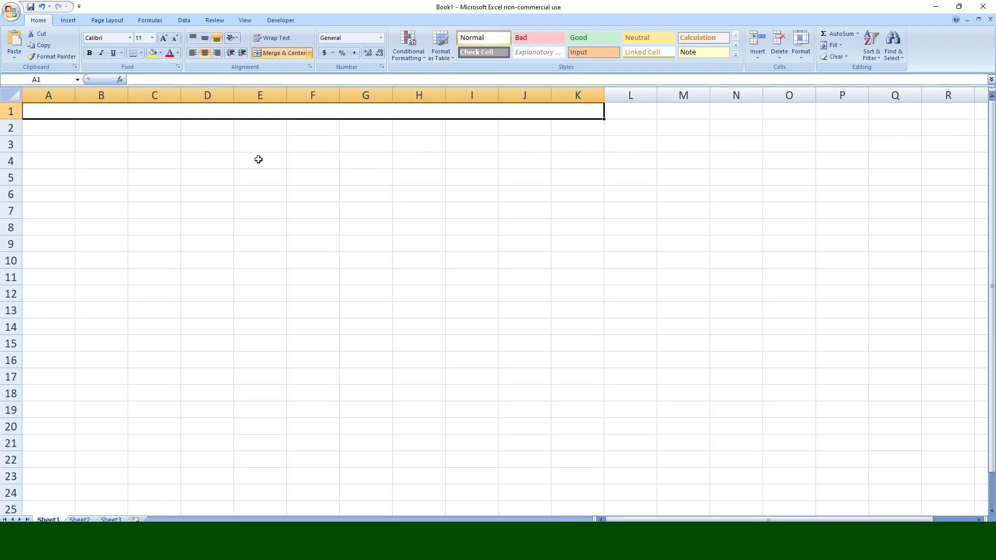
- Enter the title "Budget & Financial Picture" in the merged cell of row 1
text(Budget)
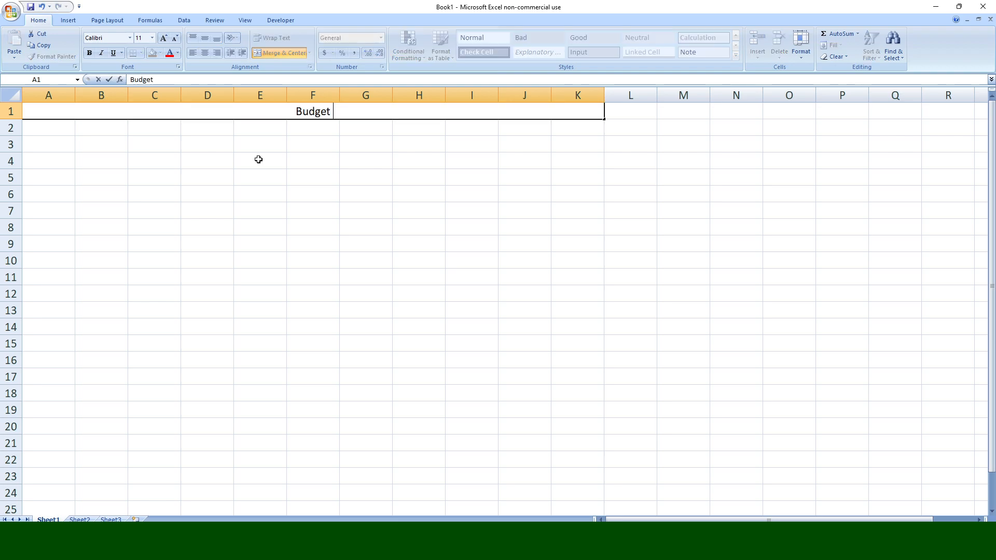
text( &)
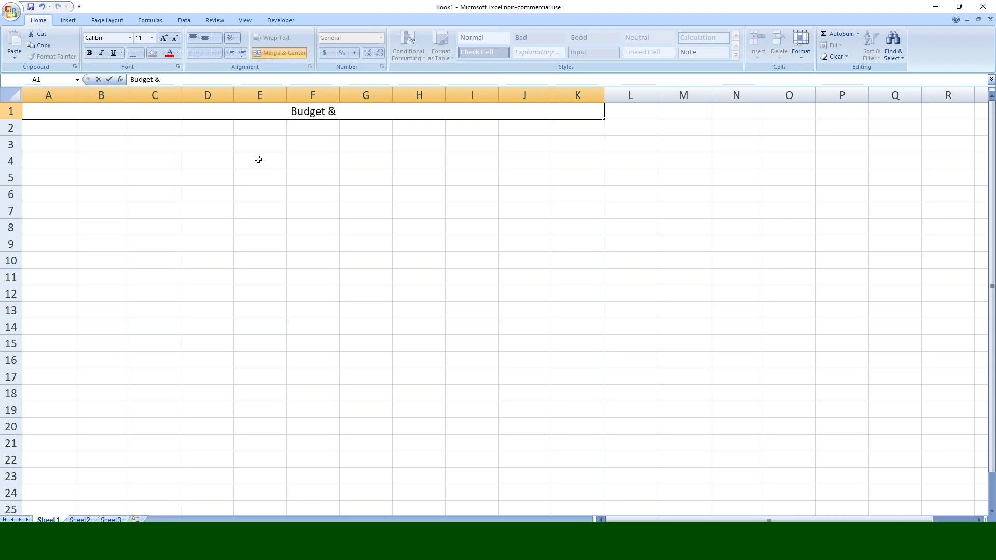
text( Finan)
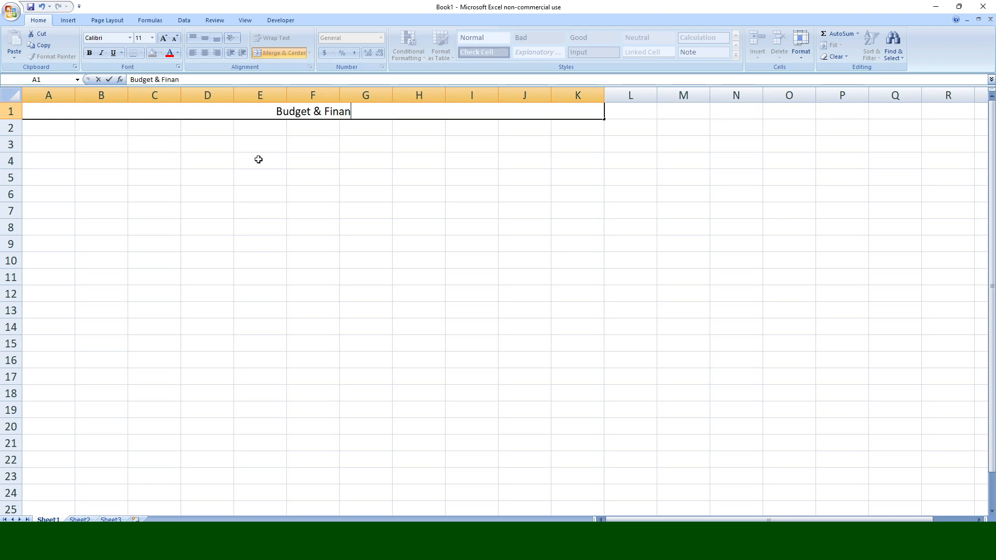
text(cial P)
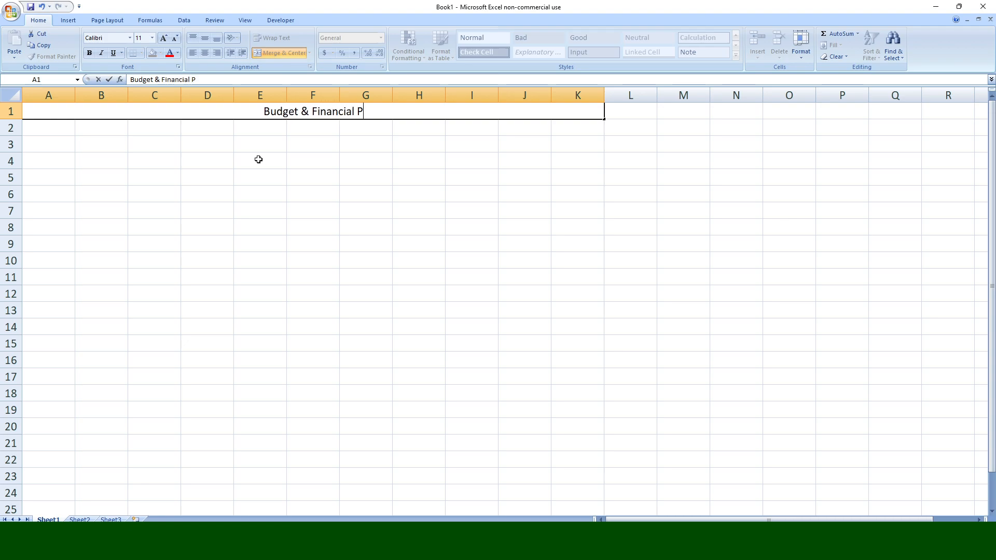
text(icture)
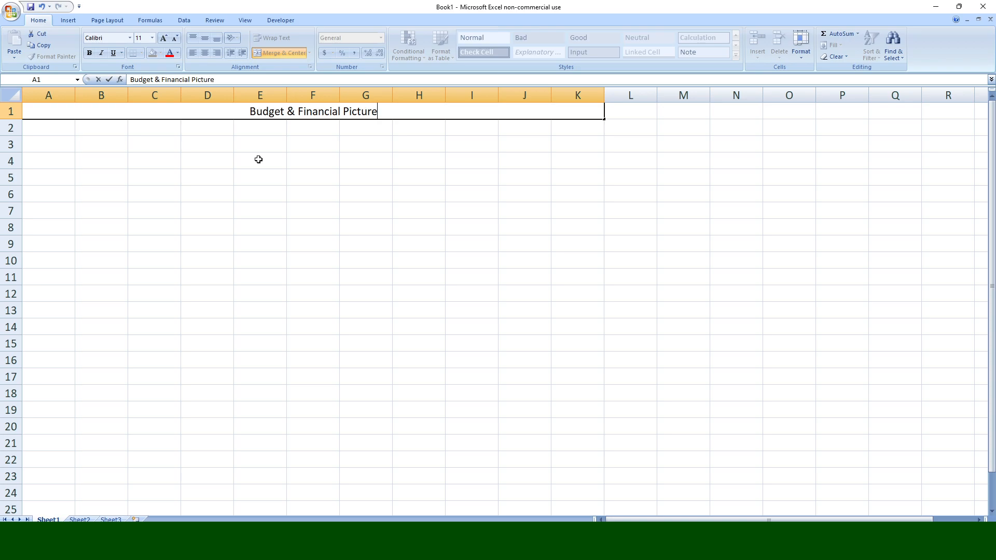
click(99, 150)
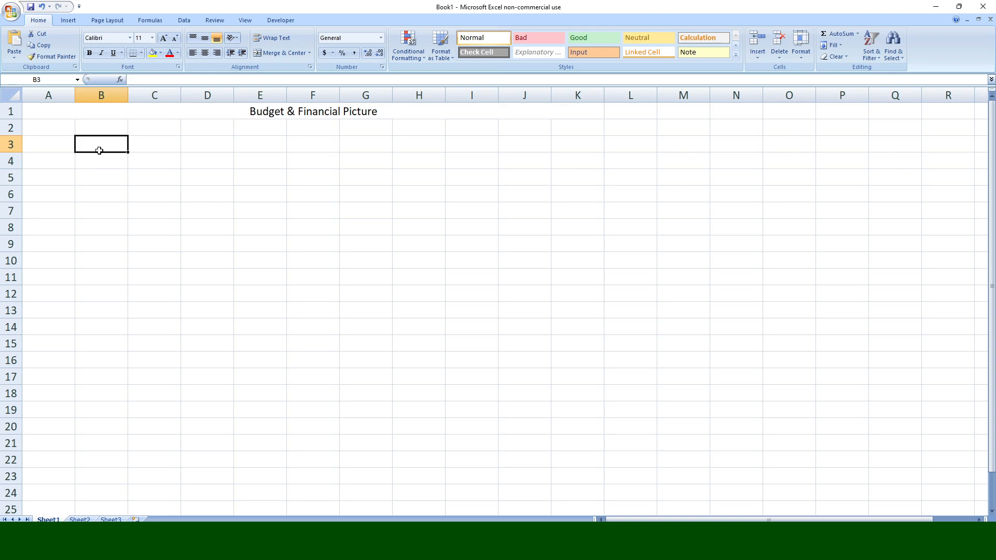
- Enter the heading "Income" in A3 and the labels "Income 1" and "Income 2" in A4 and A5
click(67, 141)
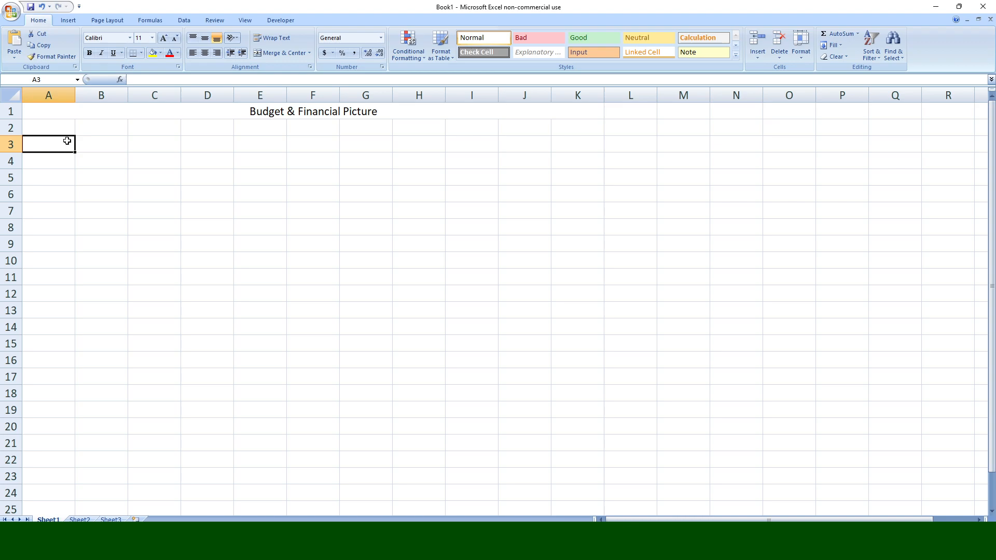
text(Income)
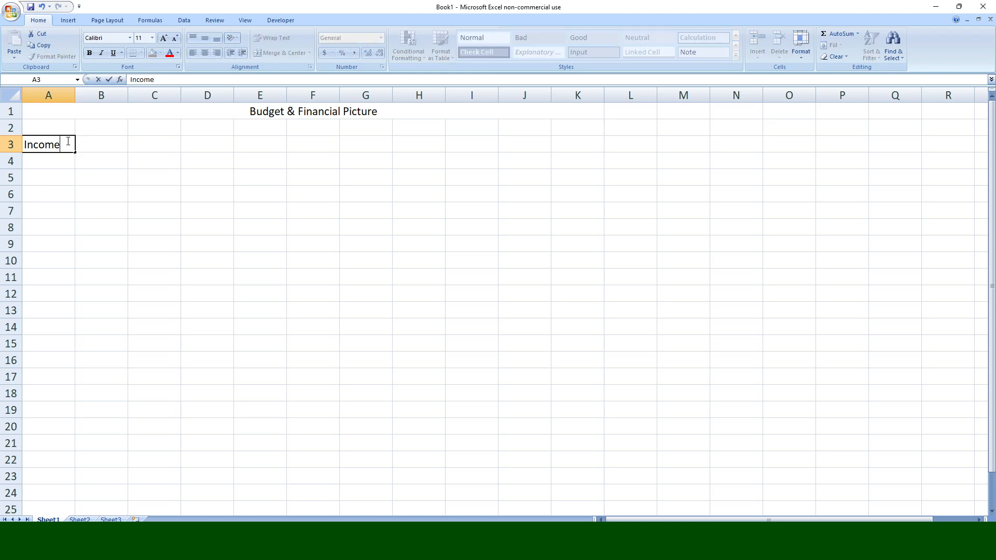
key(Return)
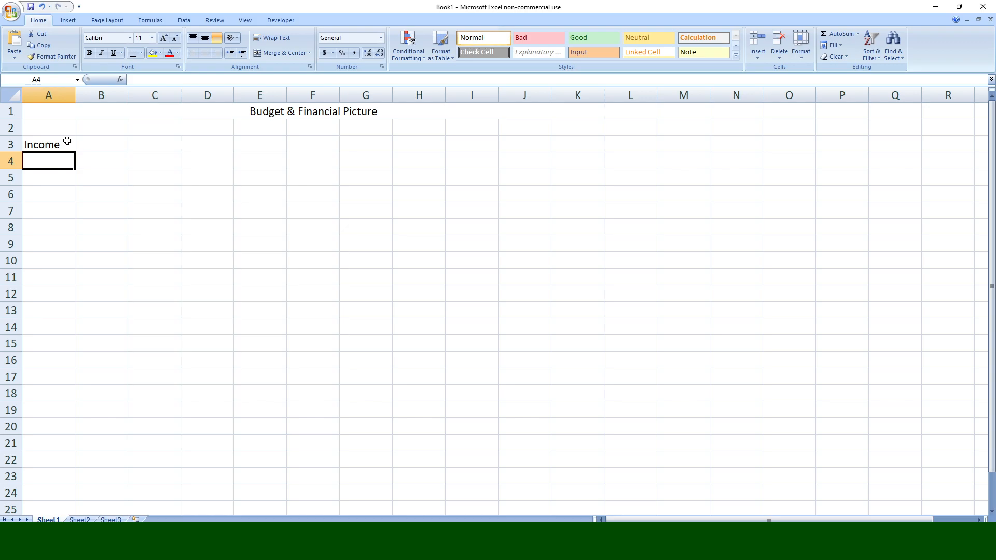
text(Income)
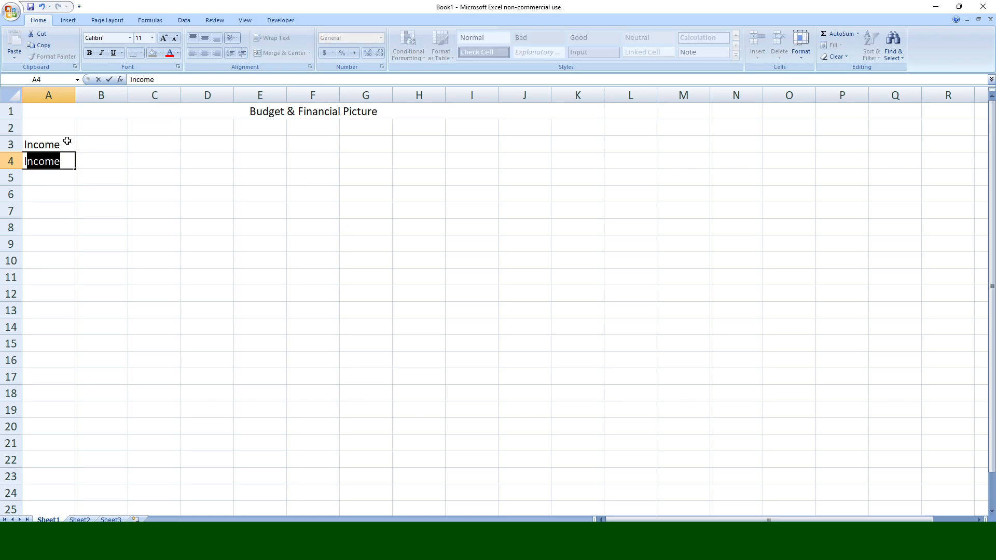
text( 1)
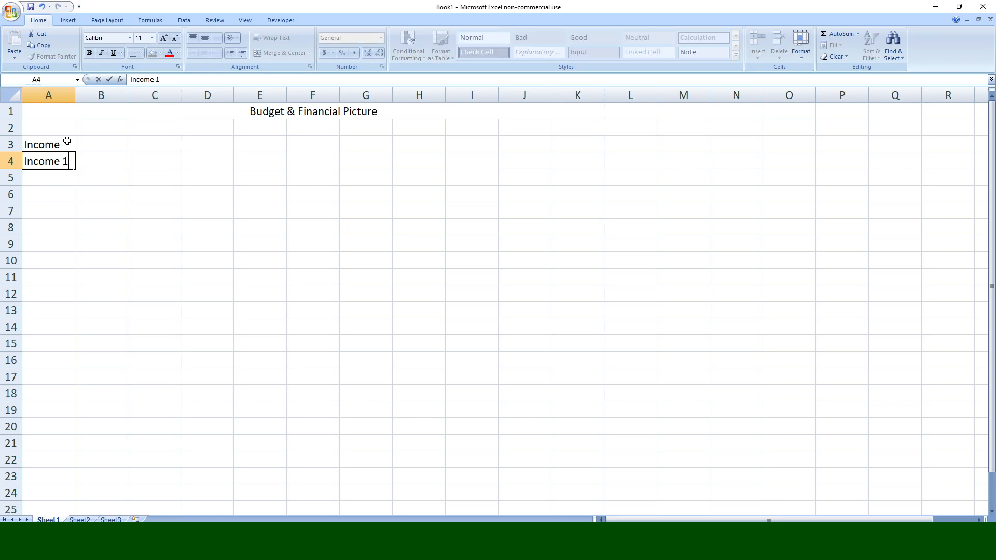
key(Return)
text(Income 2)
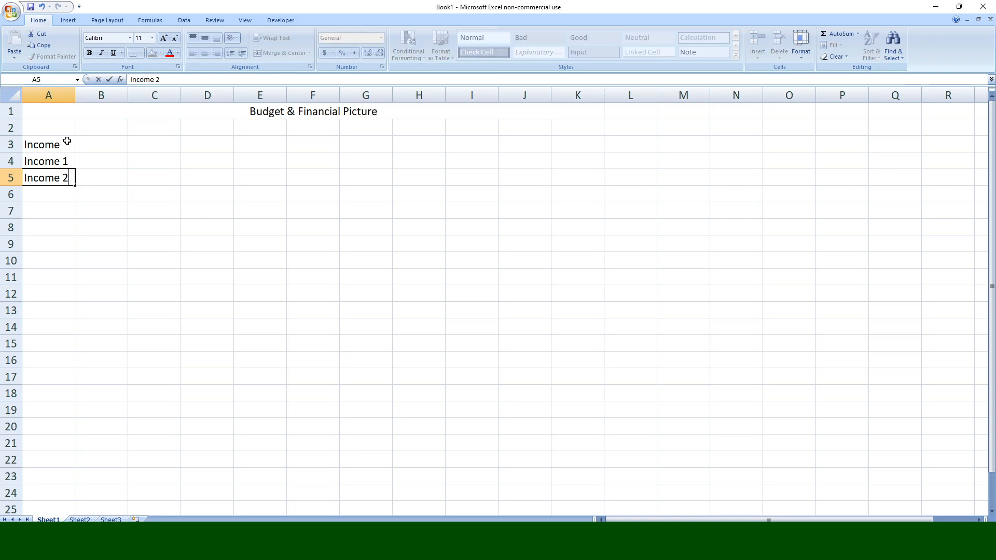
click(95, 162)
- Add the label "Income 3" in cell A6
click(44, 161)
click(57, 180)
click(94, 162)
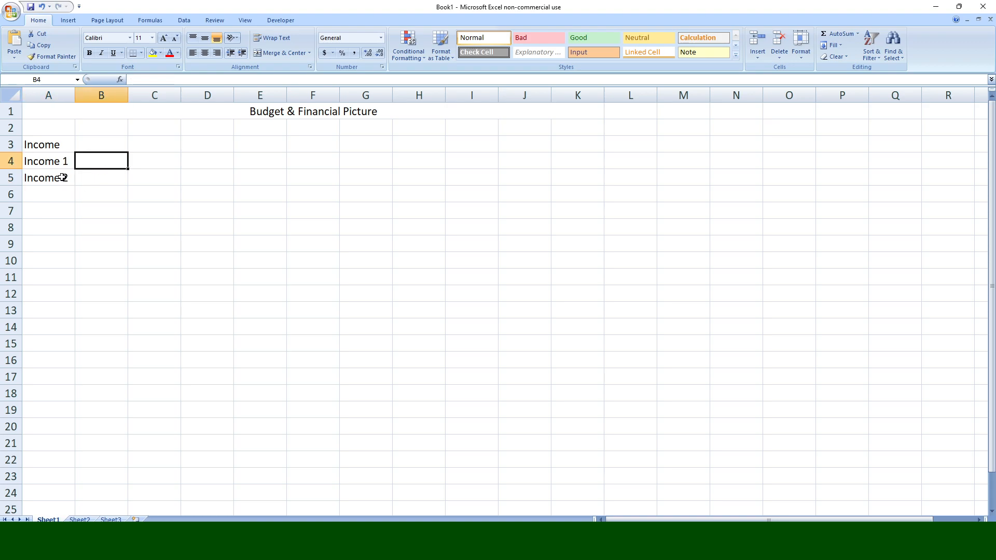
click(60, 193)
text(Inc)
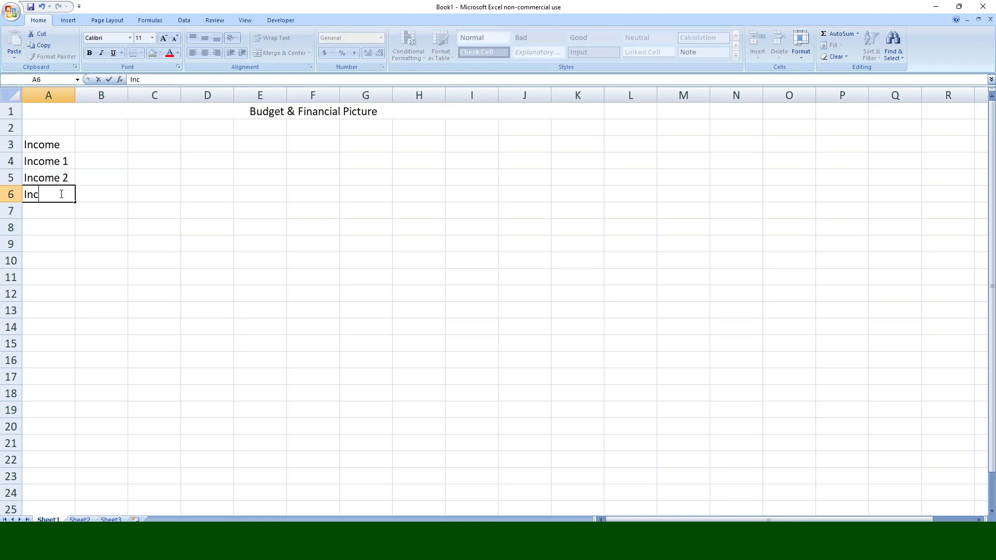
text(ome 3)
click(85, 201)
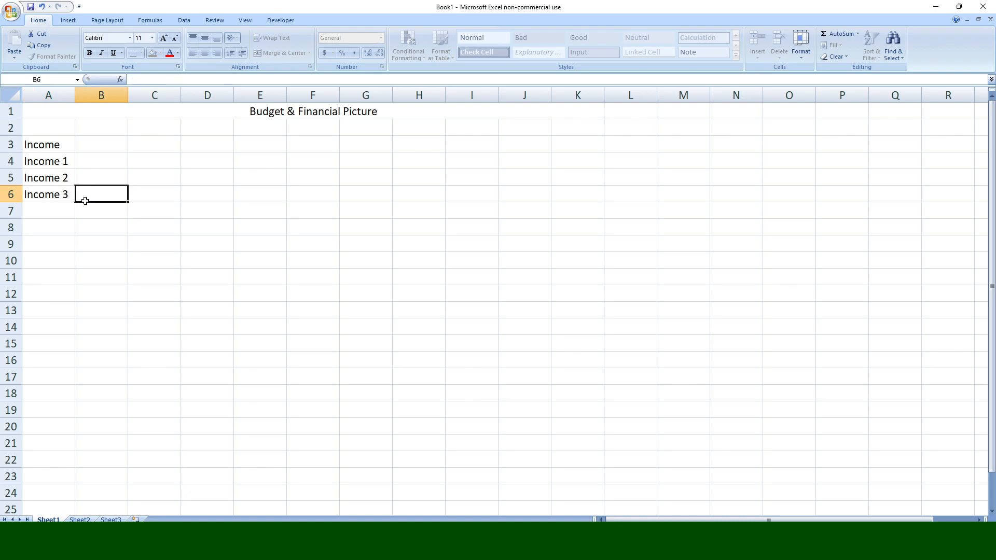
- Enter the column heading "yearly" in cell B3
click(92, 155)
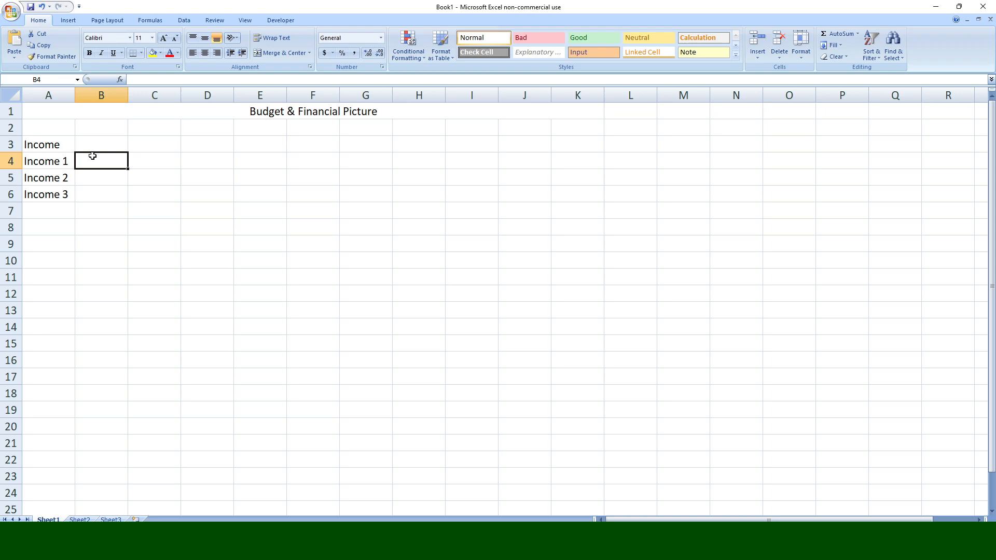
click(90, 143)
text(yearly)
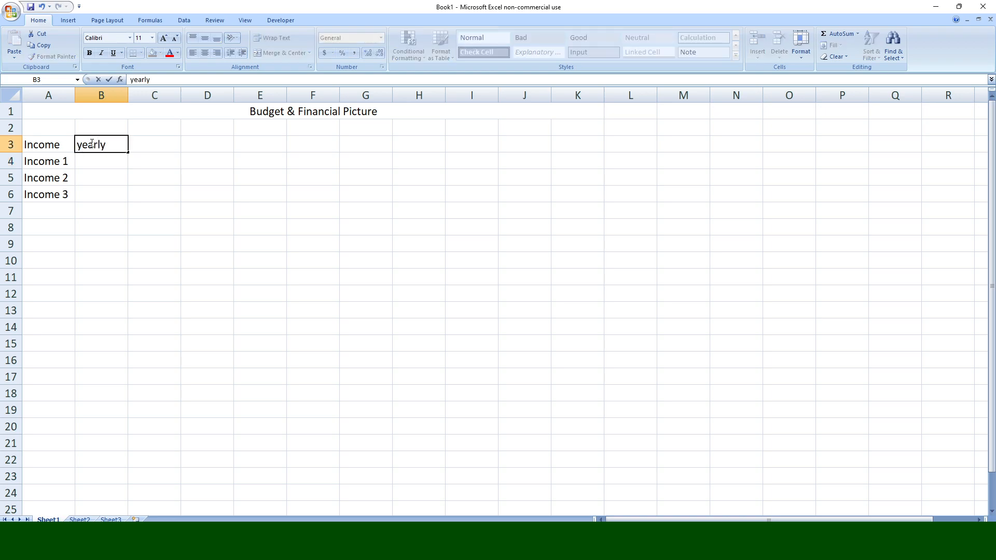
key(Return)
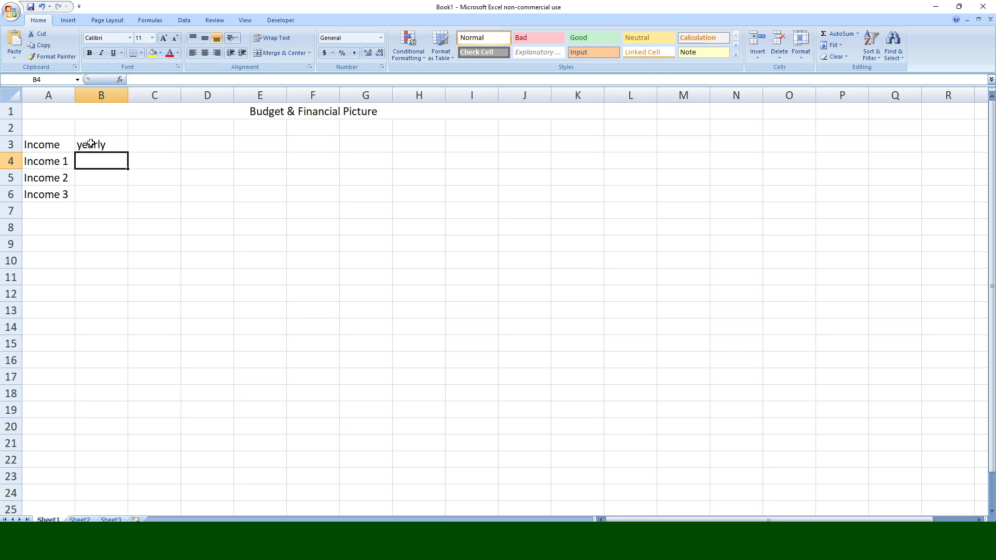
- Enter yearly amounts of 30000 for Income 1, 30000 for Income 2 and 15000 for Income 3
text(30000)
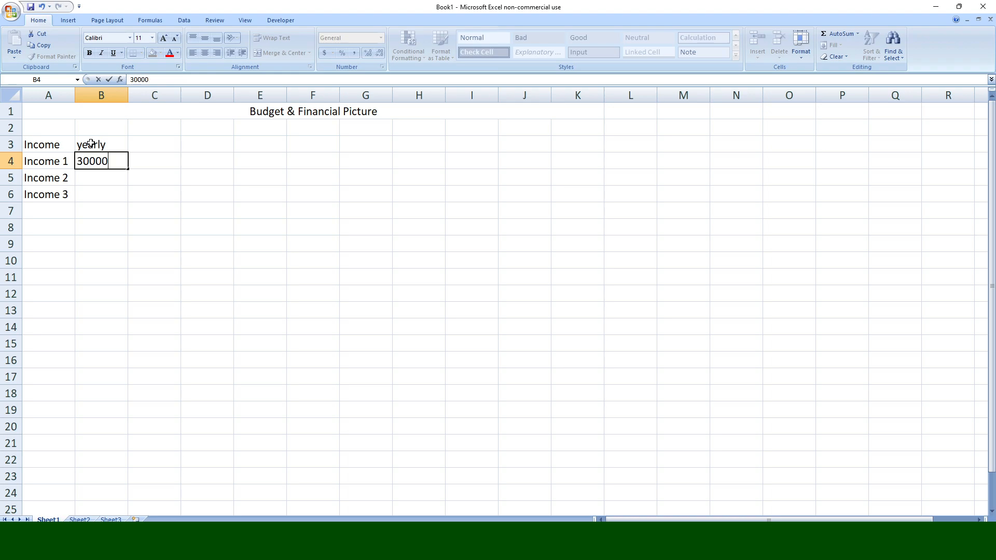
key(Return)
text(3)
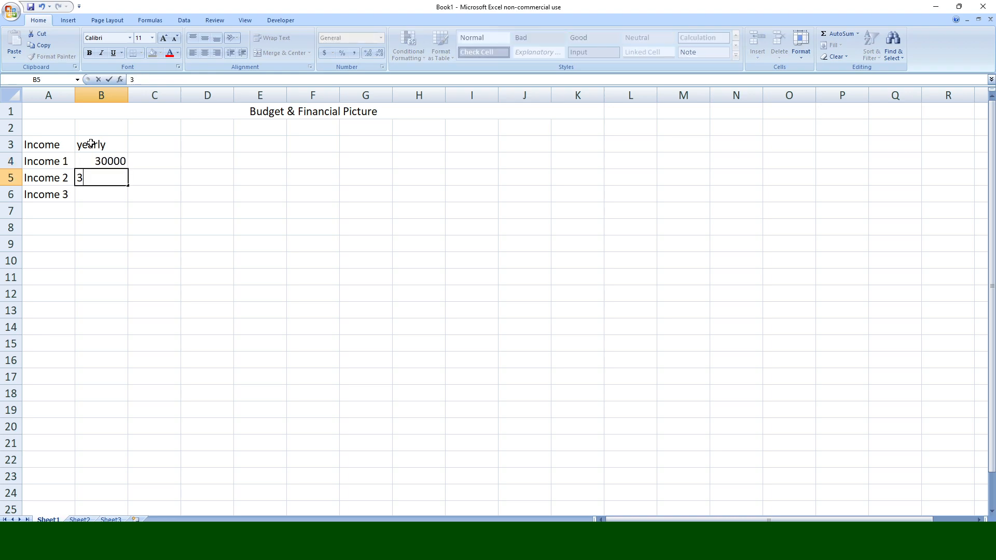
text(0000)
key(Return)
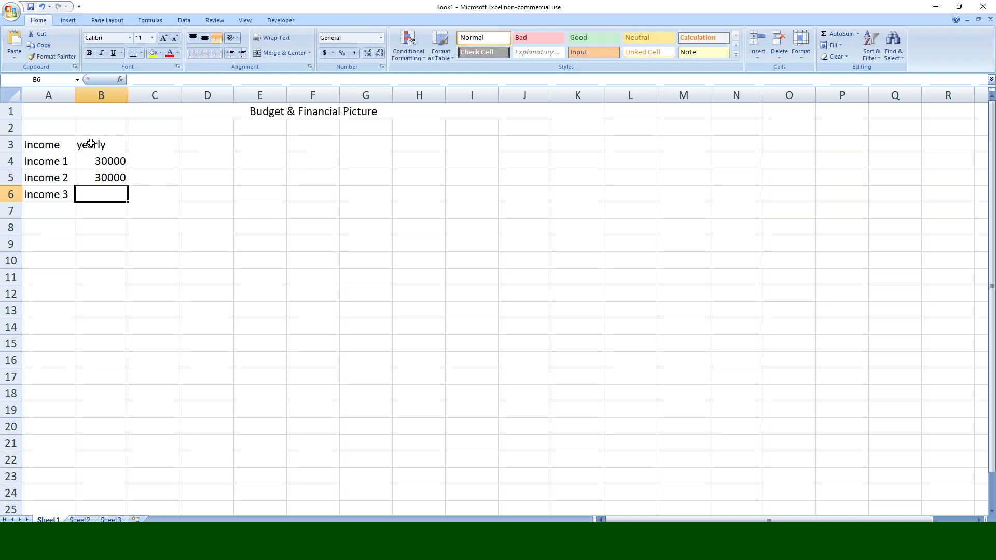
text(1500)
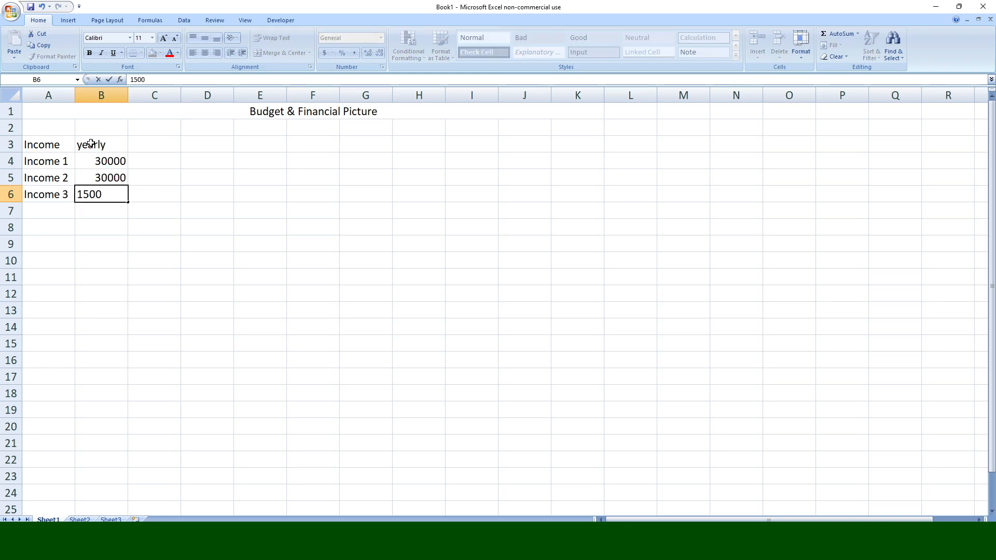
text(0)
key(Return)
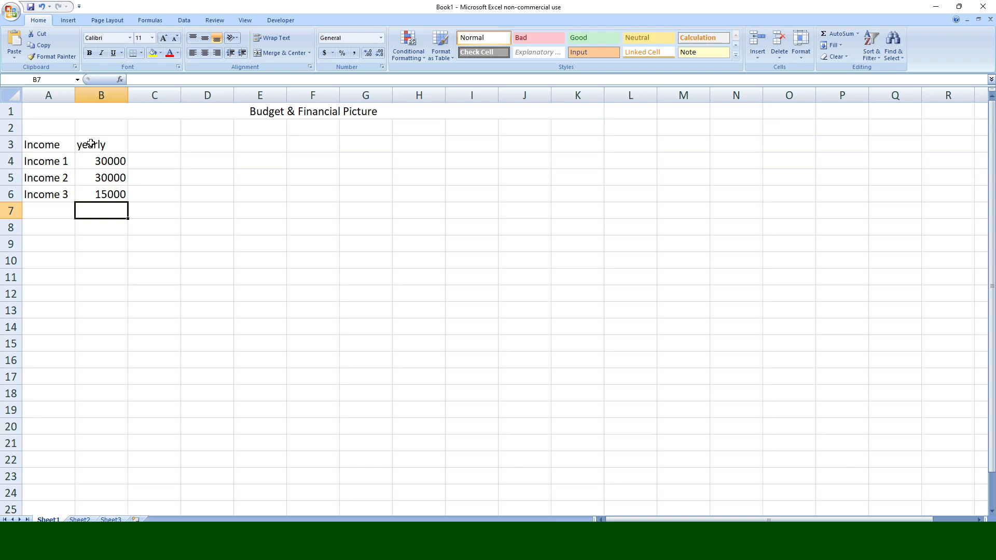
- Enter the column heading "eff tax rate" in cell C3
click(164, 163)
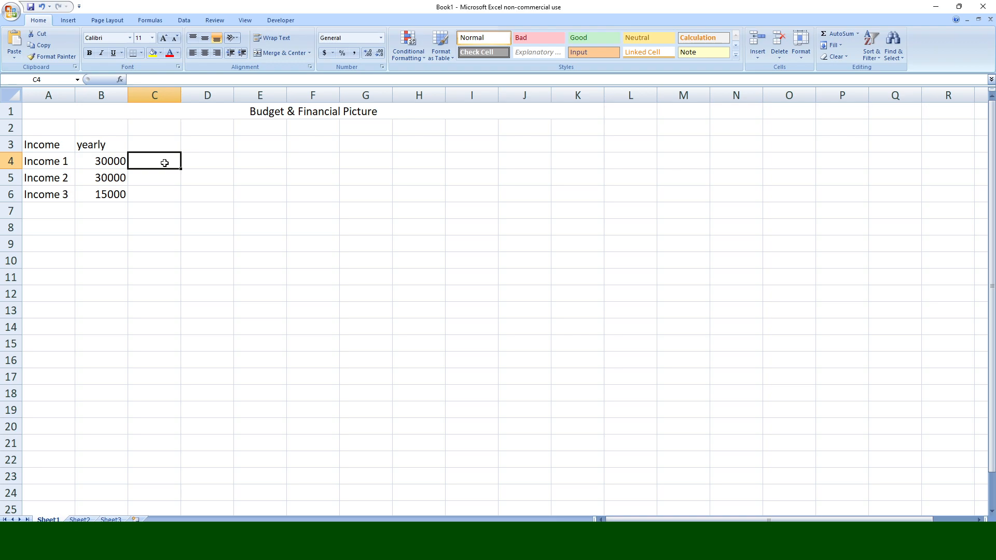
click(156, 147)
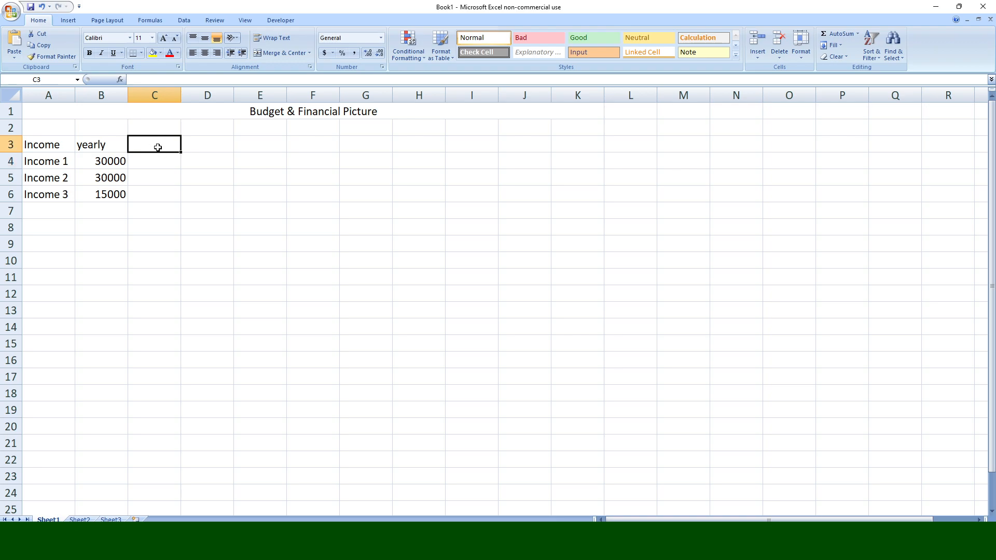
text(Net)
key(BackSpace)
key(BackSpace)
key(BackSpace)
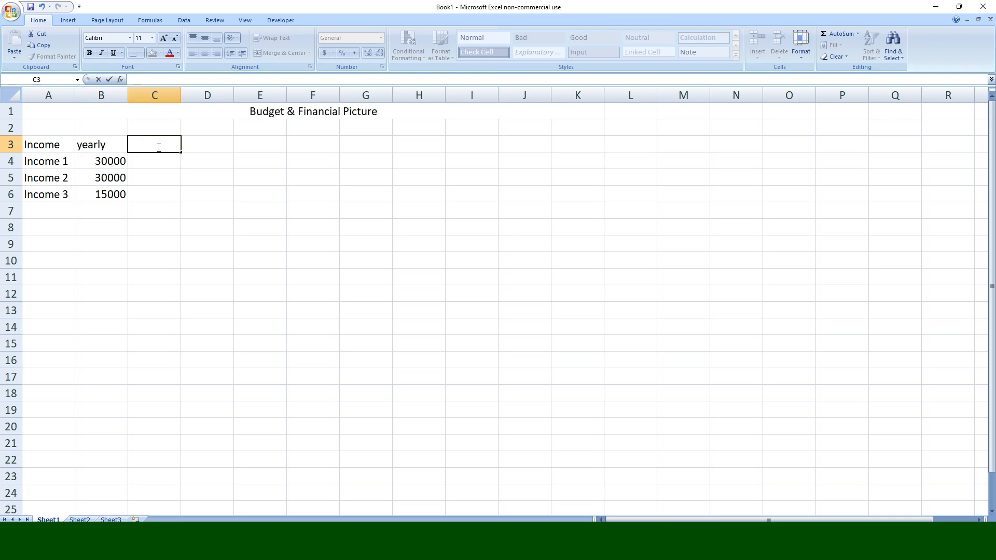
text(eff tax rate)
key(Return)
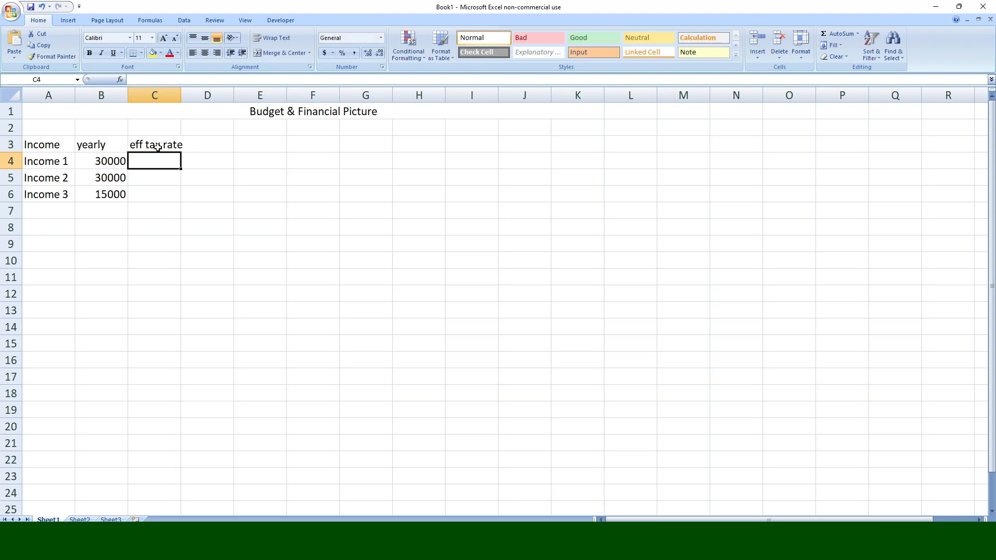
- Switch to Chrome, place its window beside the spreadsheet and enter the search query "effective tax rate"
click(395, 549)
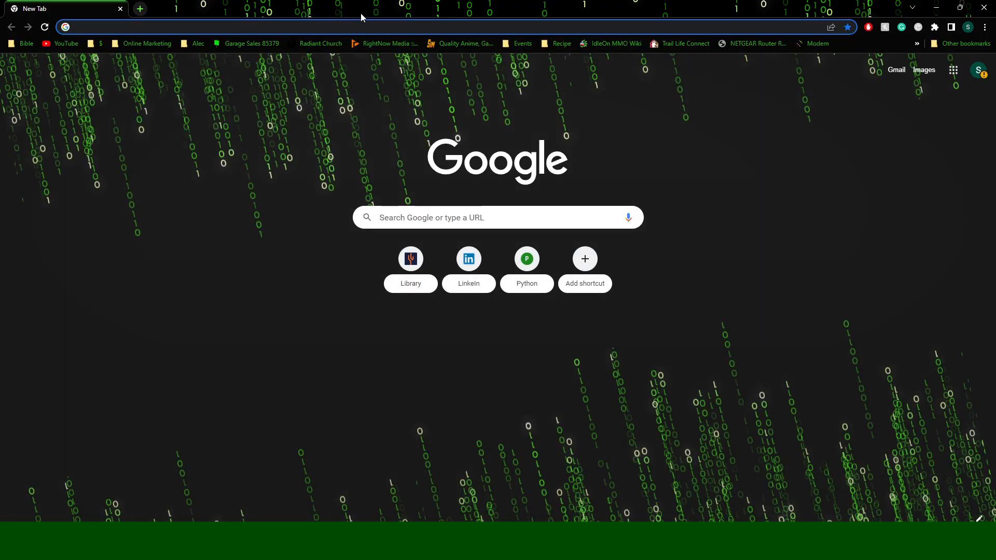
drag(360, 13, 606, 22)
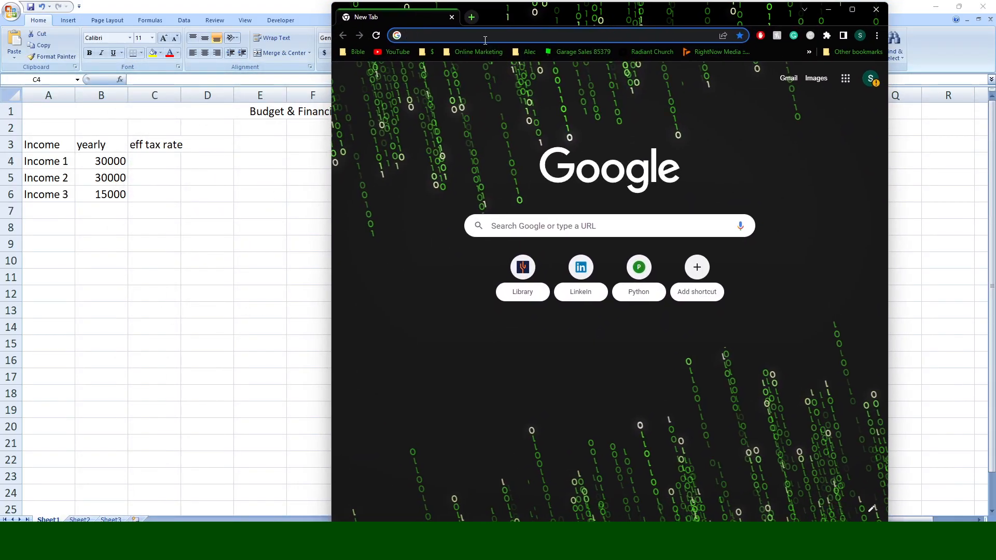
click(488, 41)
text(effective tax rate)
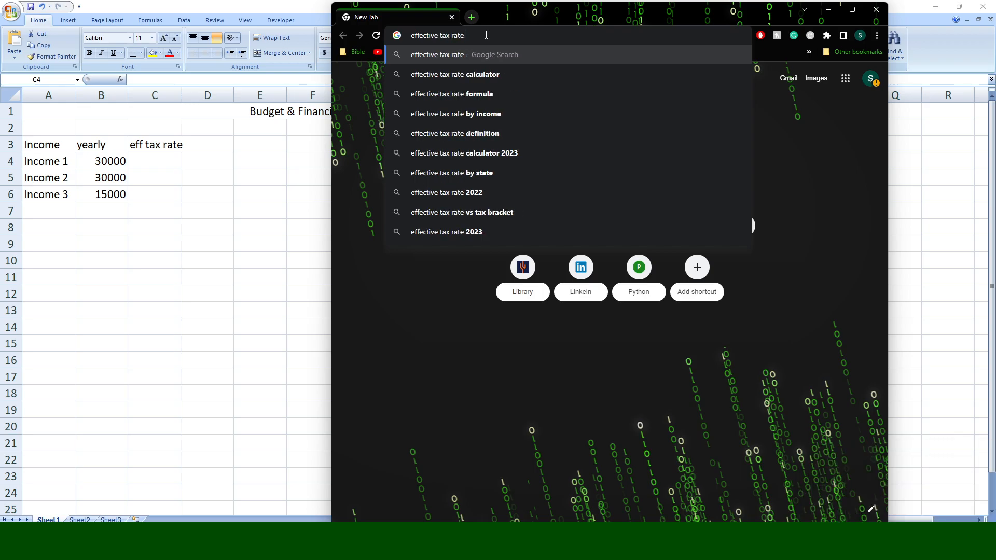
- Switch back to the Excel spreadsheet and total the three yearly incomes in cell B8 with =B4+B5+B6
key(alt+Tab)
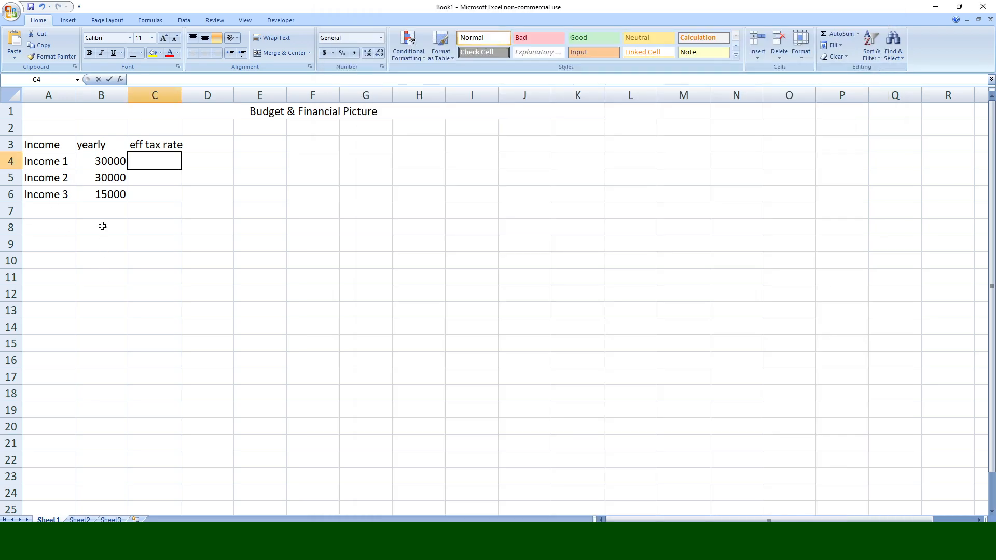
click(103, 227)
text(=)
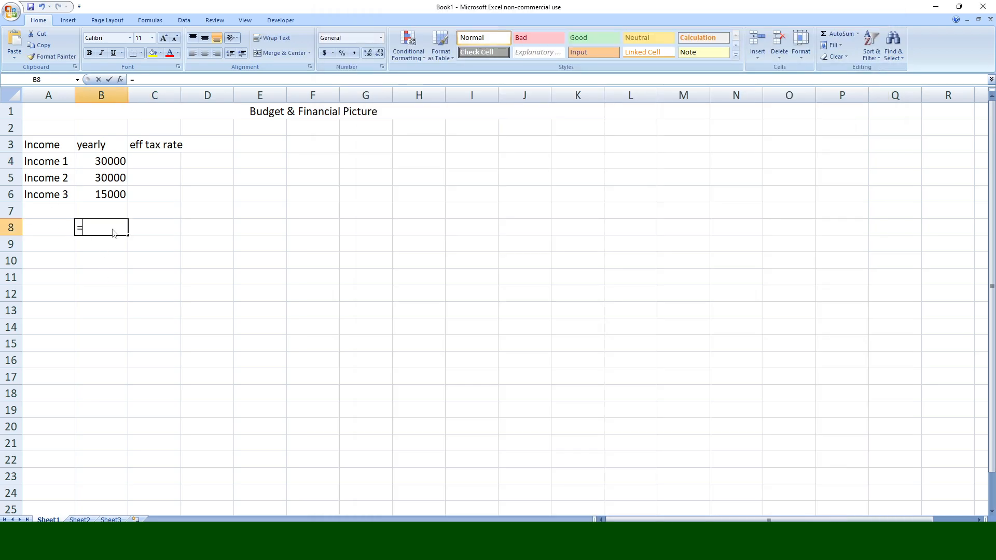
click(108, 162)
text(+)
click(100, 183)
text(+)
click(104, 195)
text(+)
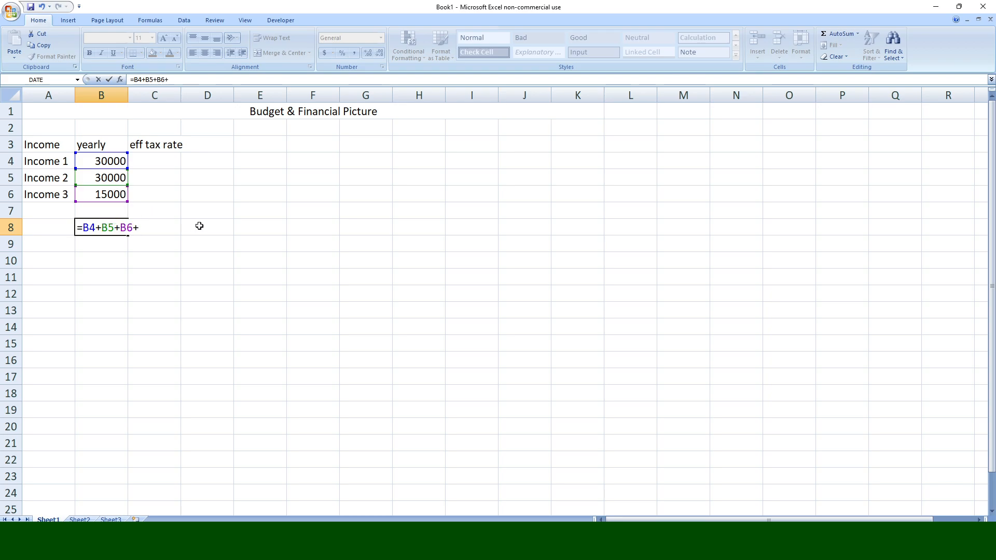
key(BackSpace)
key(Return)
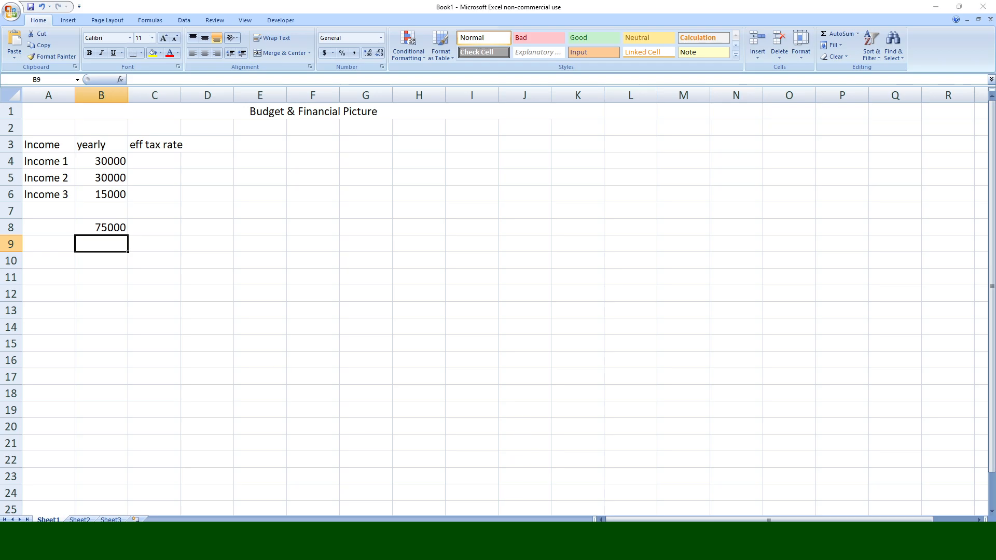
- Switch to Chrome, search for "effective tax rate $75000" and highlight the yearly net pay figure in the answer
key(alt+Tab)
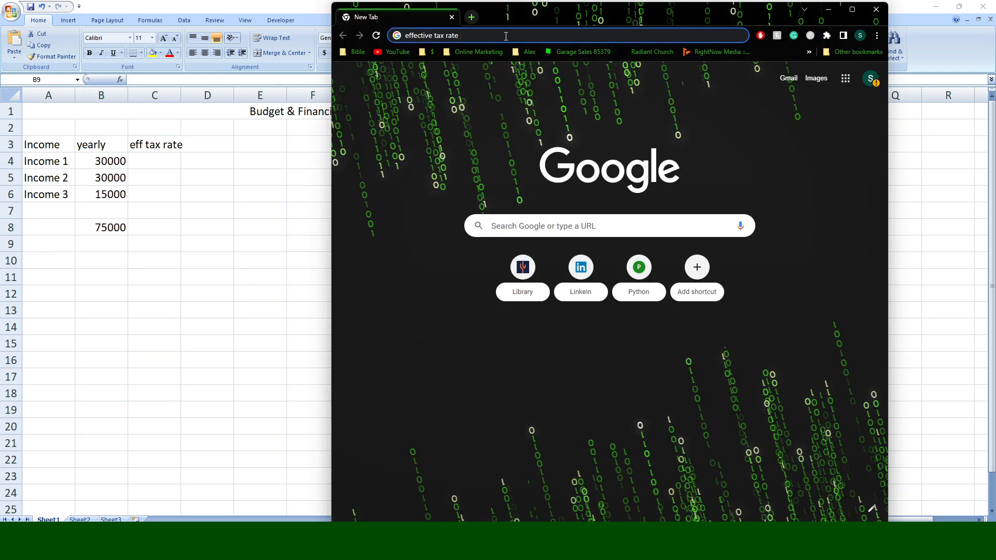
text($75000)
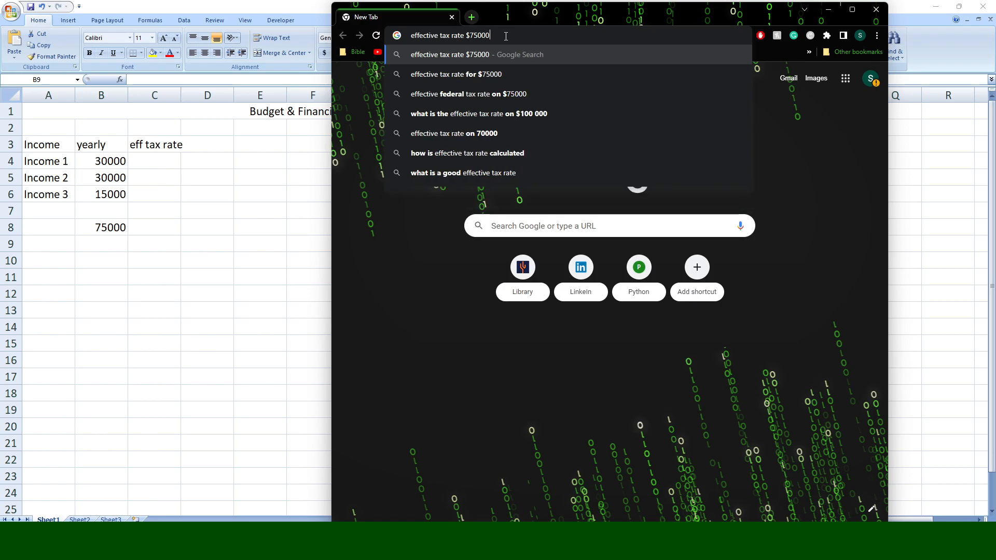
key(Return)
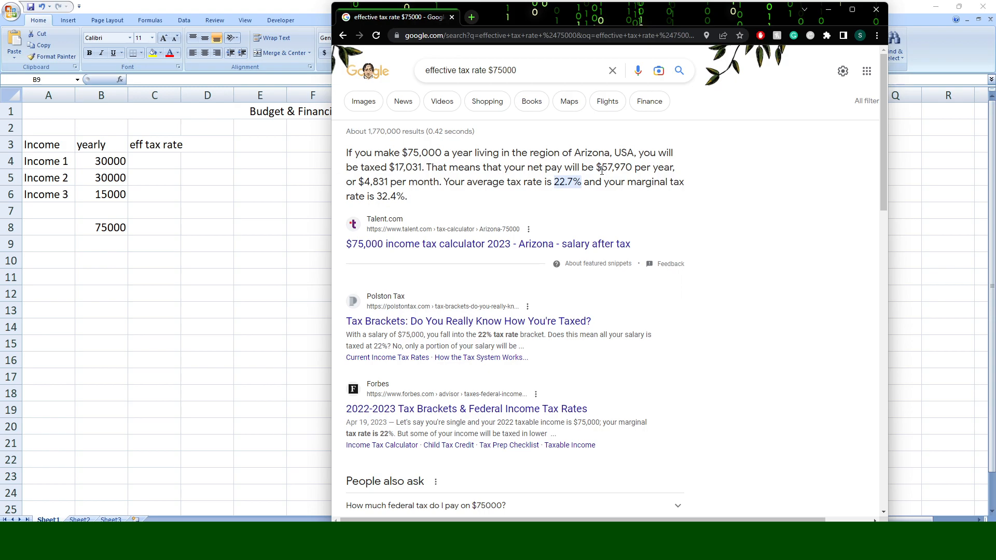
drag(601, 168, 638, 163)
- Return to the Excel spreadsheet and enter an effective tax rate of 22.7 for Income 1, Income 2 and Income 3 in C4:C6
click(154, 186)
click(151, 162)
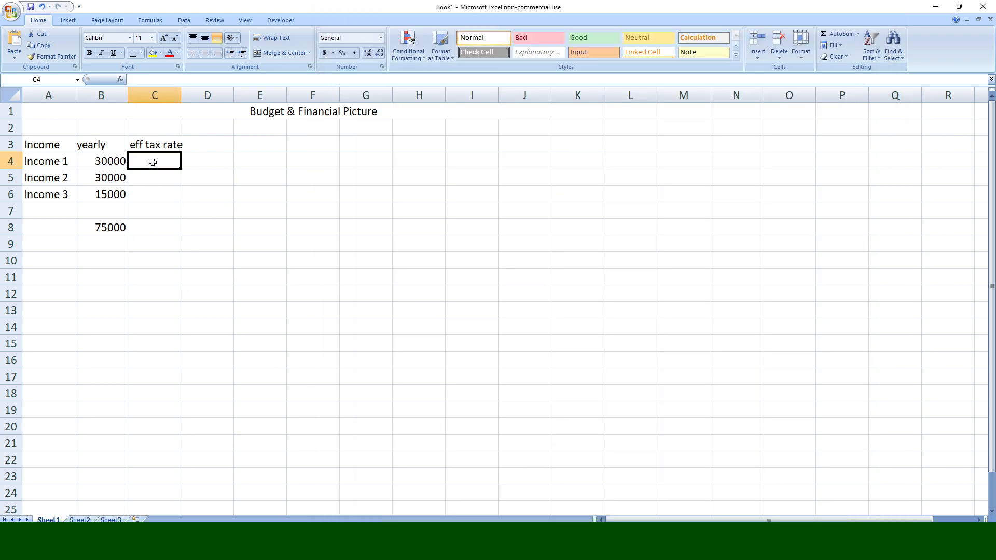
text(22.7)
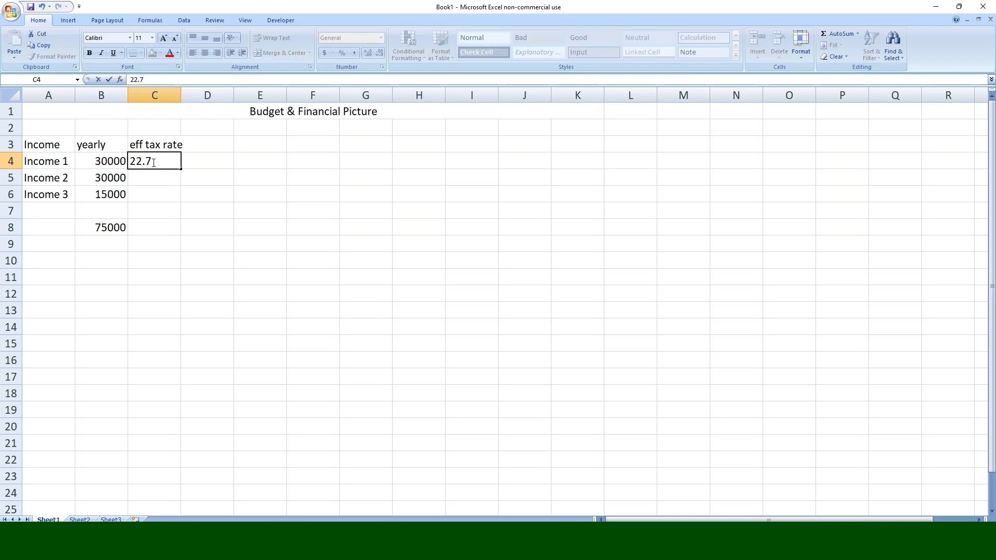
key(Return)
text(22.7)
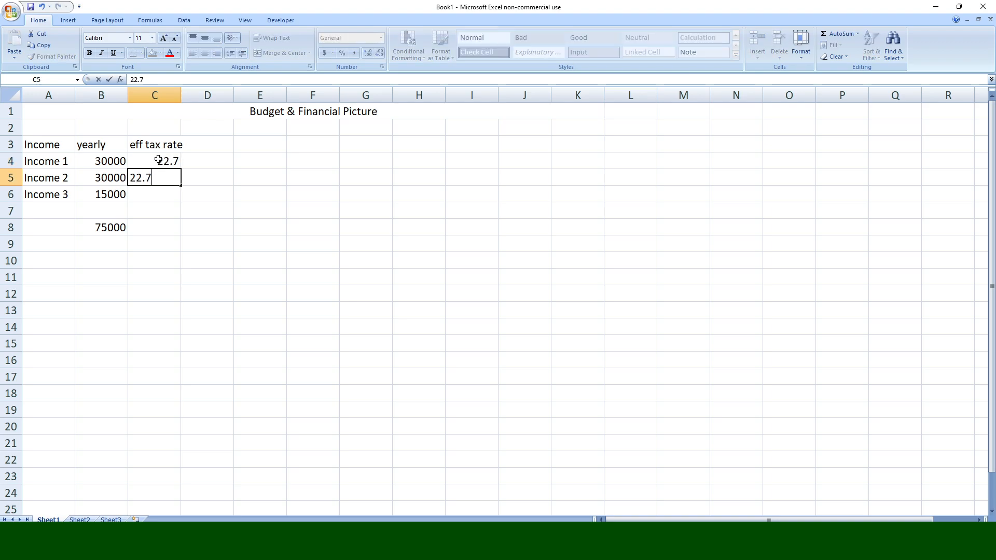
key(Return)
text(22.7)
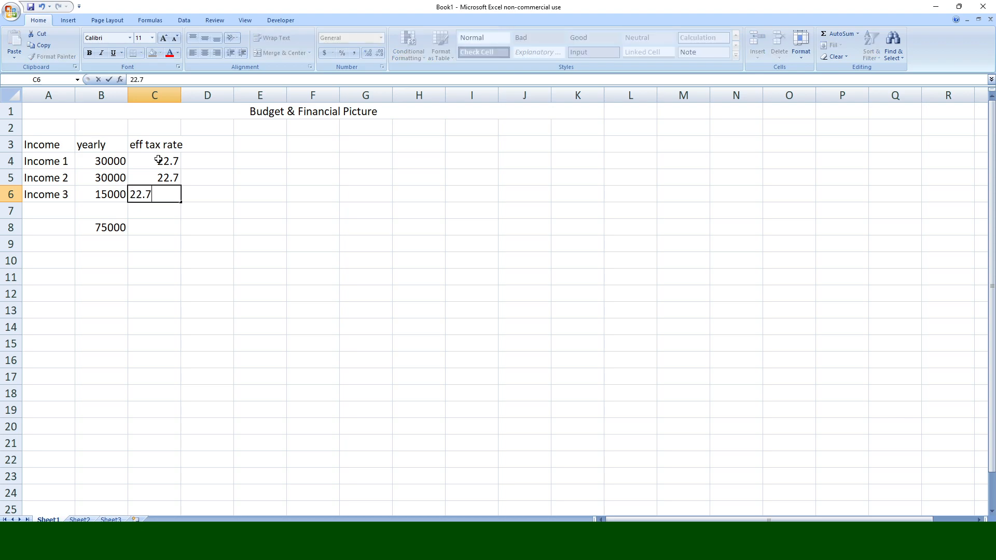
key(Return)
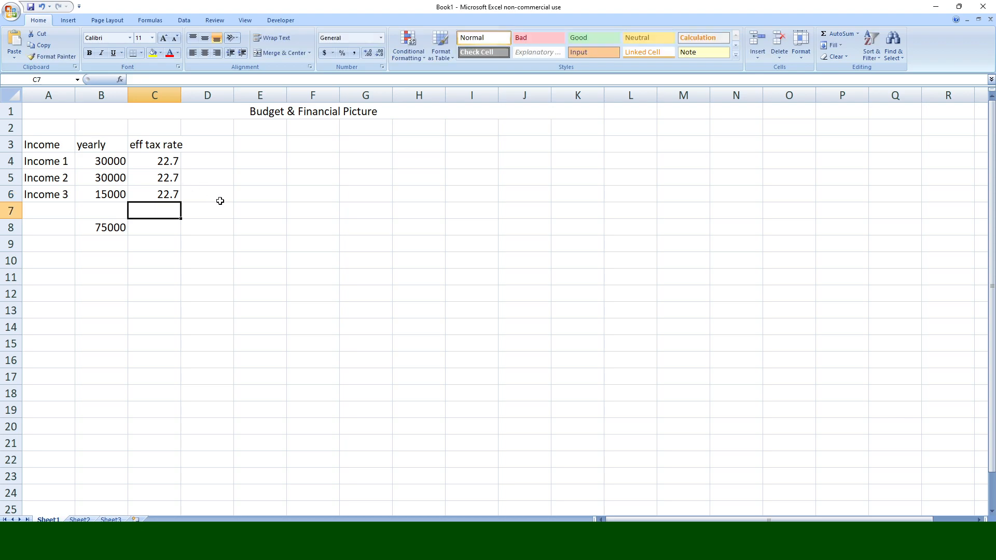
- Calculate the Income 1 tax amount in D4 with =B4*C4/100 and fill the formula down to D6
click(162, 164)
click(210, 162)
text(=)
click(111, 162)
text(*)
click(151, 163)
text(/100)
key(Return)
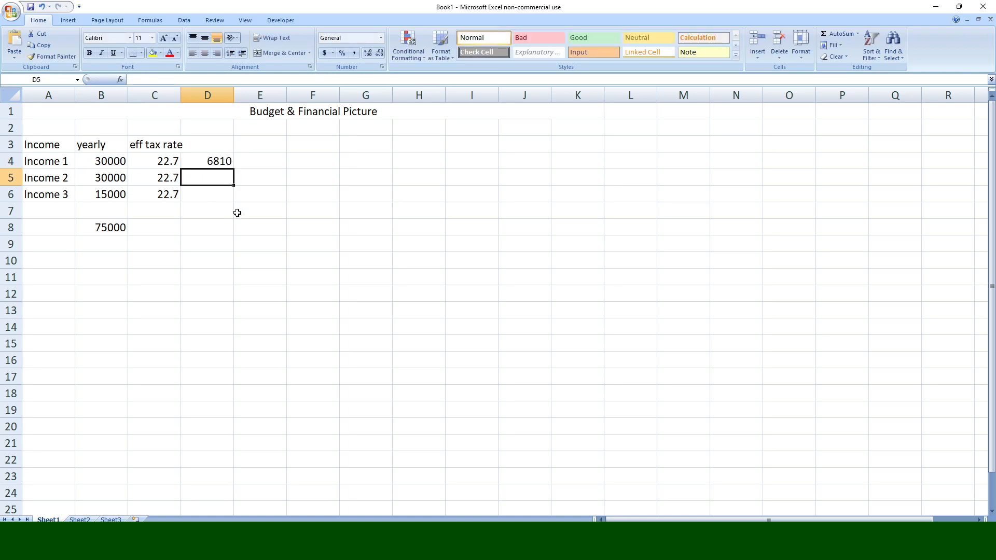
click(227, 165)
drag(234, 170, 234, 203)
- Total the three tax amounts in cell D8 with =D4+D5+D6
click(214, 222)
click(209, 239)
click(211, 230)
text(=)
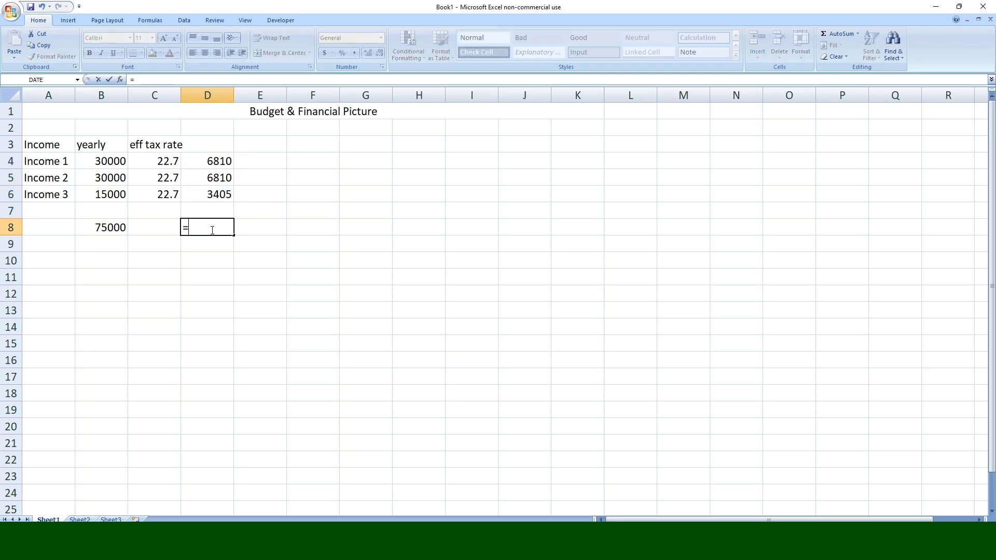
click(218, 160)
text(+)
click(220, 180)
text(+)
click(220, 190)
key(Return)
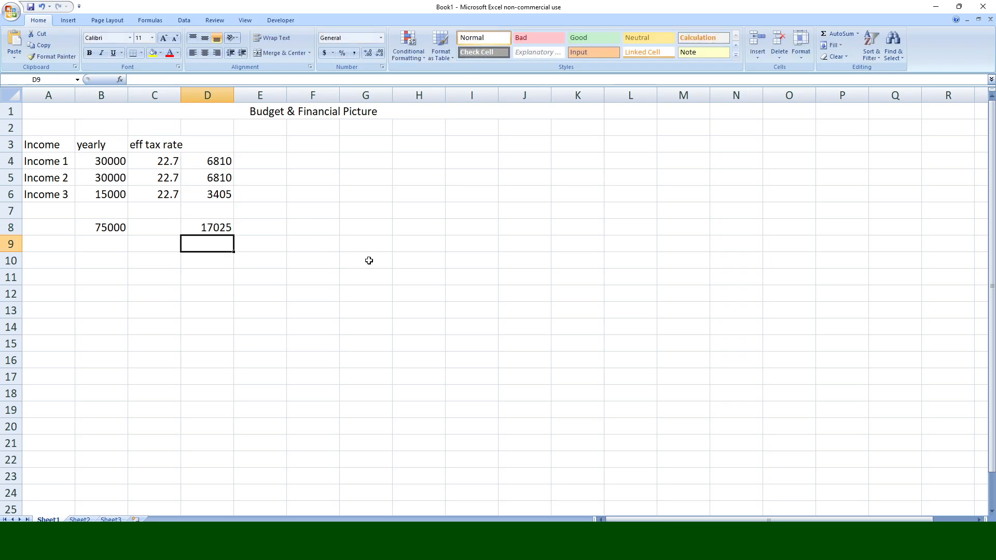
- Check the tax answer in Chrome, return to Excel and calculate the total net income in E8 with =B8-D8
key(alt+Tab)
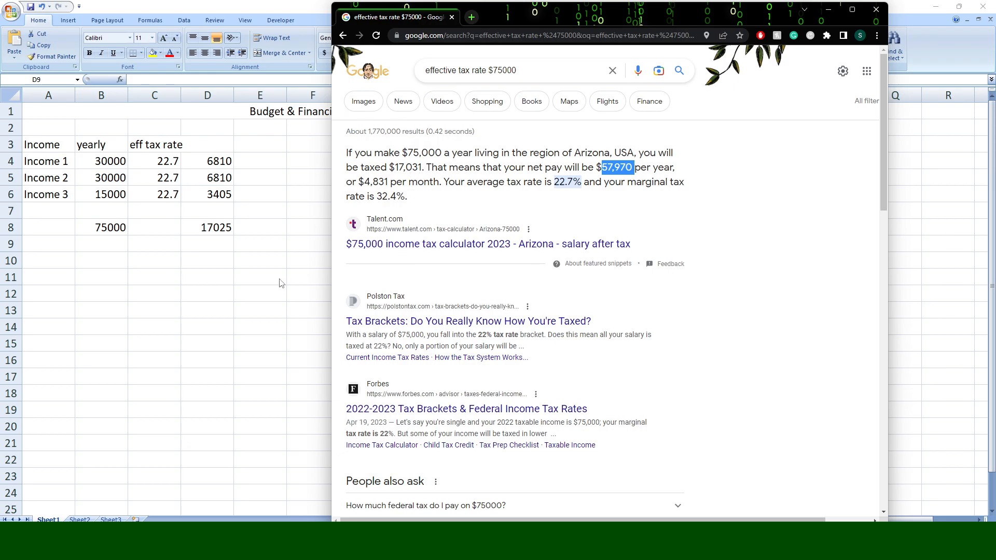
click(252, 228)
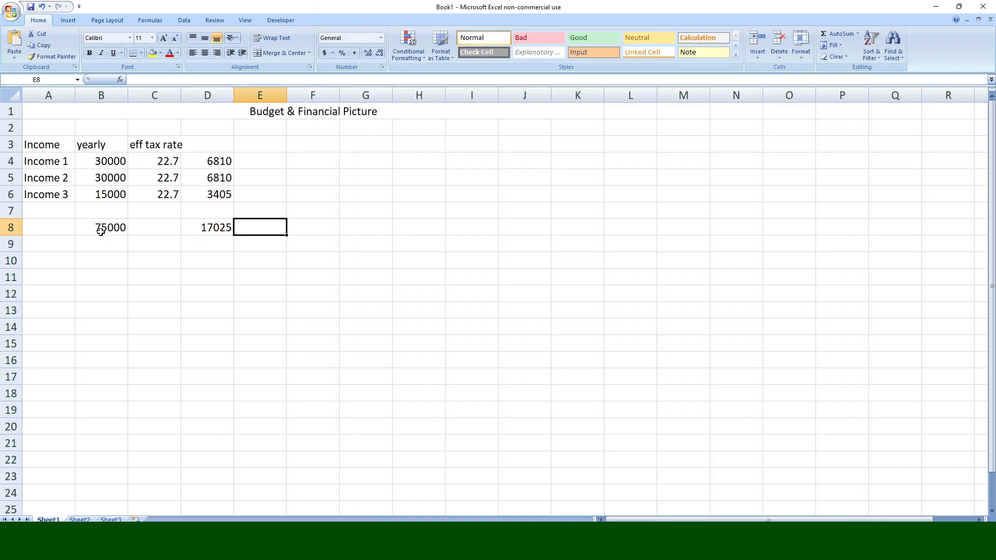
text(=)
click(118, 228)
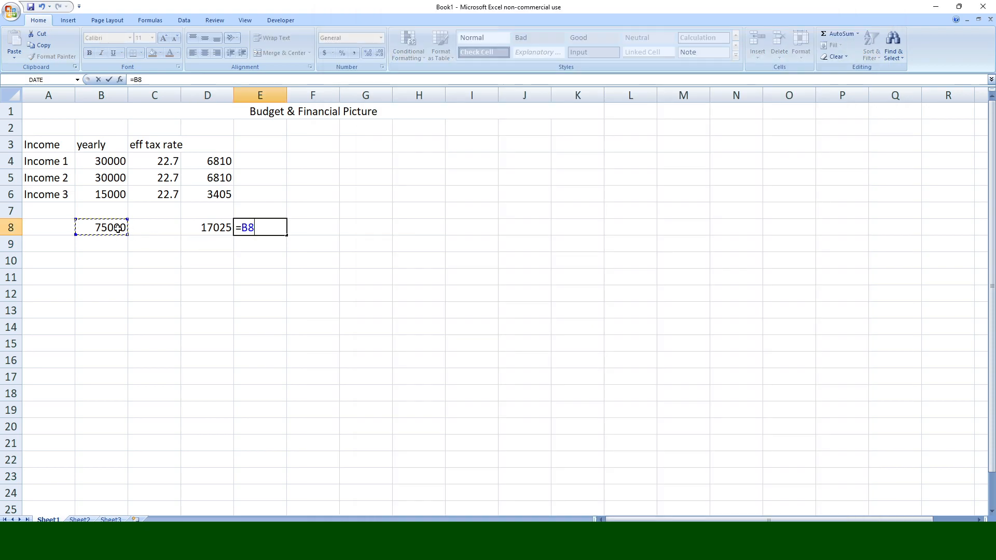
text(-)
click(227, 230)
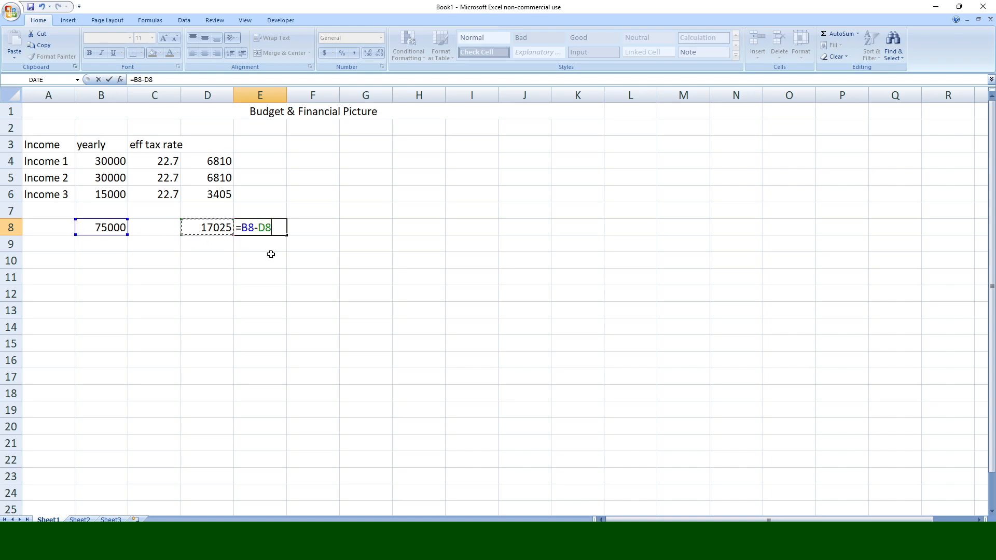
key(Return)
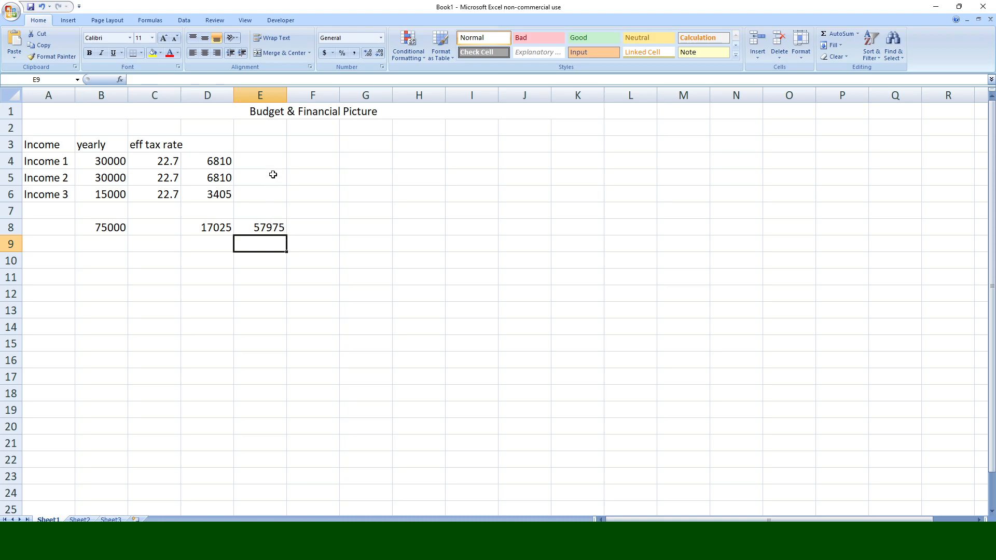
- Enter the headings "Yearly Net" in E3 and "Monthly Net" in F3, and widen column F to fit its heading
click(264, 145)
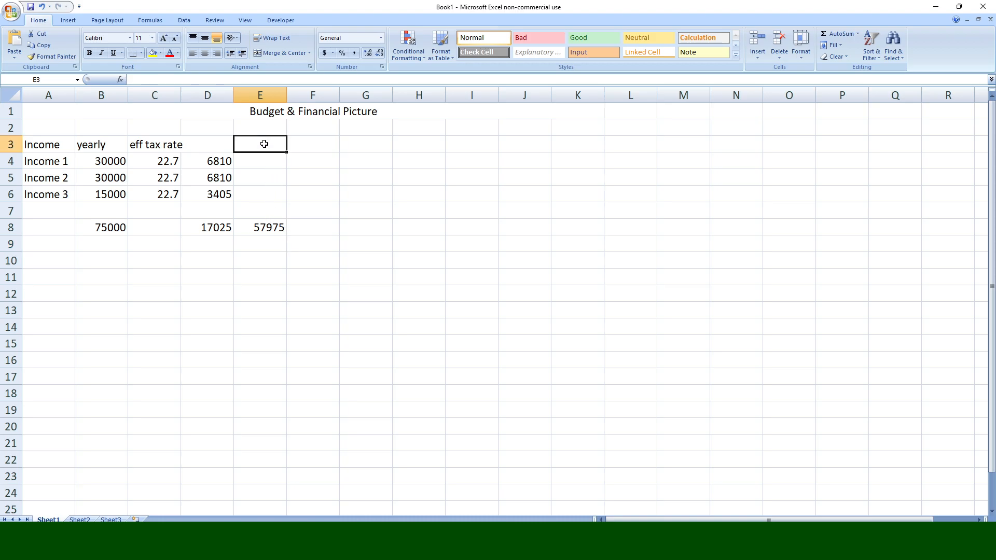
text(Yeat)
text(ly)
text( Net)
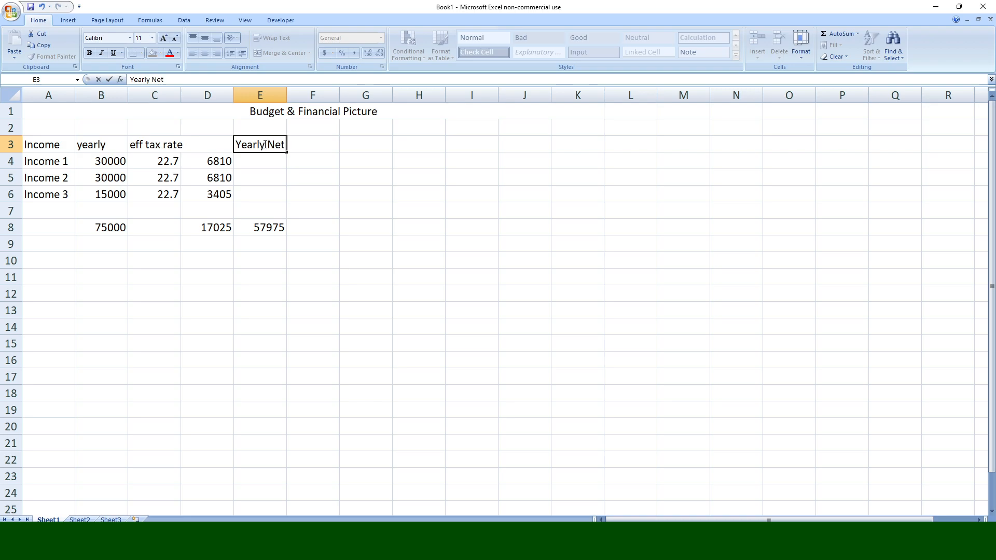
key(Tab)
text(M)
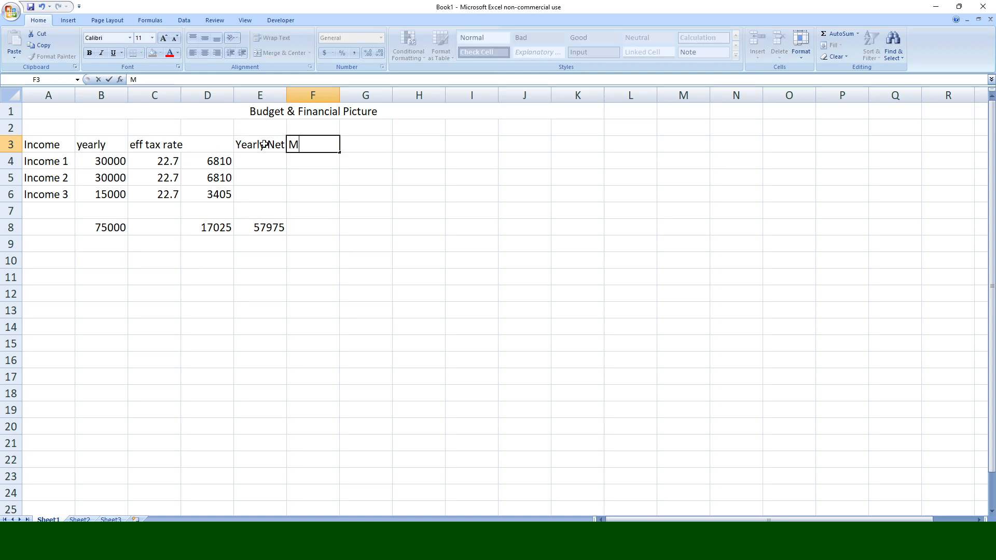
text(onthly Net)
click(343, 95)
drag(340, 95, 352, 93)
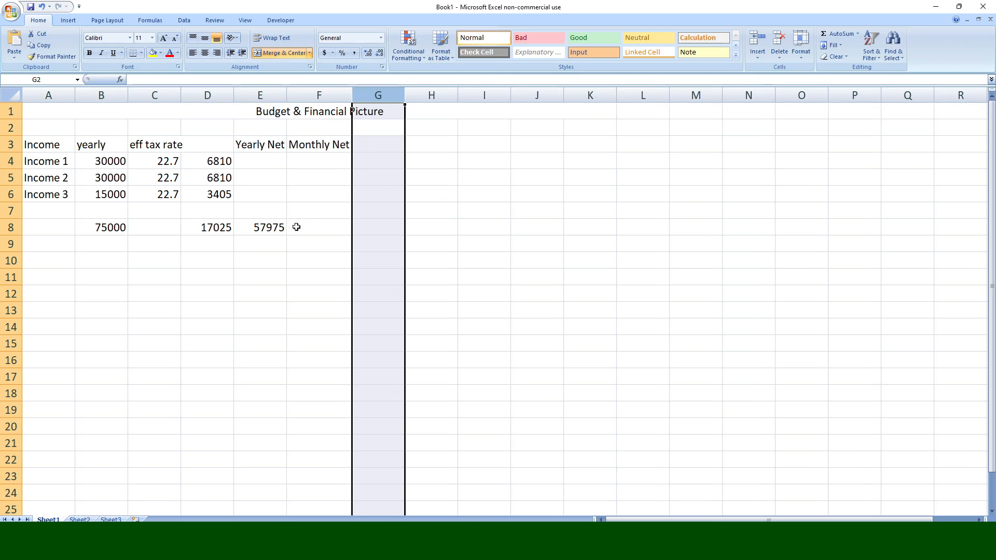
- Calculate the monthly net income in cell F8 with =E8/12
click(280, 228)
click(304, 224)
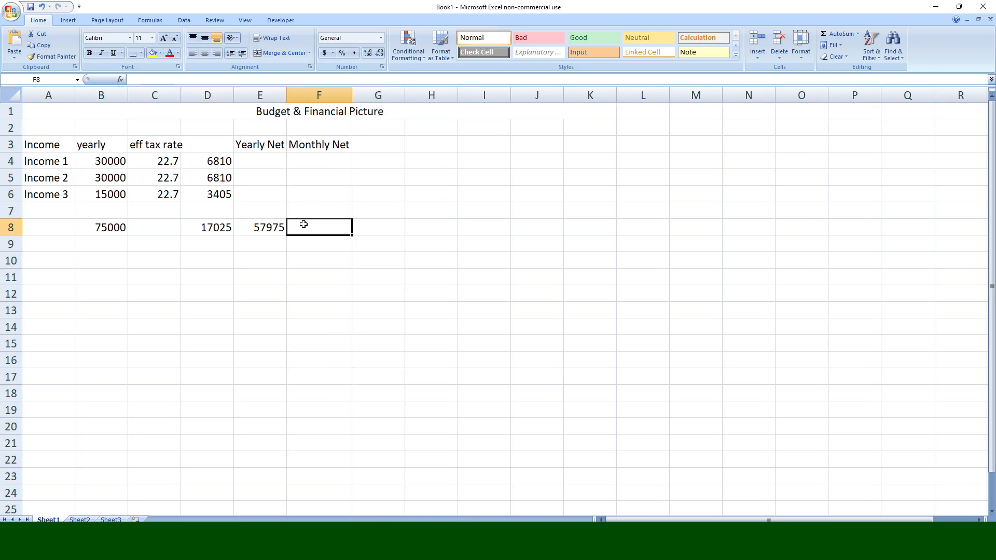
text(=)
click(260, 226)
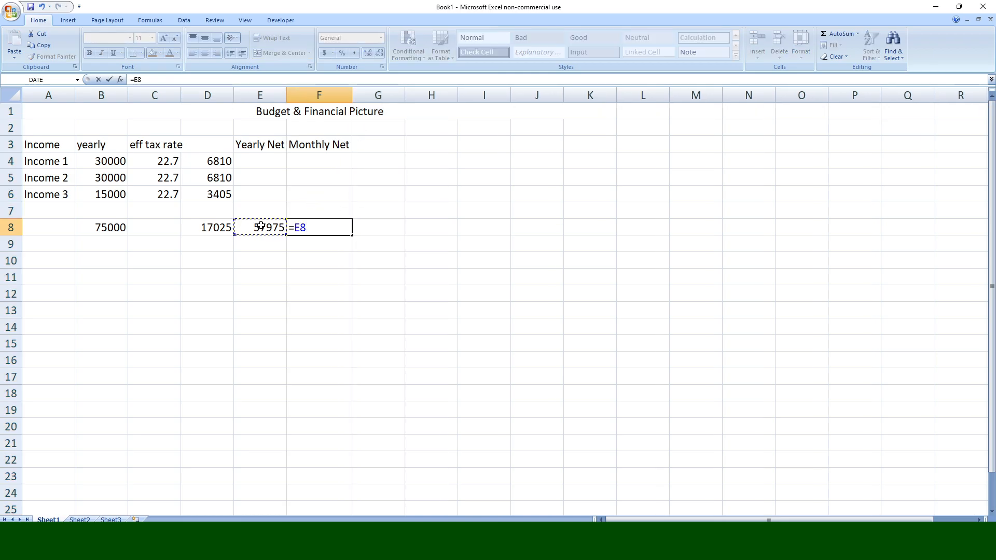
text(/12)
key(Return)
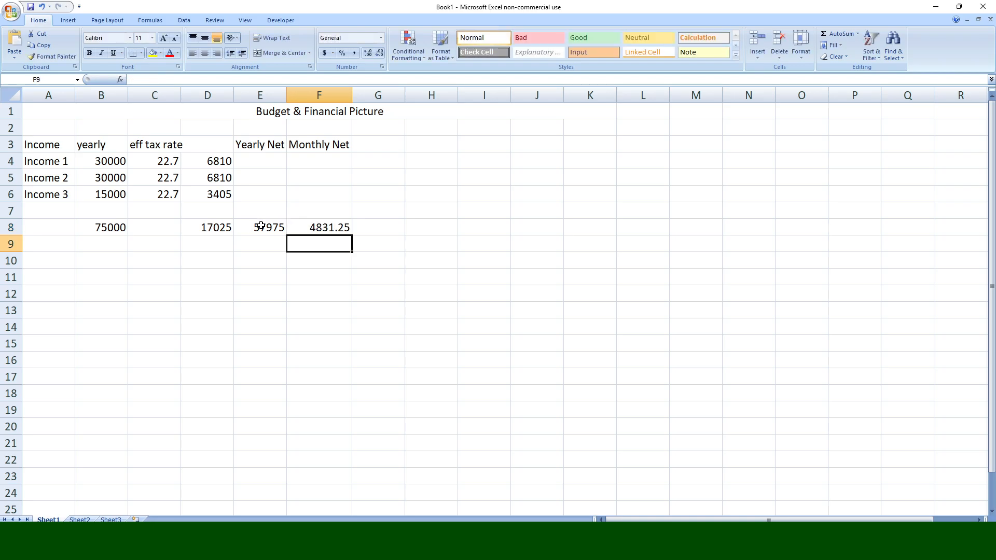
key(Up)
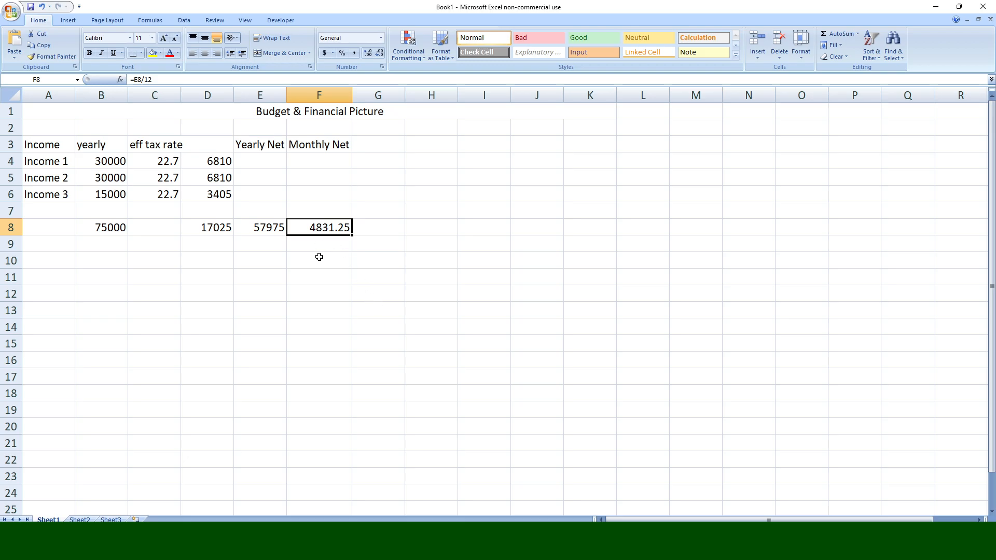
- Format all cells of the sheet as Currency with the $ symbol, two decimal places and negative numbers in red without parentheses
key(shift+Left)
key(shift+Left)
click(241, 278)
key(ctrl+a)
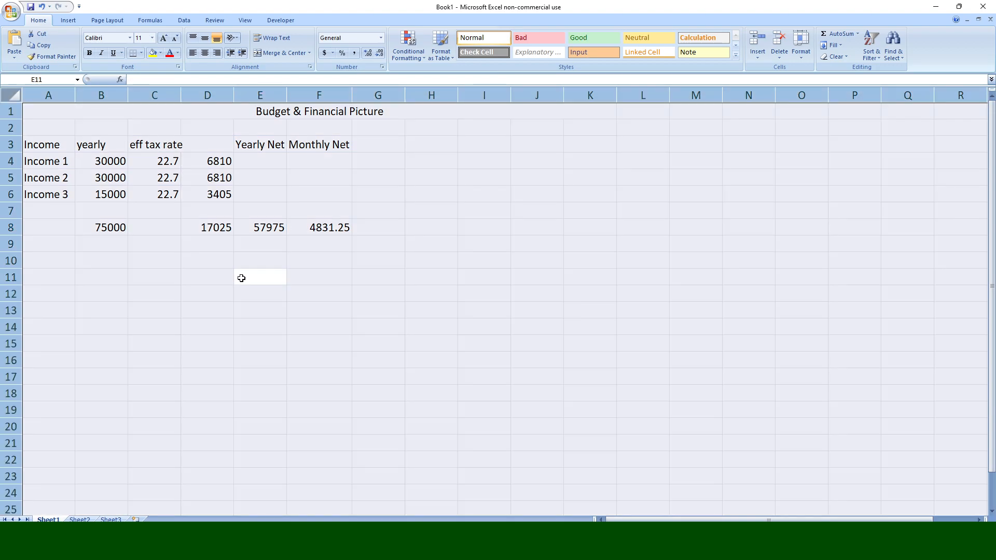
right_click(184, 265)
click(247, 349)
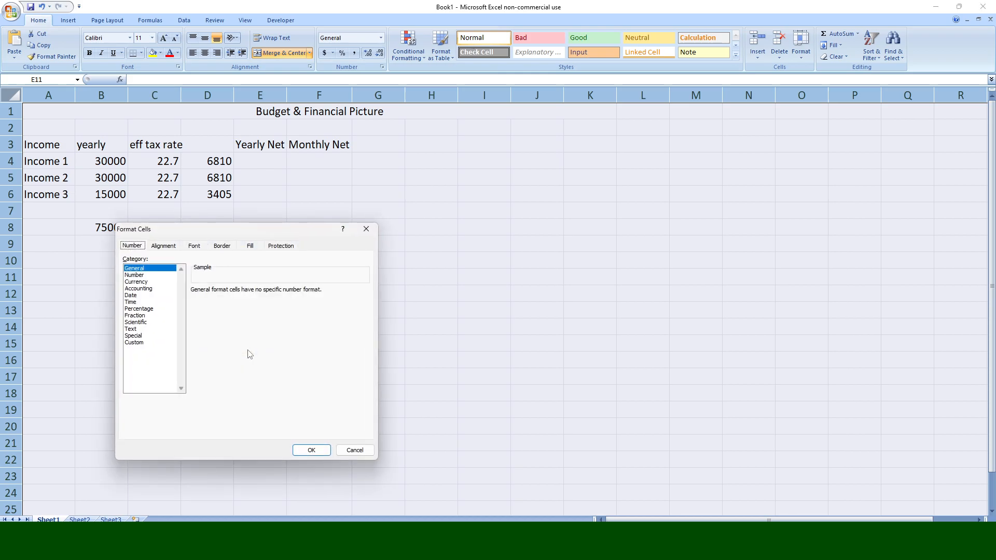
click(155, 282)
click(224, 331)
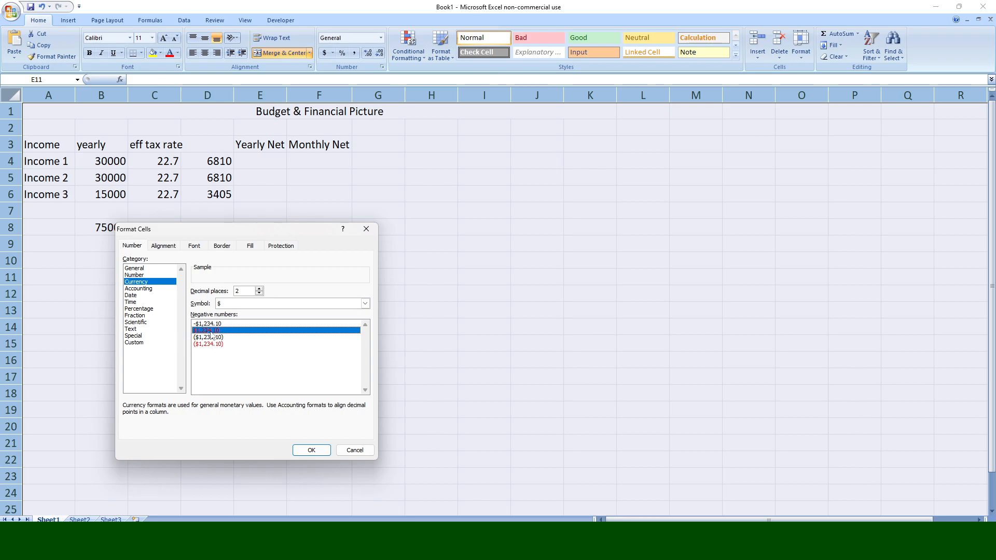
click(312, 451)
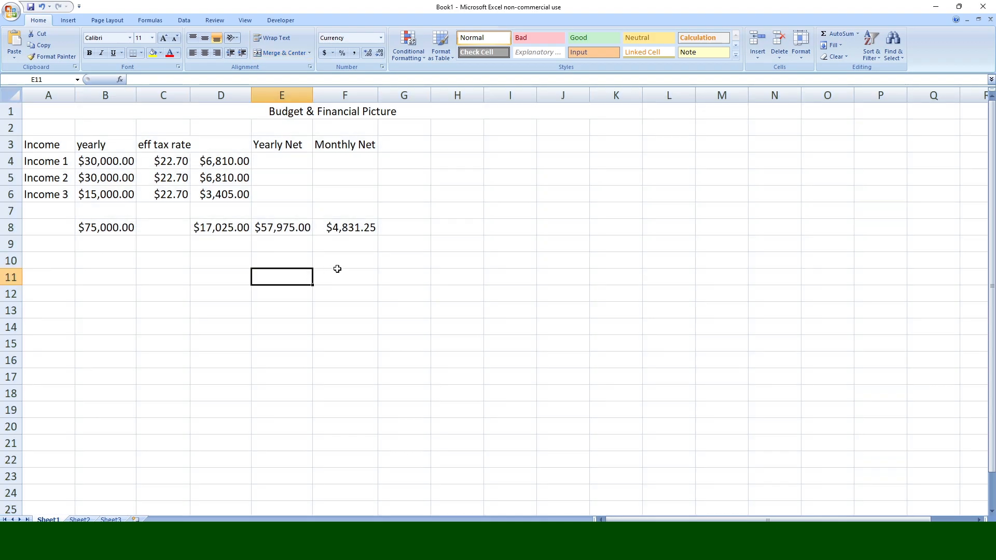
click(309, 274)
- Make the "Income" heading in cell A3 bold and underlined
click(52, 148)
key(ctrl+b)
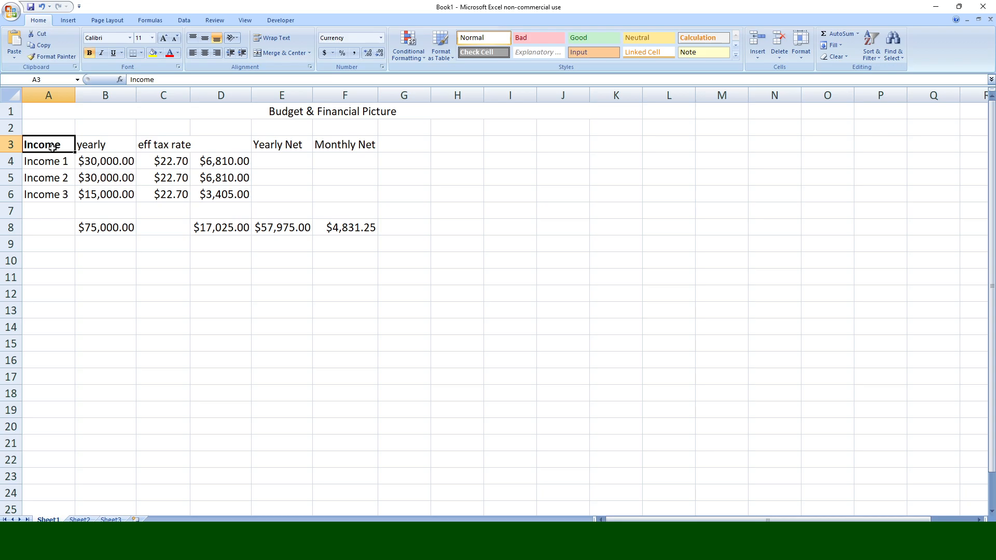
key(ctrl+u)
click(78, 289)
click(56, 265)
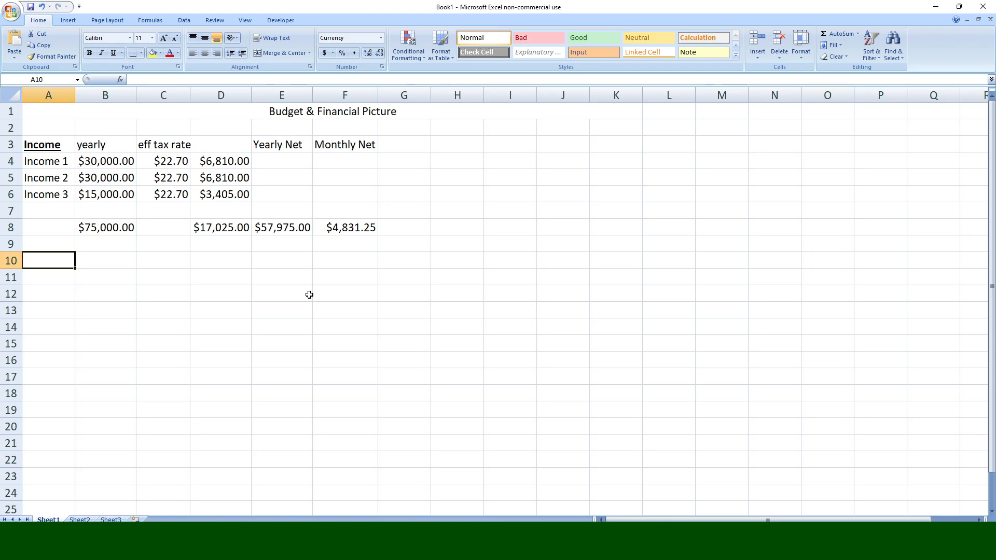
text(Exp)
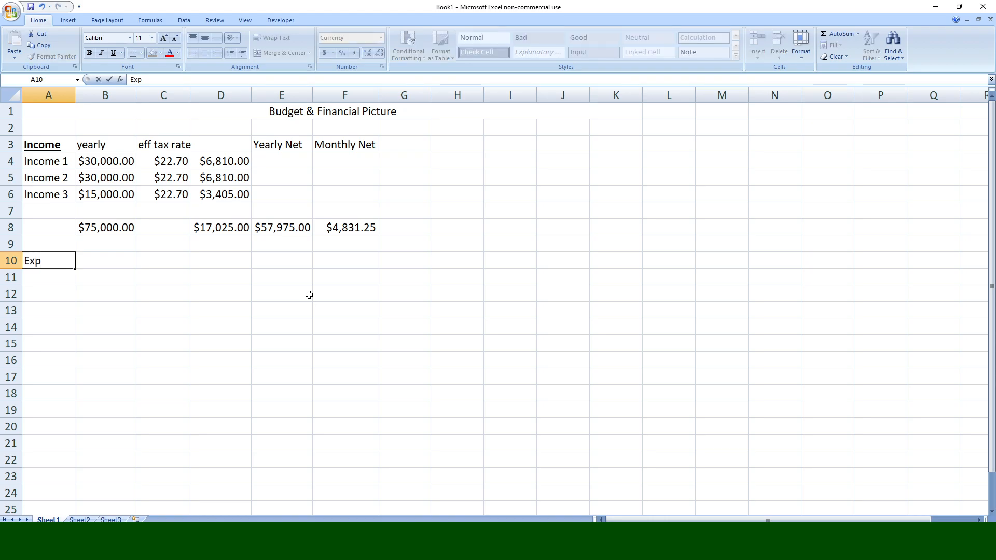
text(enses)
key(Return)
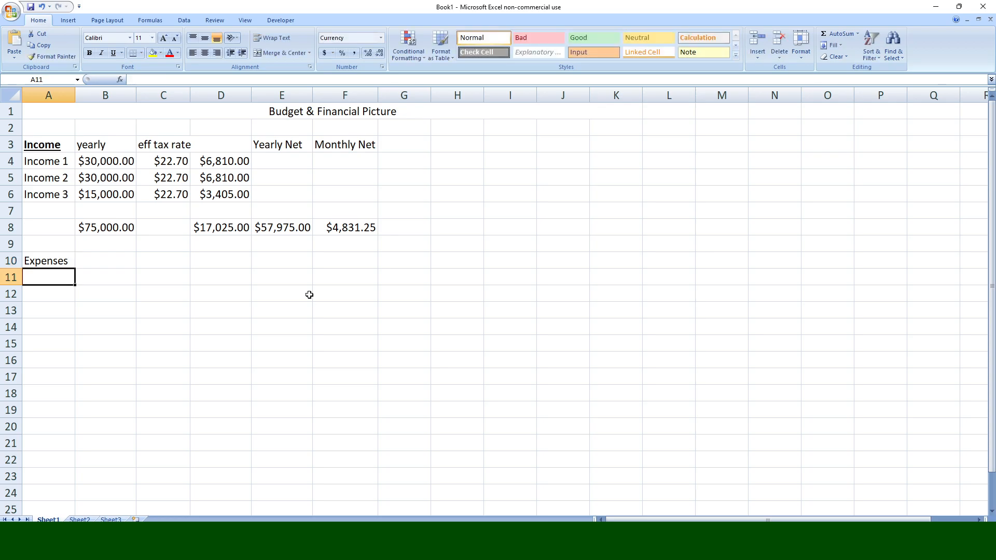
drag(45, 270, 52, 264)
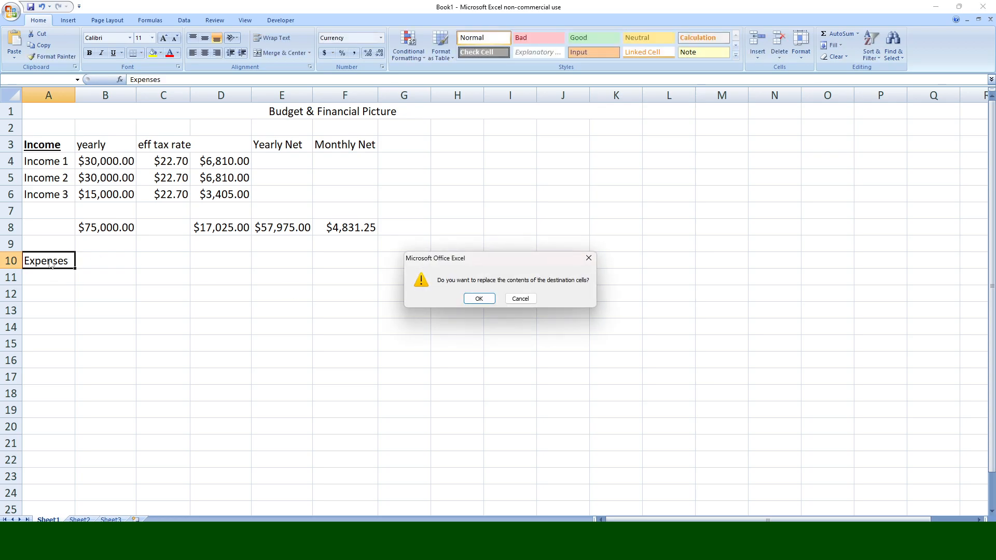
click(481, 300)
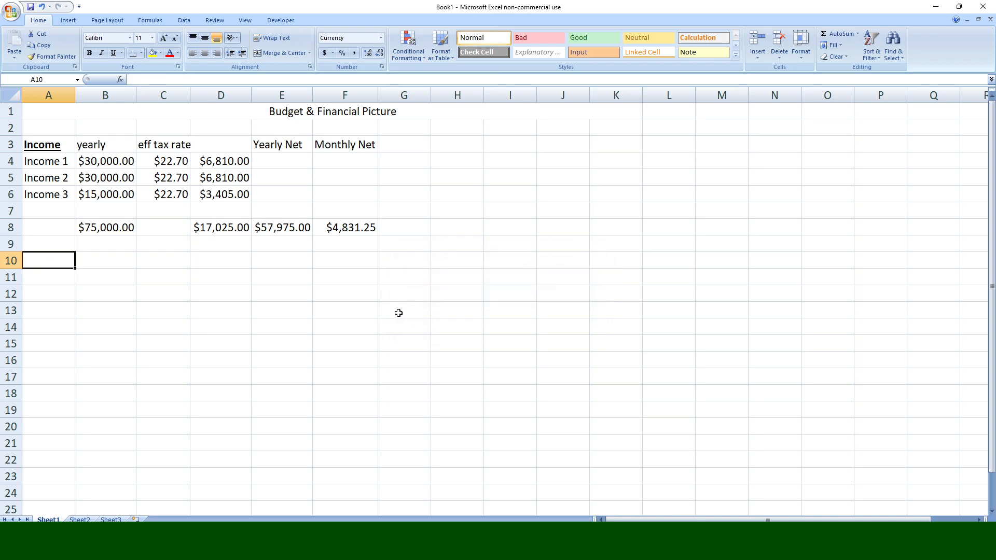
- Enter the heading "Expenses" in cell A10 and make it bold and underlined
text(E)
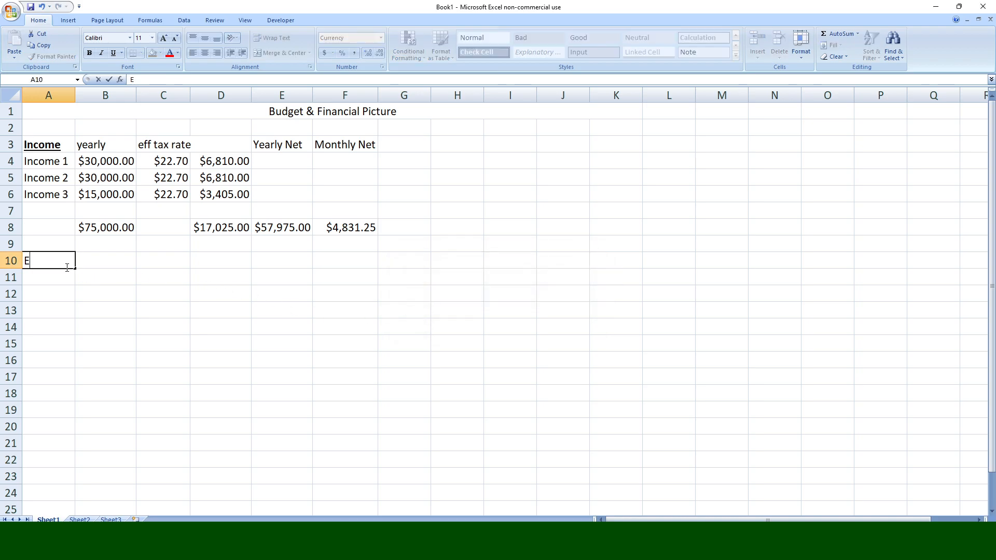
text(xpenses)
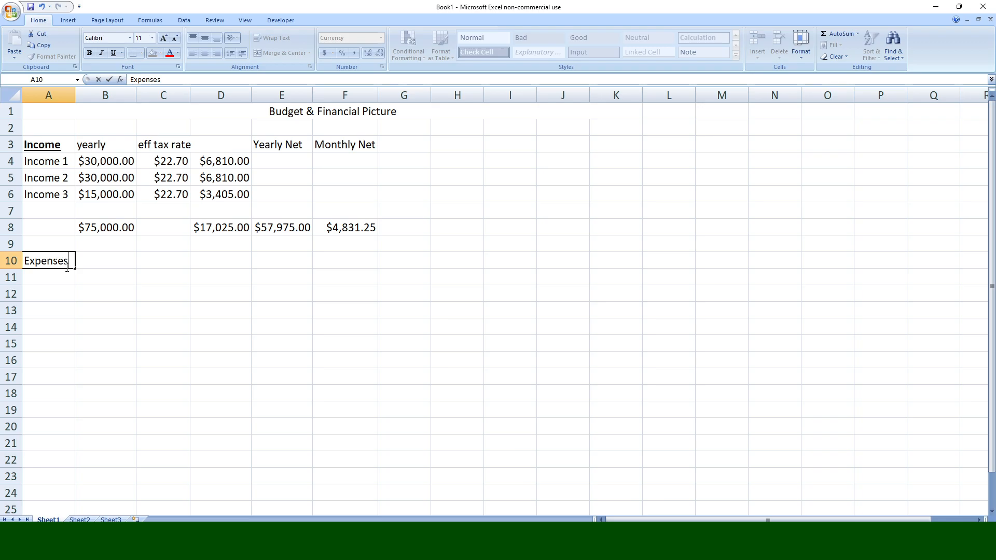
key(Return)
click(70, 263)
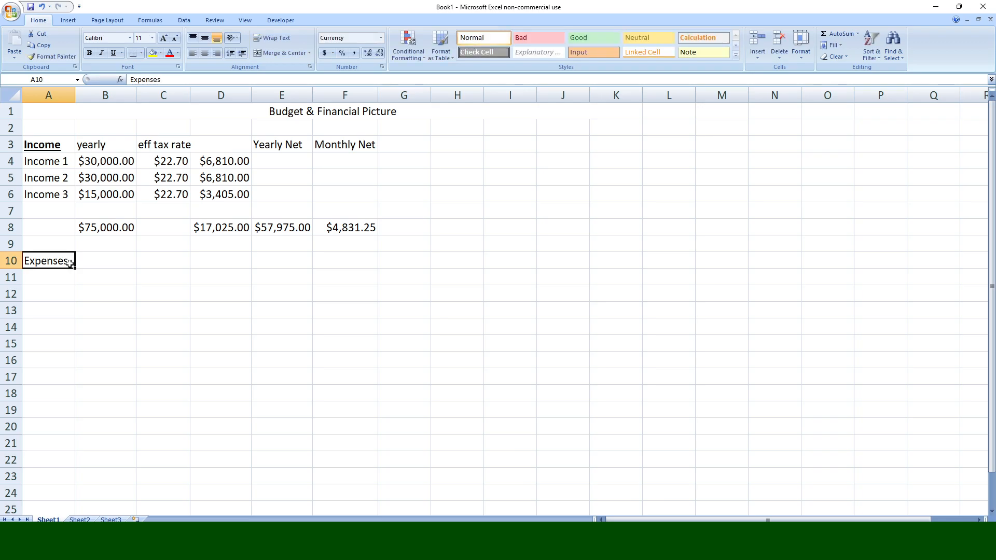
key(ctrl+b)
key(ctrl+u)
click(106, 288)
- Enter the heading "Cost Description" in cell A11 and widen column A to fit it
click(54, 277)
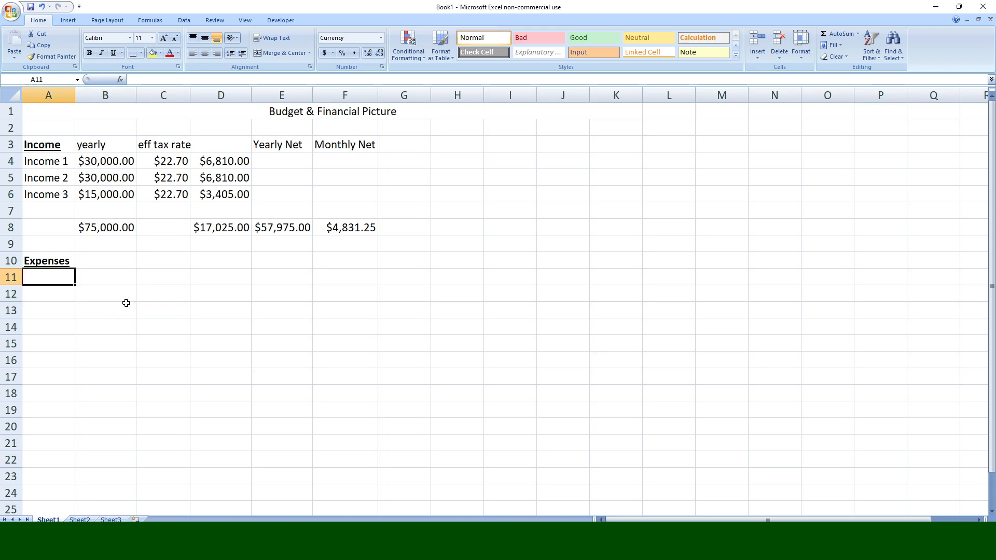
text(Co)
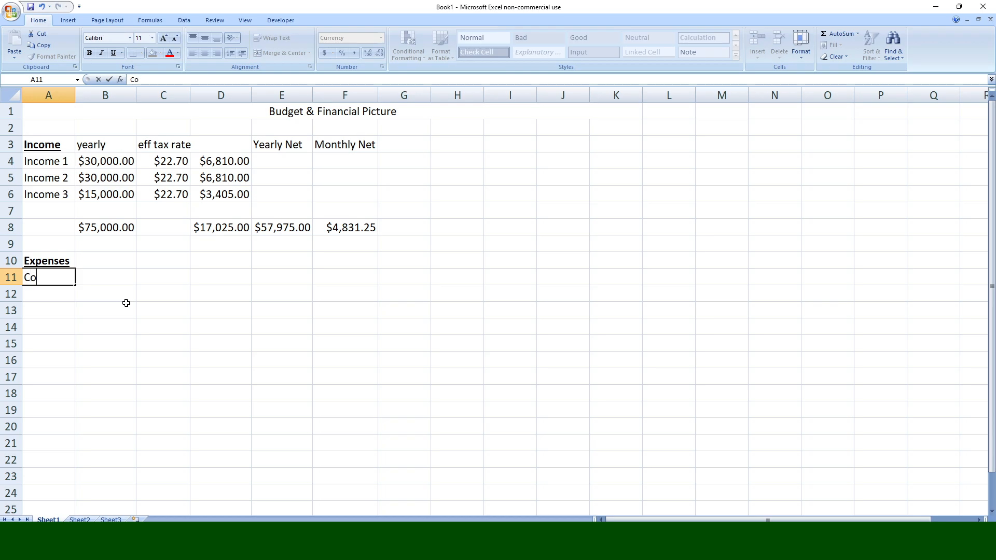
text(st Description)
key(Return)
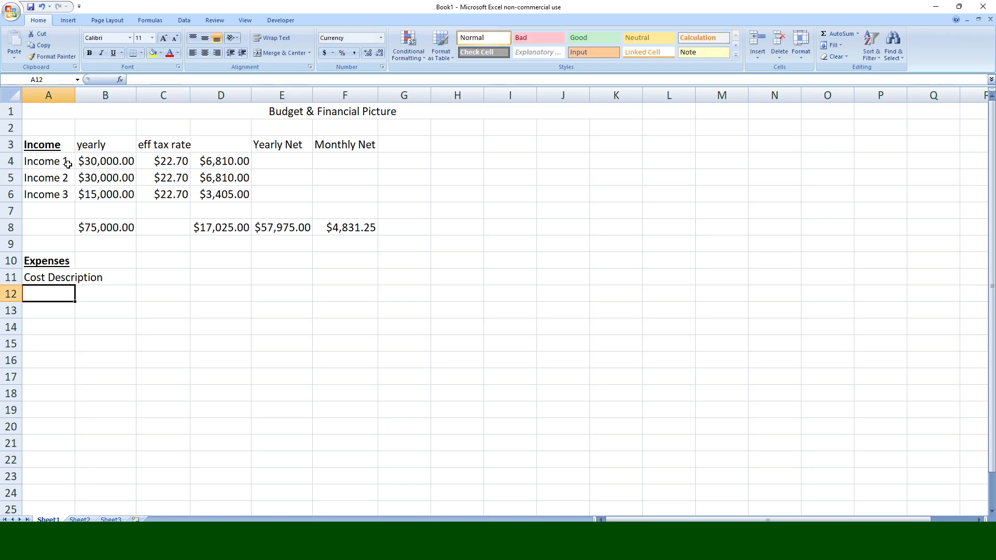
double_click(75, 95)
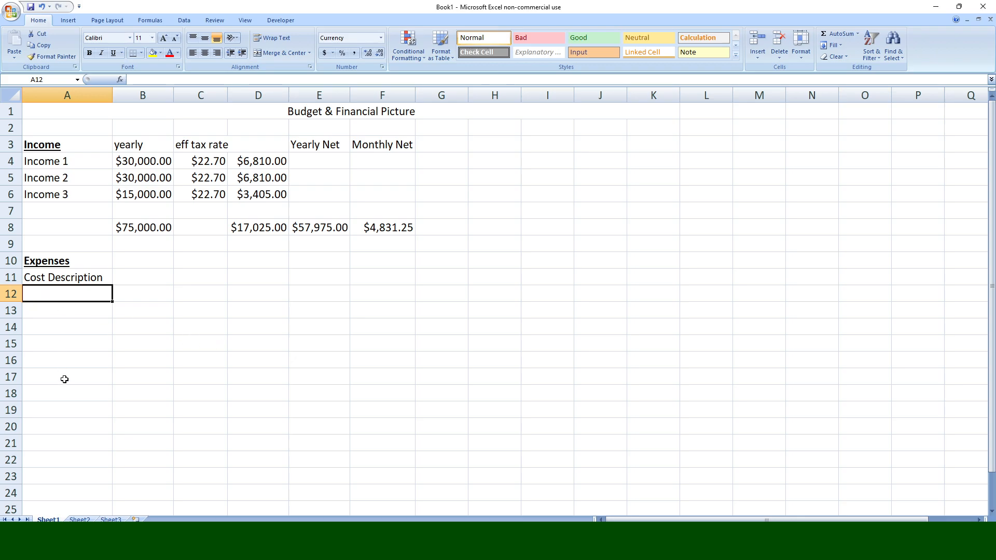
drag(58, 293, 57, 435)
- Enter the headings "Yearly Cost" in B11 and "Montly Cost" in C11, and widen column C to fit its heading
click(136, 270)
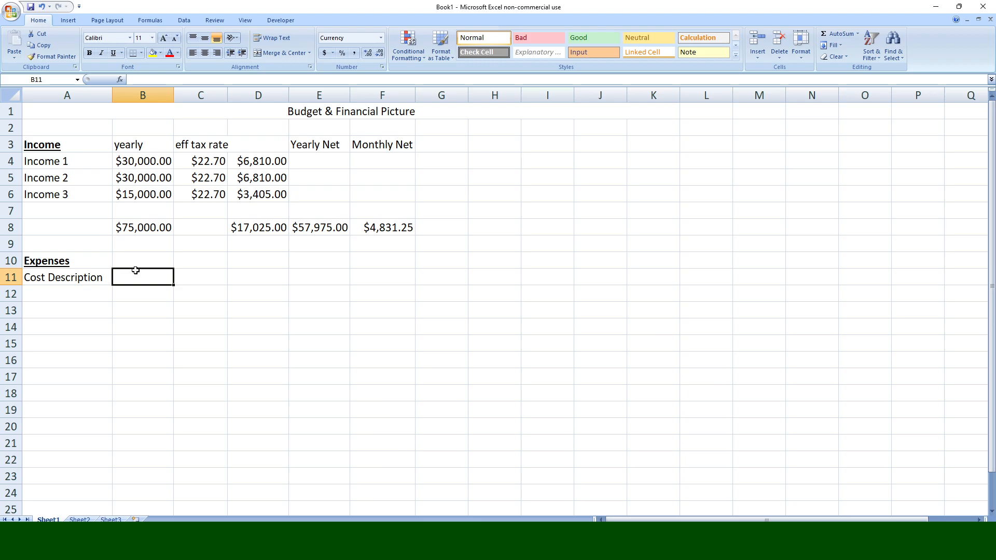
text(Mor)
key(BackSpace)
key(BackSpace)
key(BackSpace)
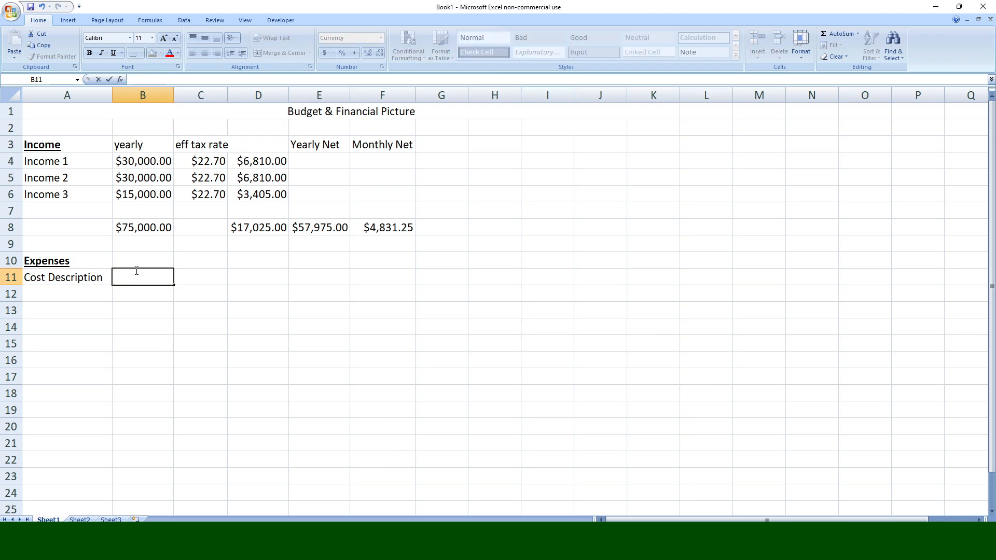
text(Yearly Cost)
key(Tab)
text(M)
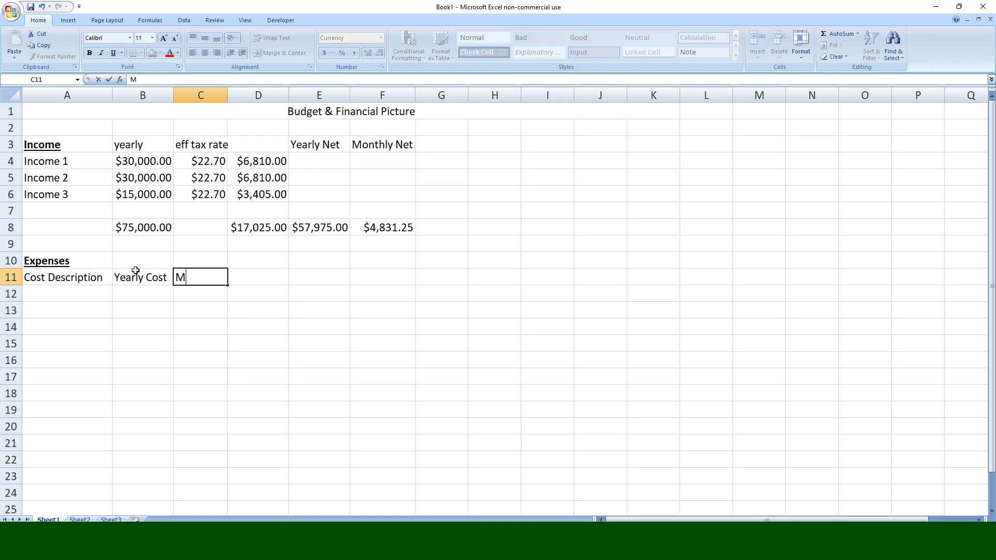
text(ontly Cost)
click(231, 261)
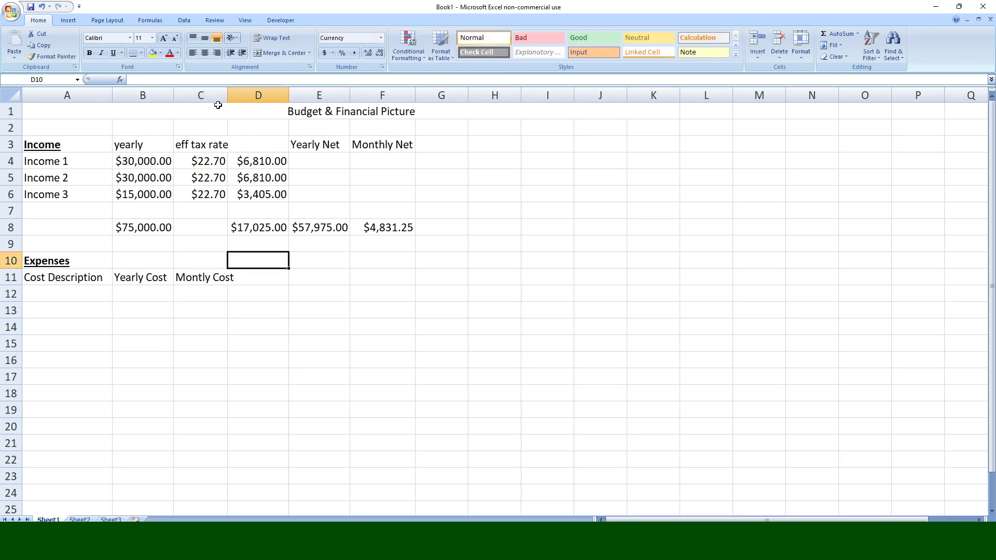
drag(229, 92, 243, 91)
click(232, 332)
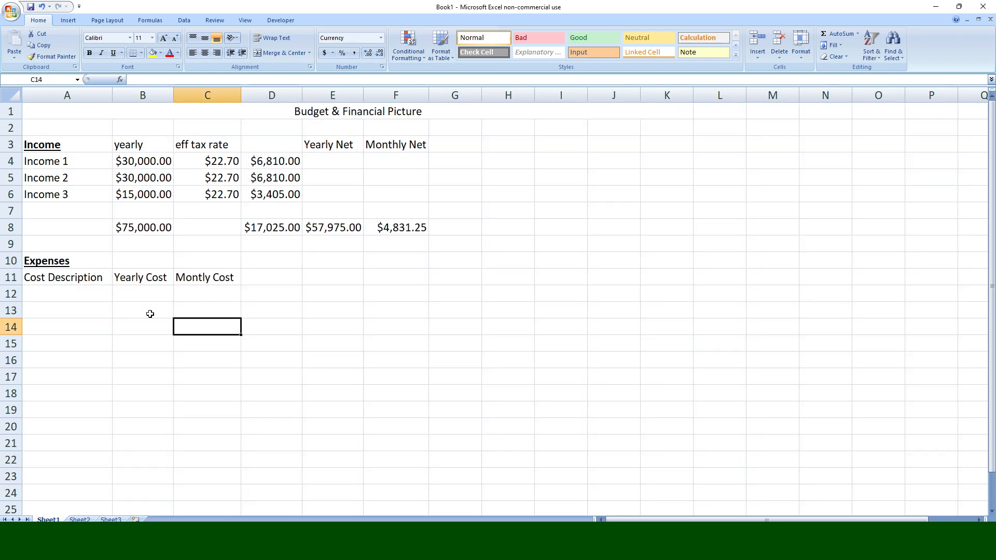
- Add the expense "Food" in A12 with a monthly cost of 1000 in C12
click(98, 298)
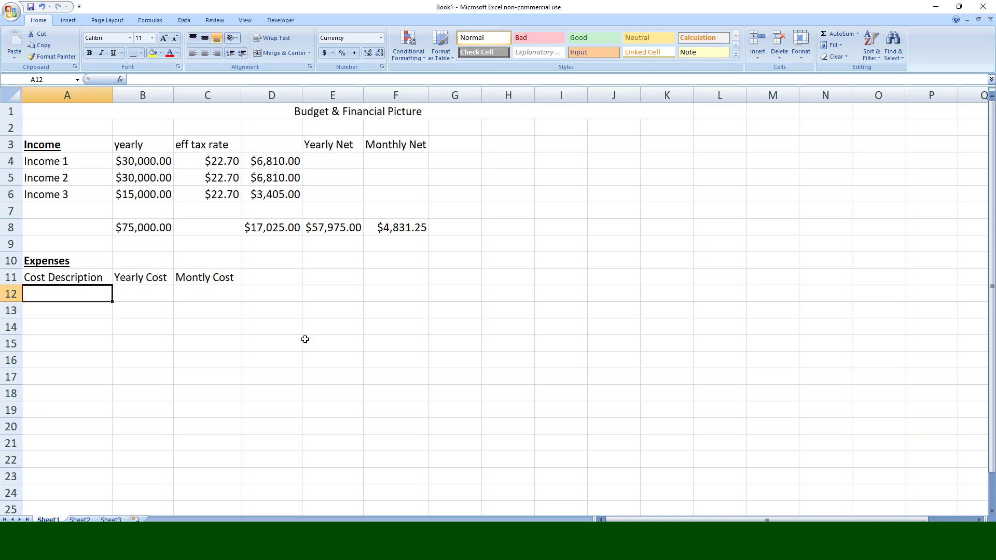
text(Food)
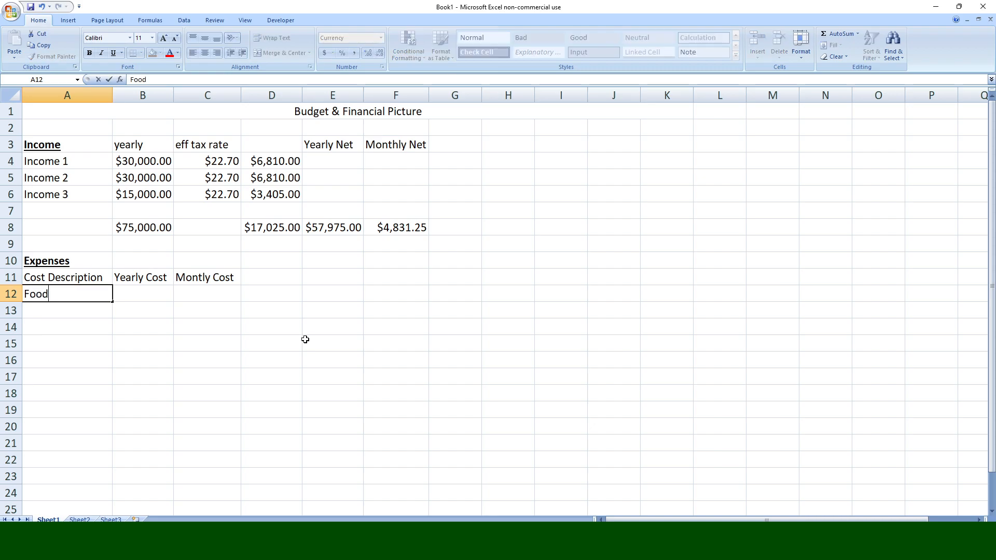
key(Tab)
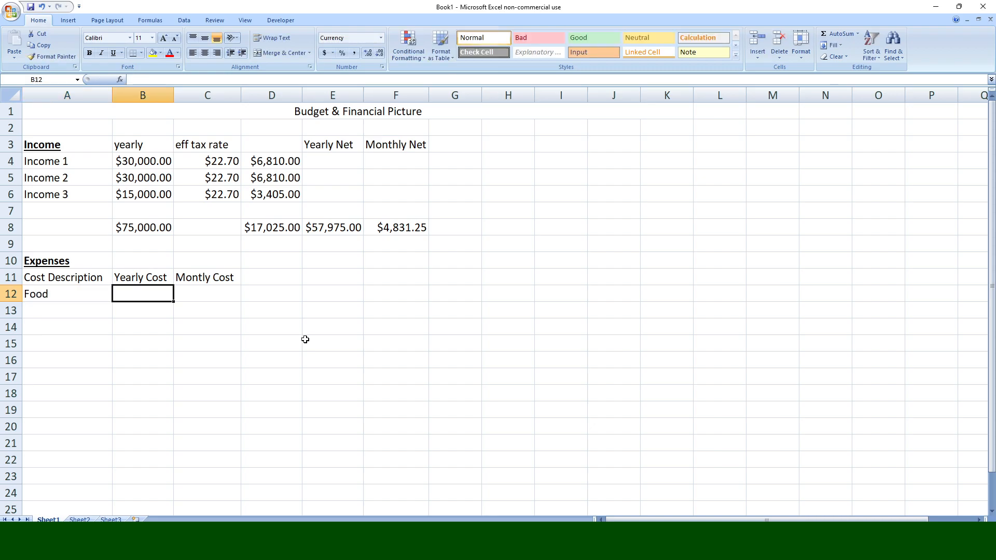
key(Tab)
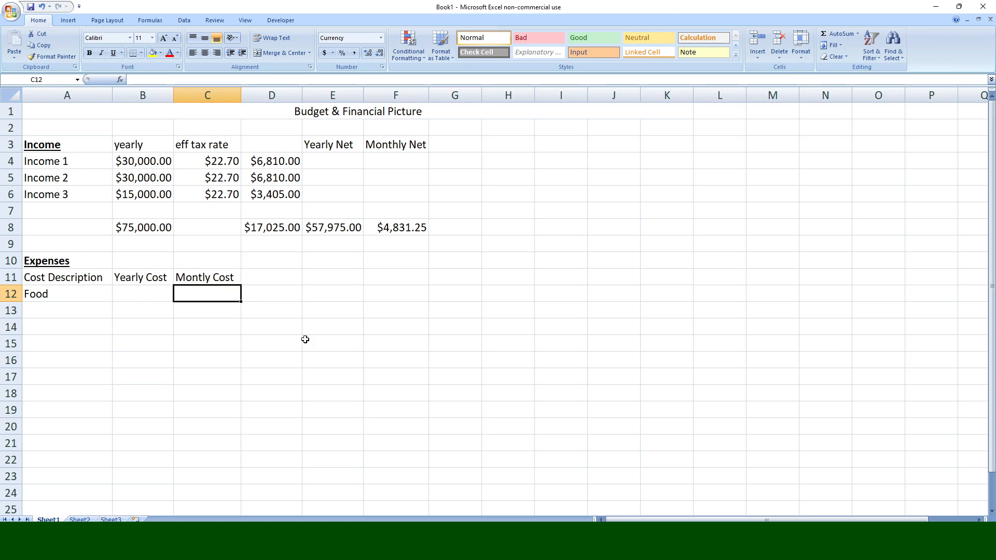
text(1000)
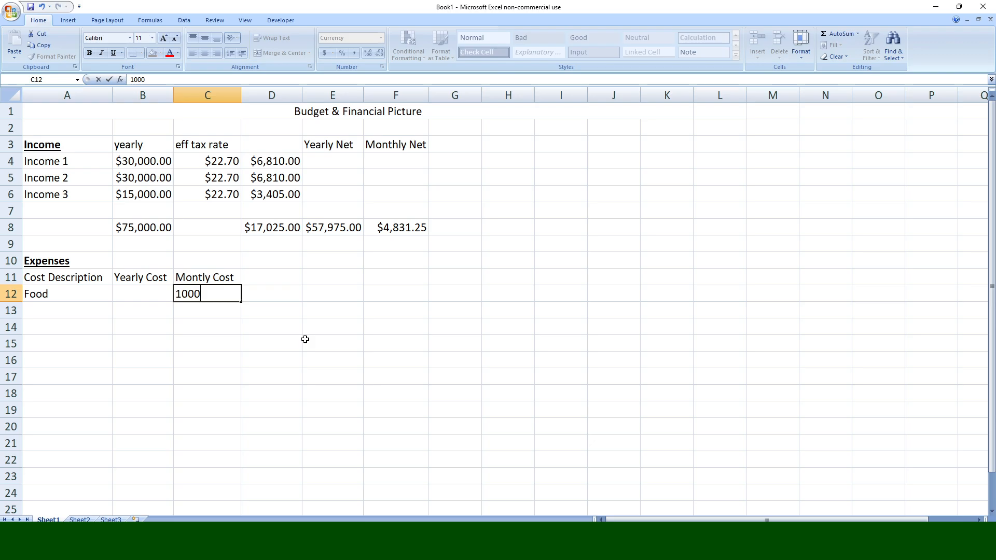
key(Return)
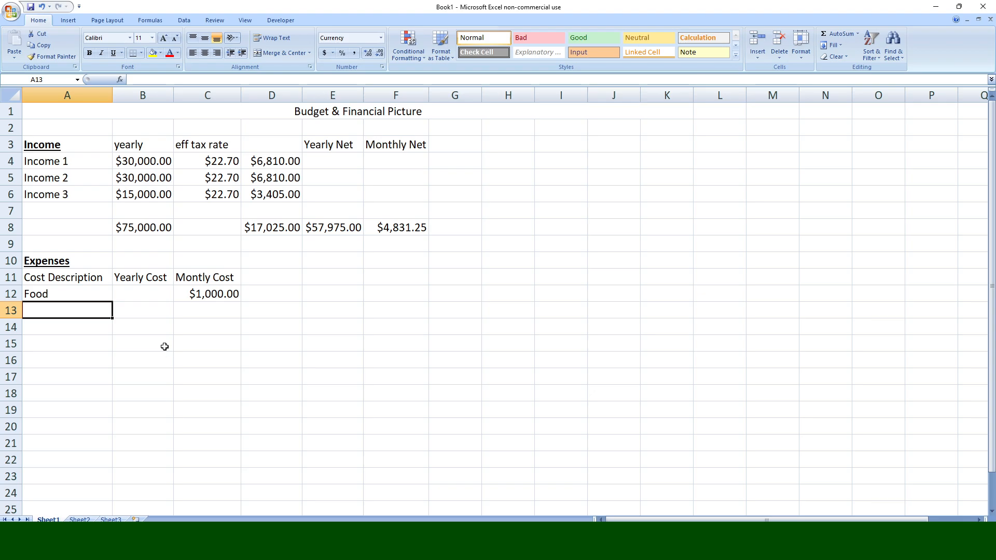
- Add the expense "Water" in A13 with a monthly cost of 95 in C13
text(Water)
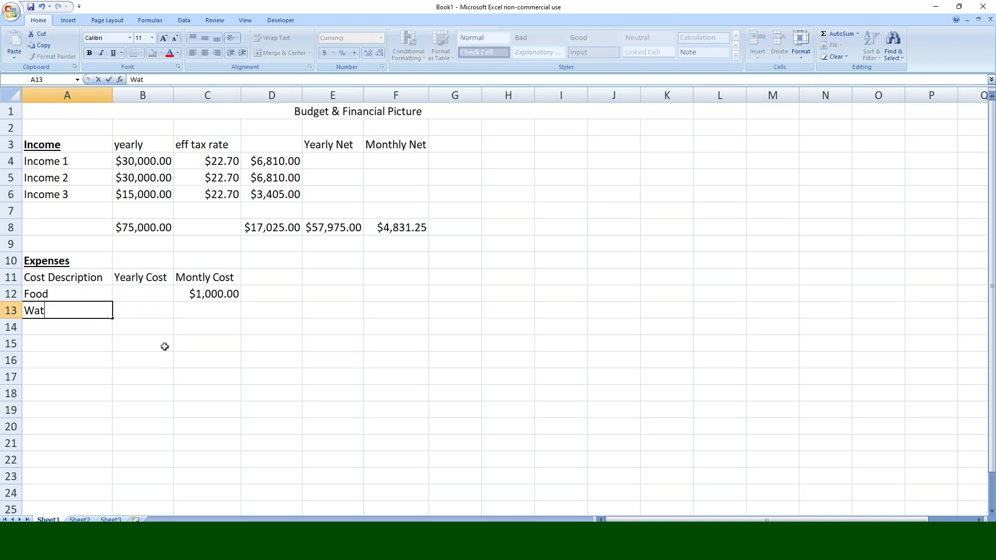
key(Tab)
key(Tab)
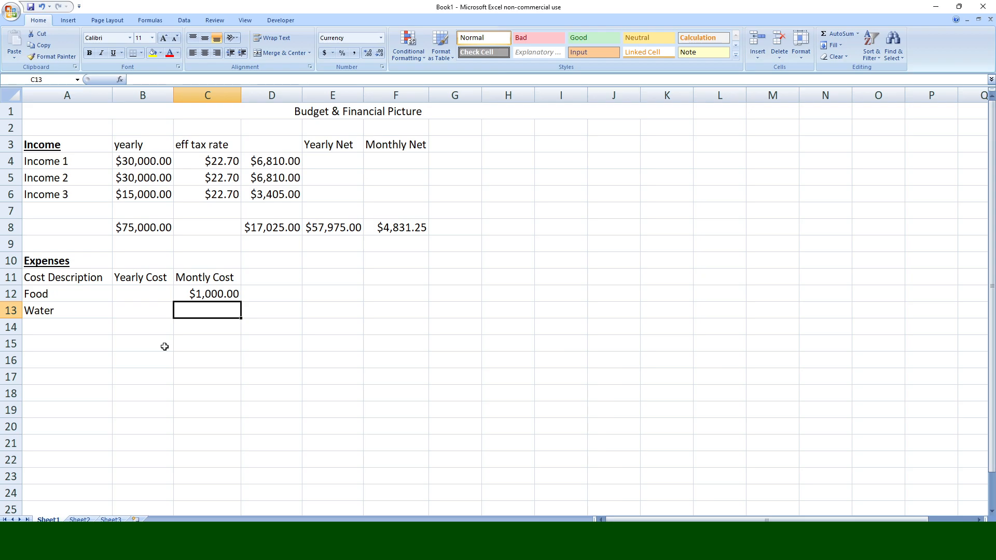
text(95)
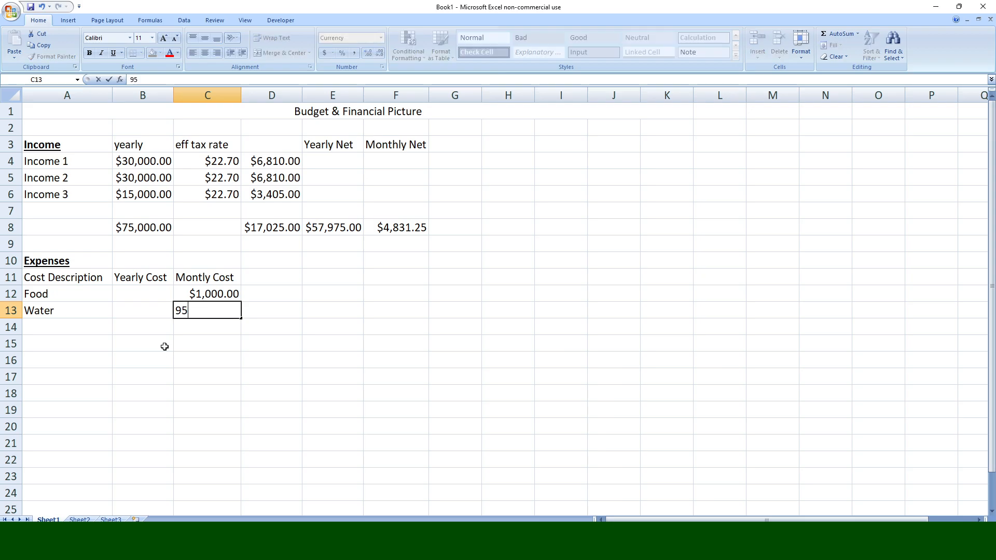
key(Return)
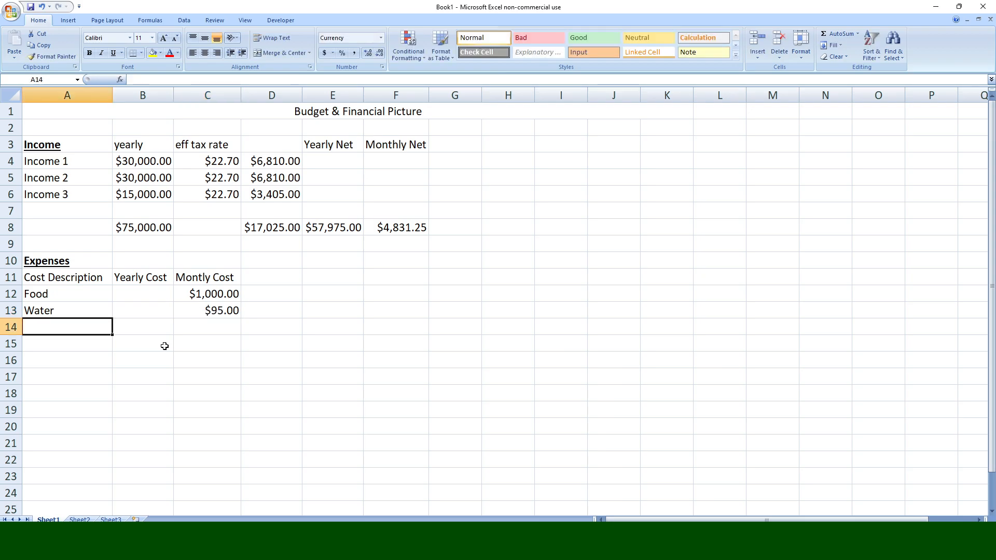
- Add the expense "Electricy" in A14 with a monthly cost of 200 in C14
text(Elec)
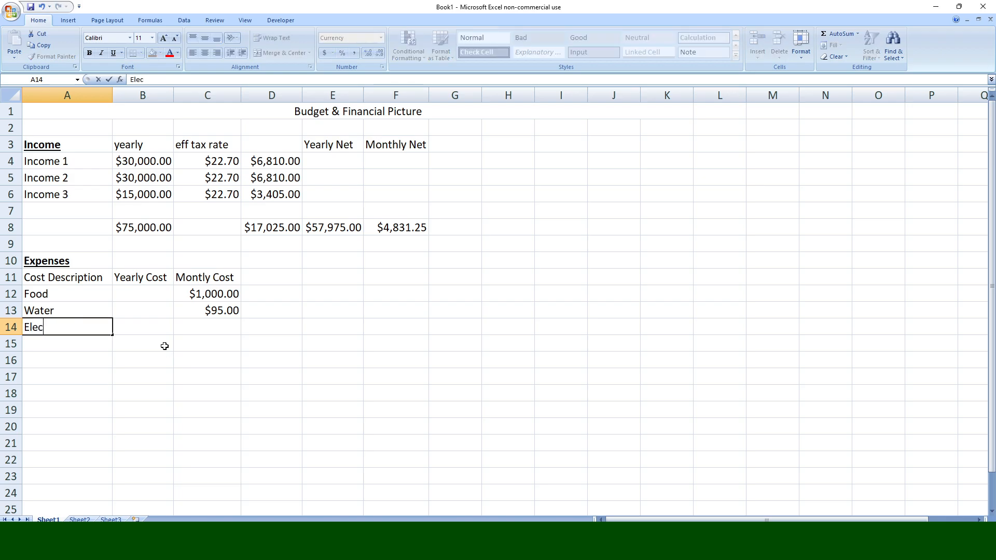
text(tricy)
key(Tab)
key(Tab)
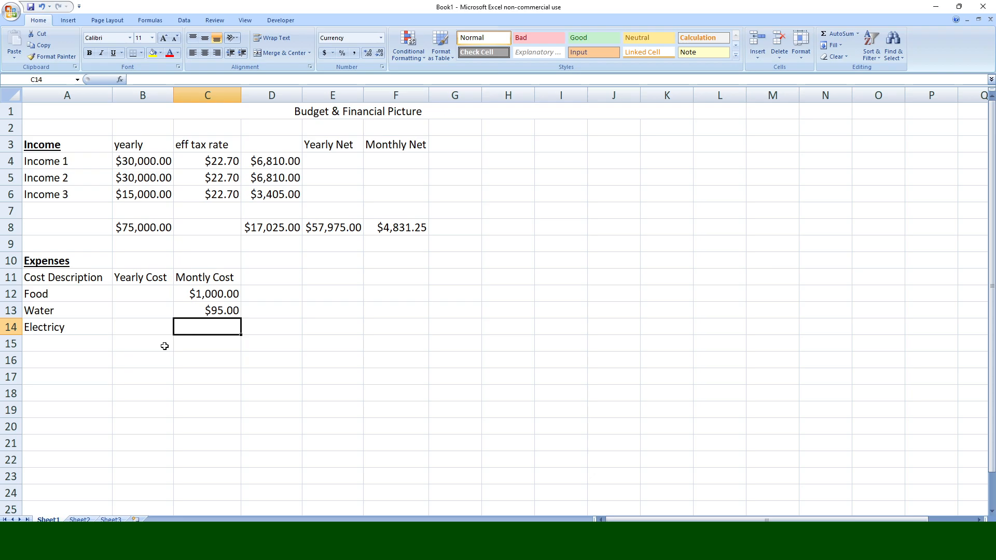
text(200)
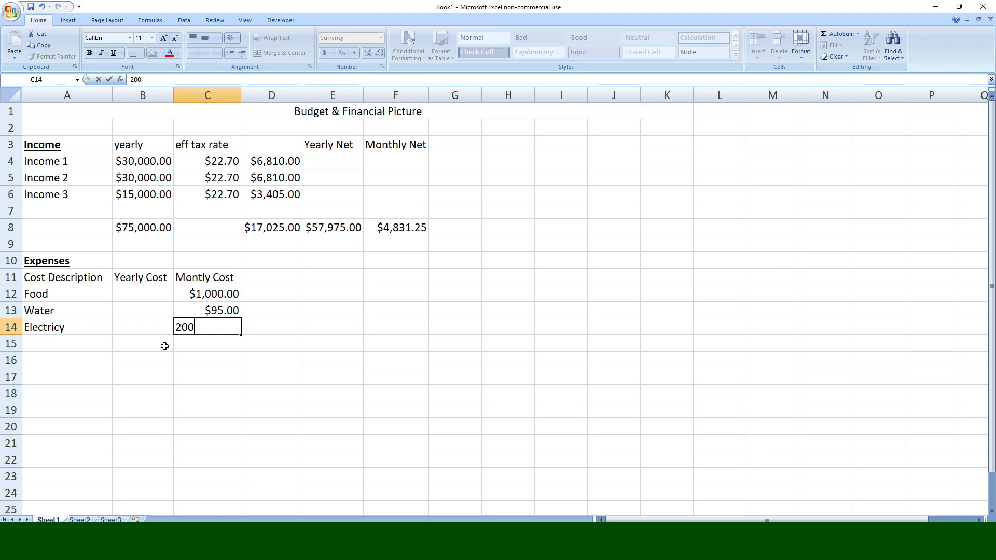
key(Return)
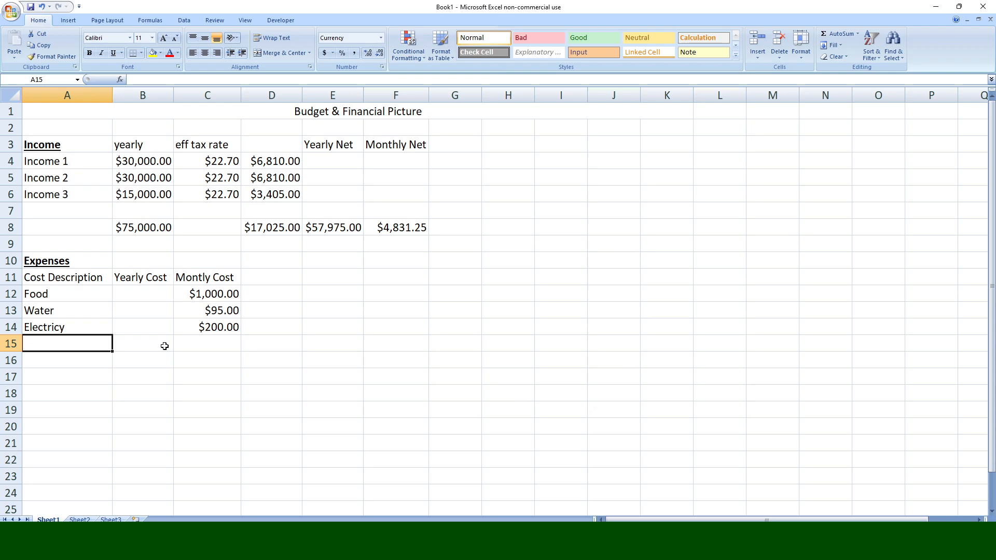
- Add the expense "Housing" in A15 with a monthly cost of 1200 in C15
text(Housing)
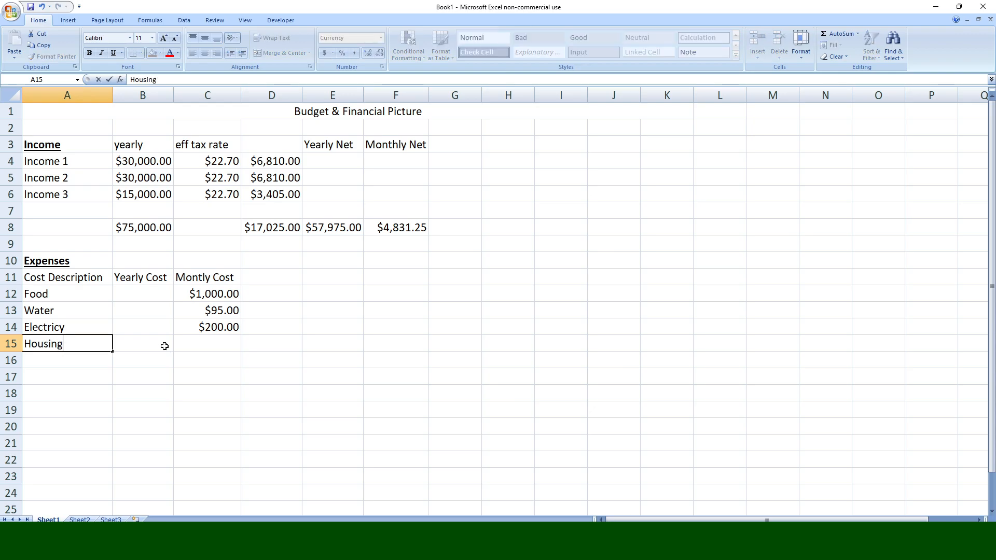
key(Tab)
key(Tab)
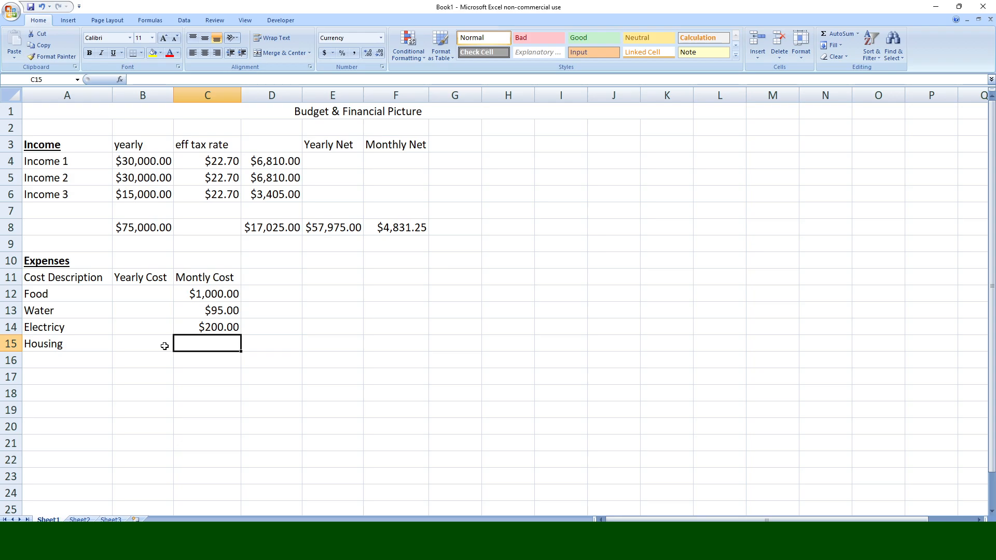
text(123)
key(BackSpace)
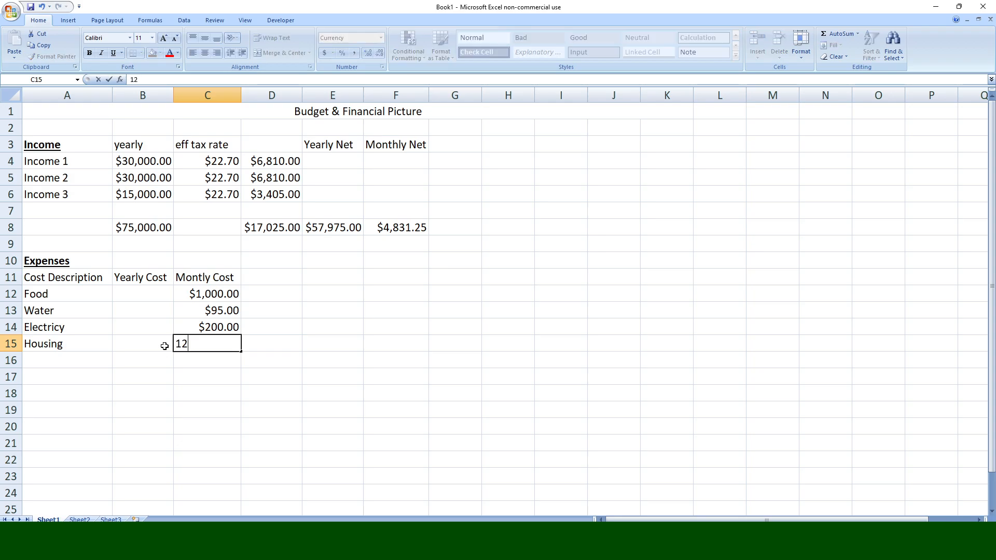
text(00)
key(Return)
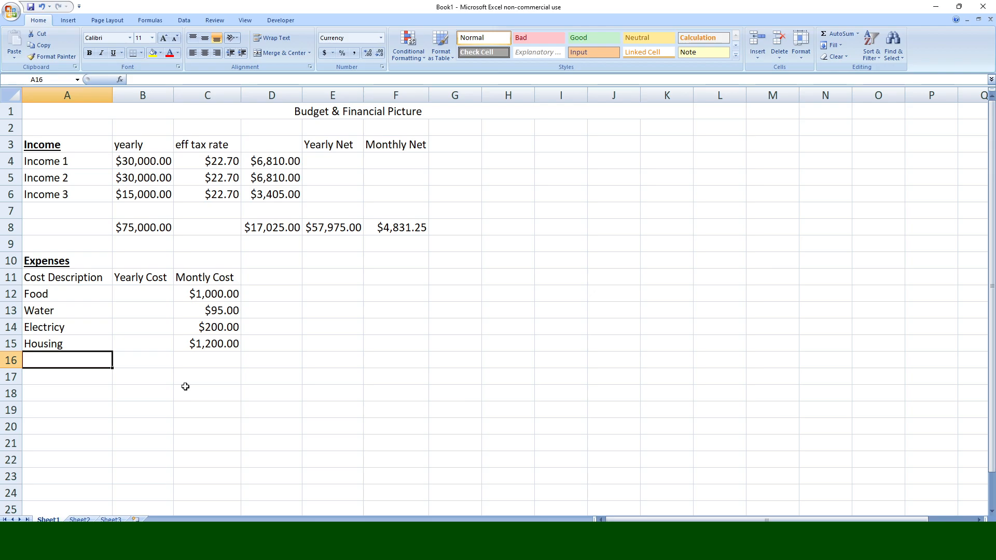
- Add the expense "Car" in A16 with a monthly cost of 400 in C16
text(Car)
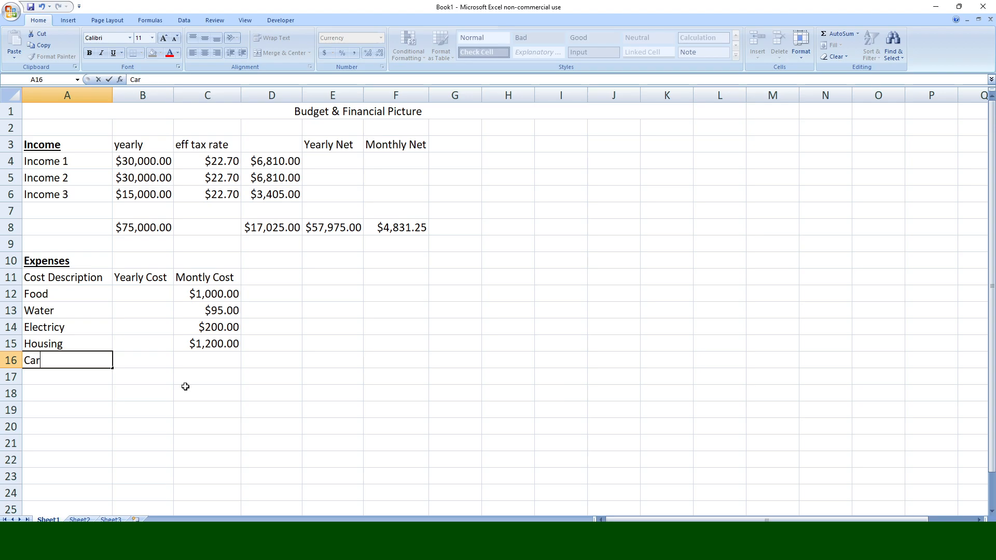
key(Tab)
key(Tab)
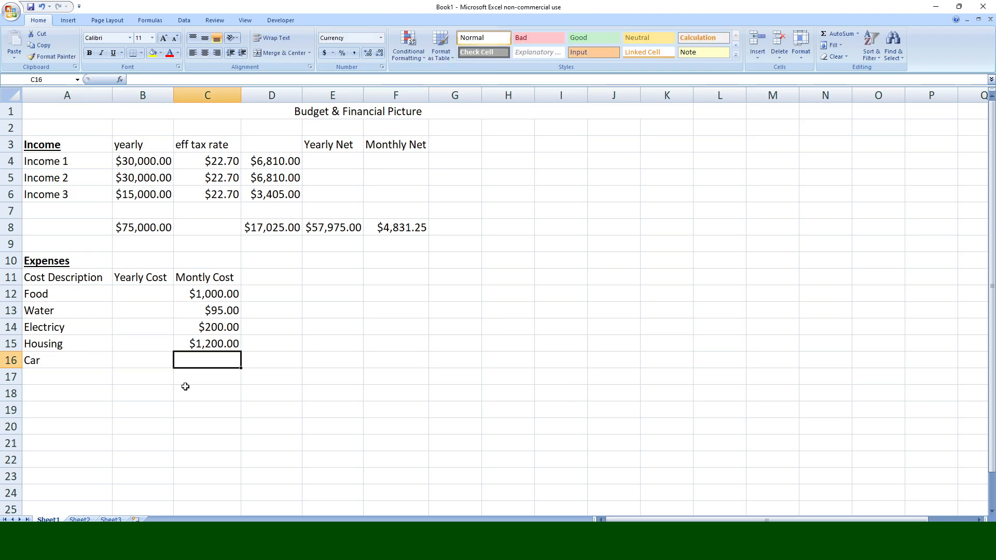
text(400)
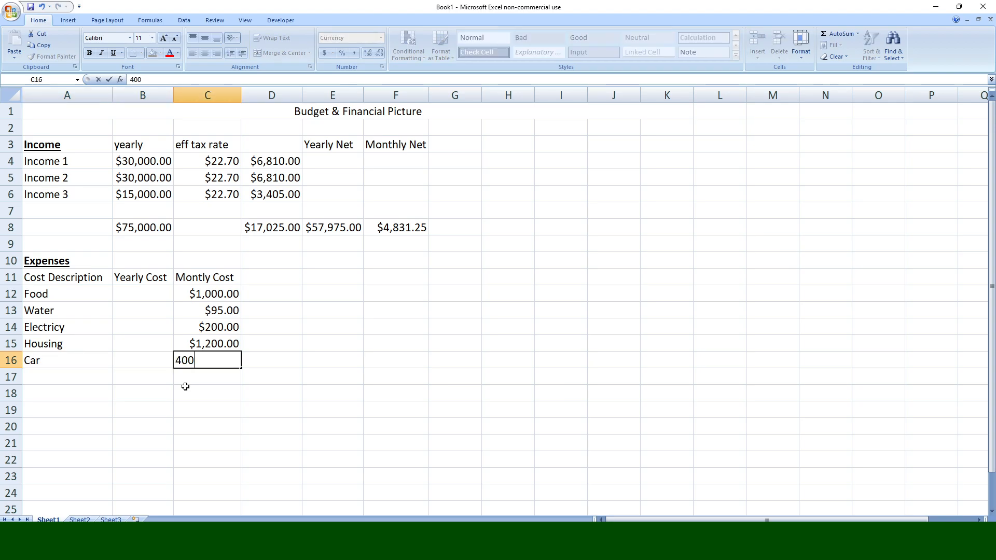
key(Return)
scroll(186, 384, down, 2)
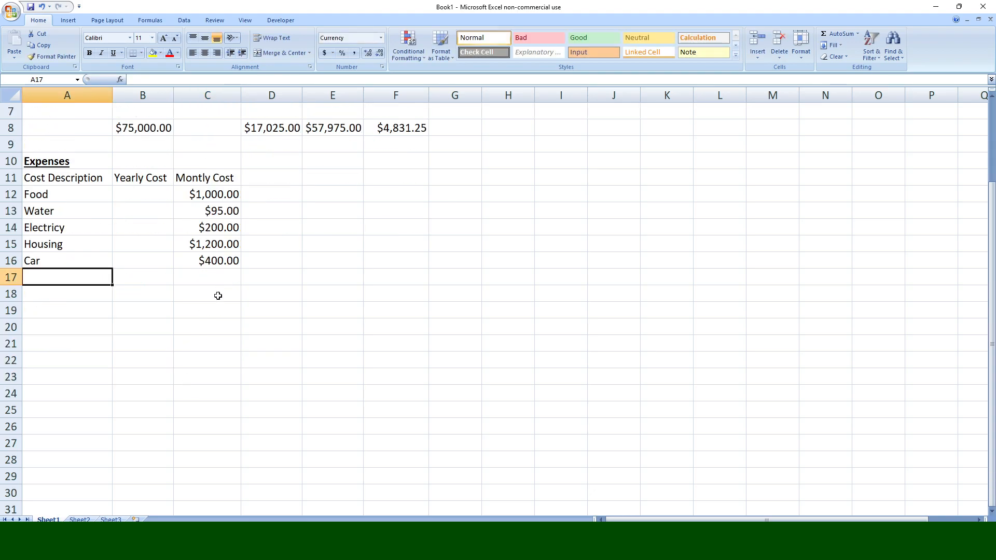
scroll(207, 312, up, 2)
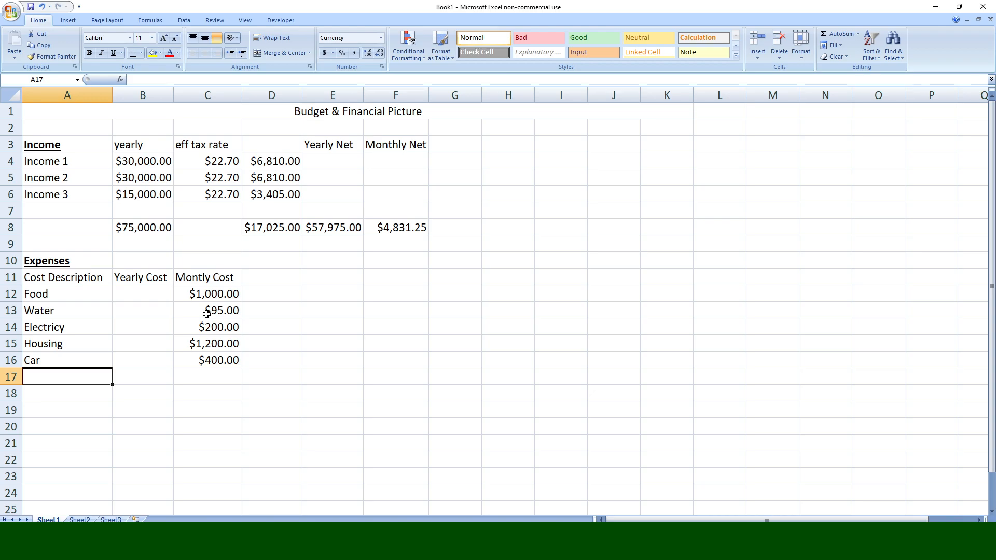
- List "Health Insurance", "Car Insurance" and "Housing Insurance" in A17 to A19, and widen column A to fit the longest label
text(Health)
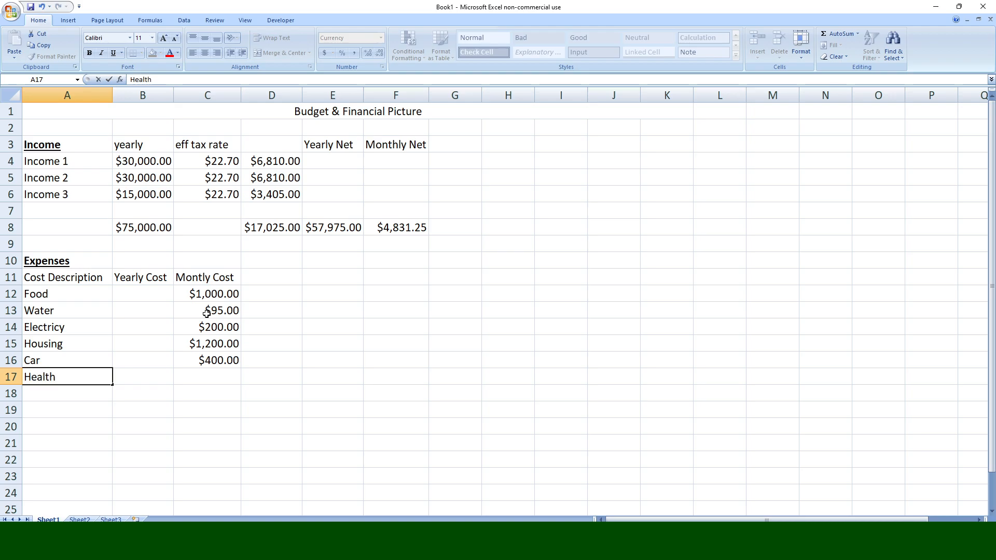
text( Insuranc)
text(e)
key(Return)
text(C)
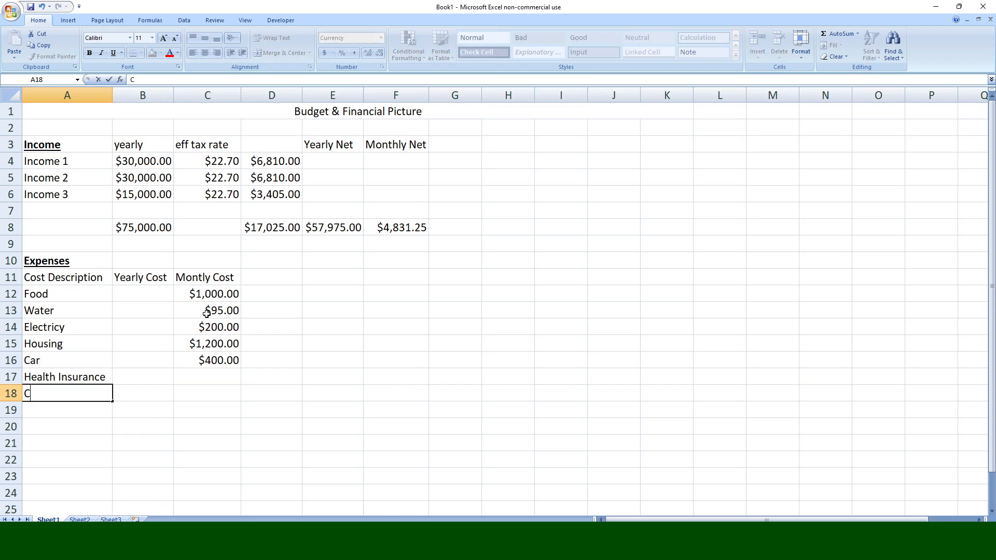
text(ar Insurance)
key(Return)
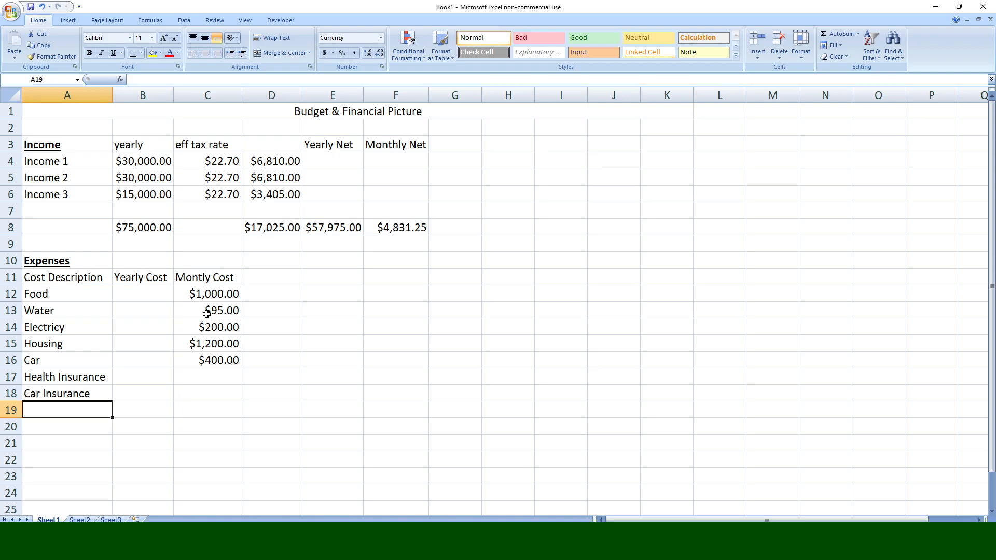
text(Housing)
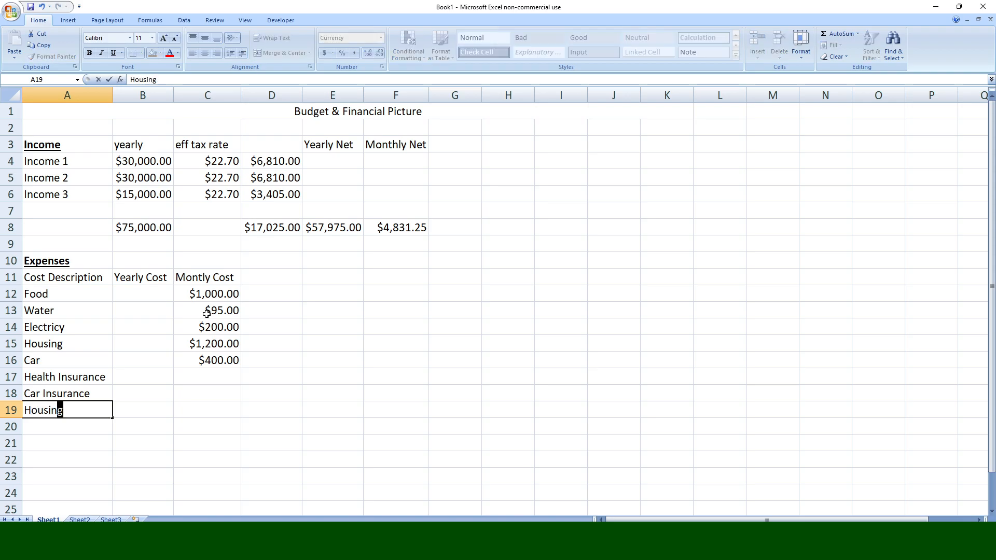
text( Insurance)
key(Tab)
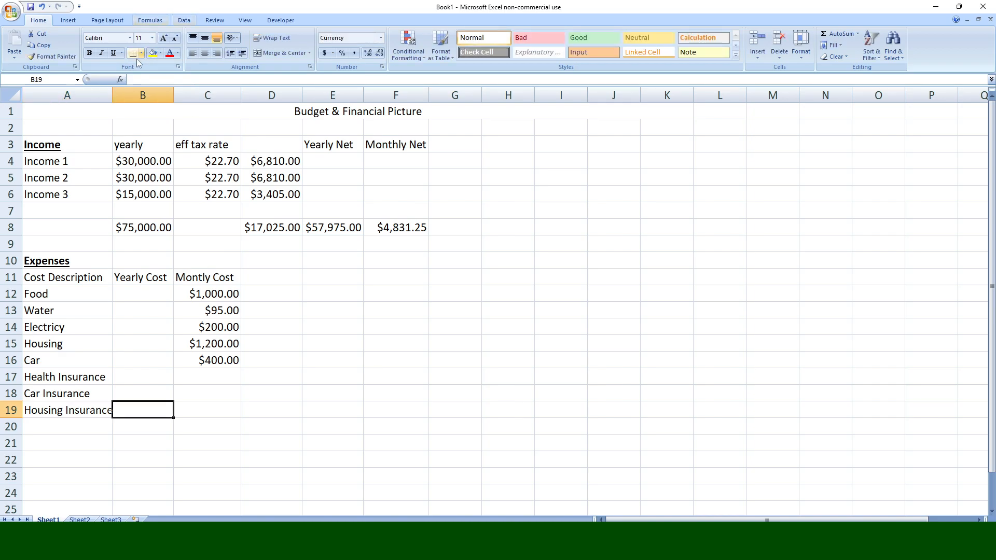
drag(112, 95, 116, 96)
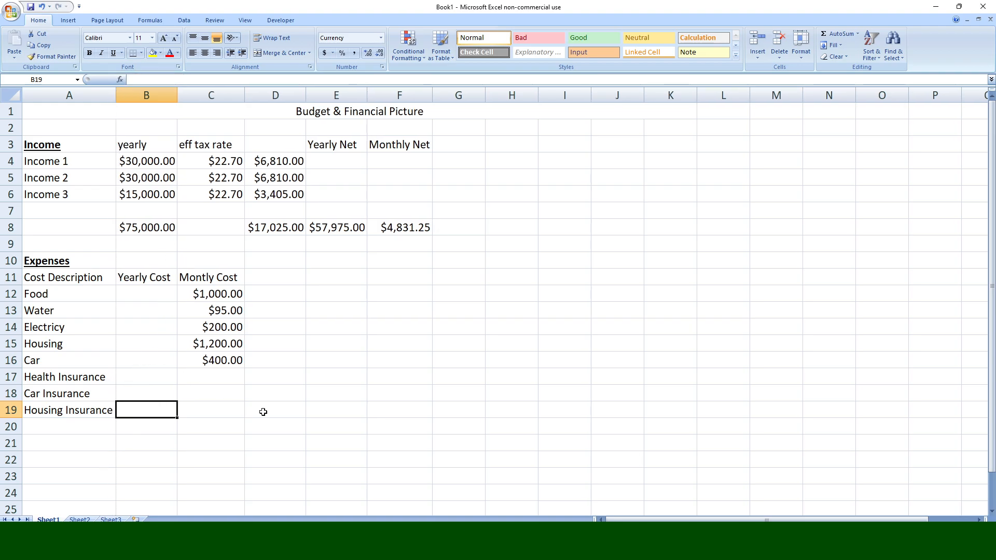
- Enter a yearly cost of 1200 for Housing Insurance in B19
click(212, 379)
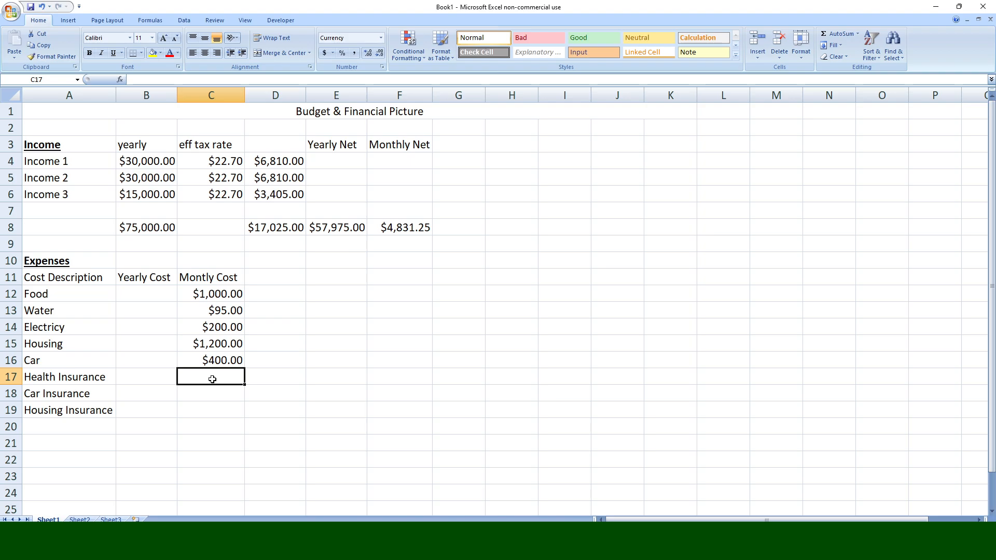
click(159, 411)
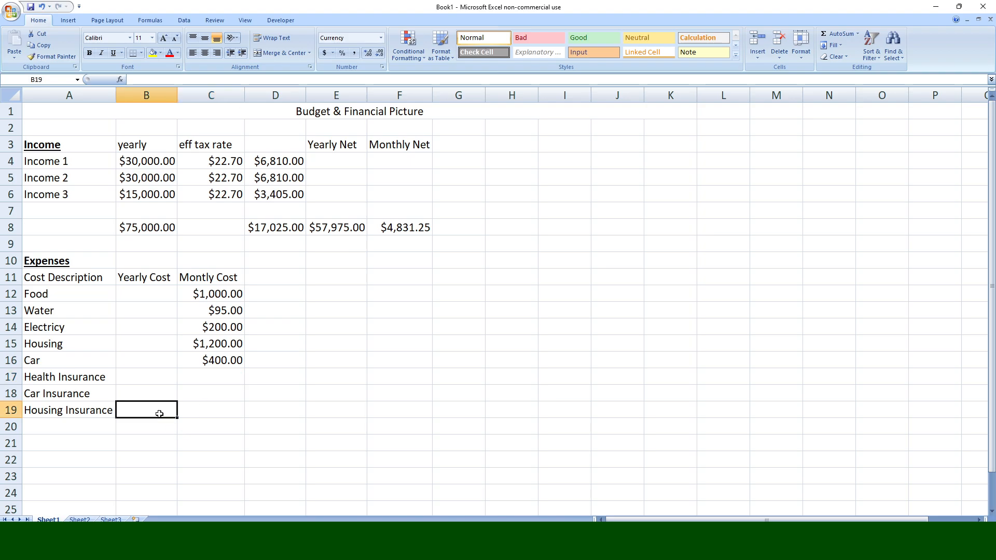
text(600)
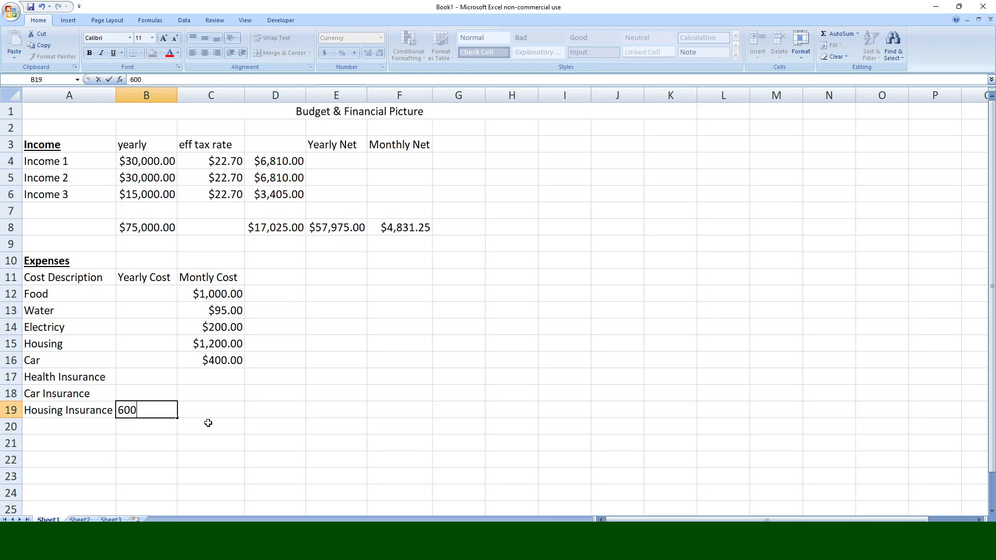
double_click(153, 415)
text(1200)
- Calculate the monthly Housing Insurance cost in C19 with the formula =B19/12
click(189, 409)
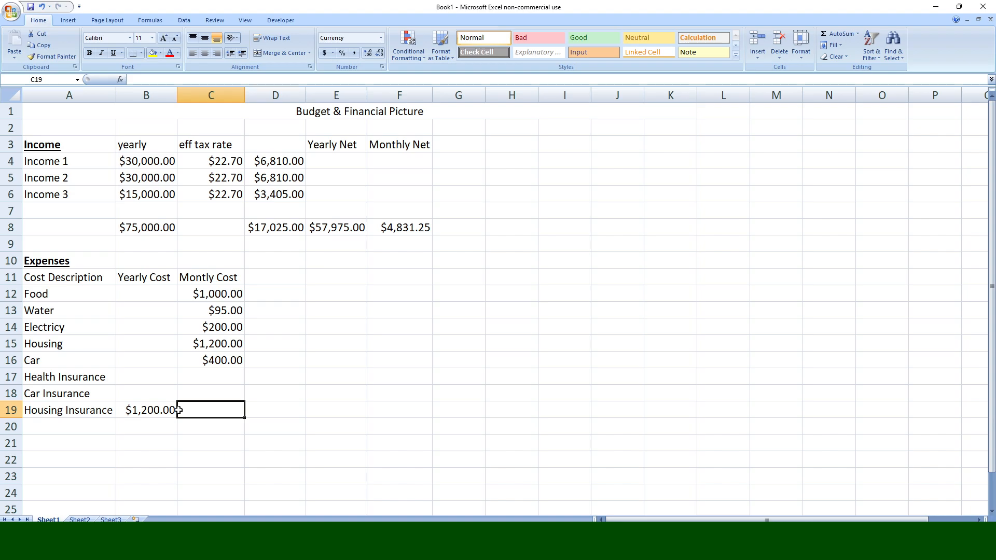
text(=)
click(134, 415)
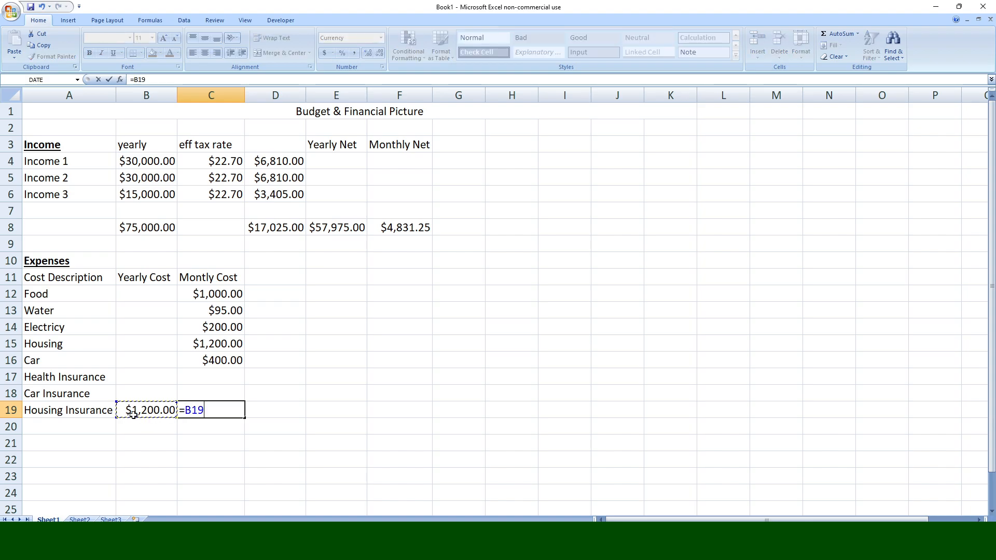
text(/12)
key(Return)
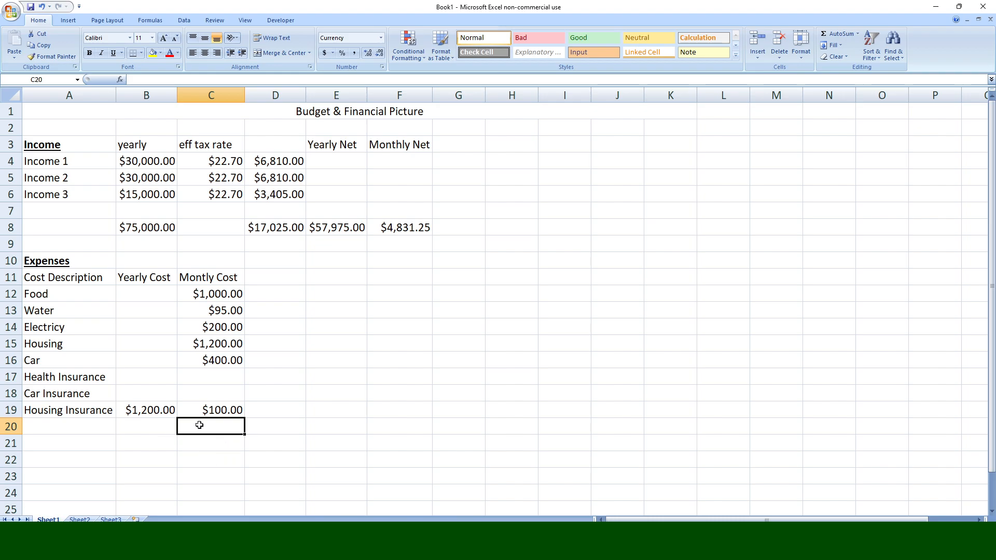
- Enter a yearly Car Insurance cost of 1500 in B18 and calculate its monthly cost in C18 with =B18/12
click(158, 395)
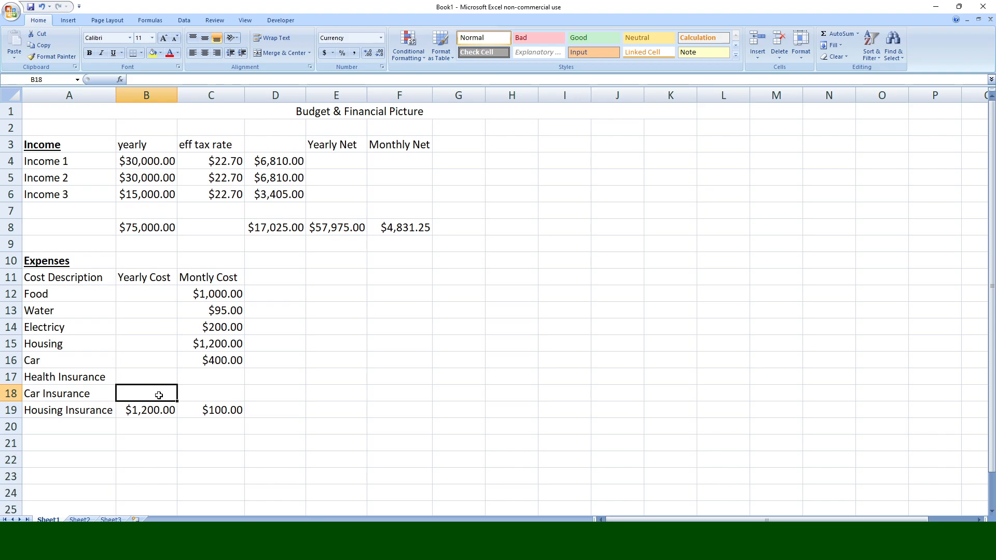
text(1500)
key(Tab)
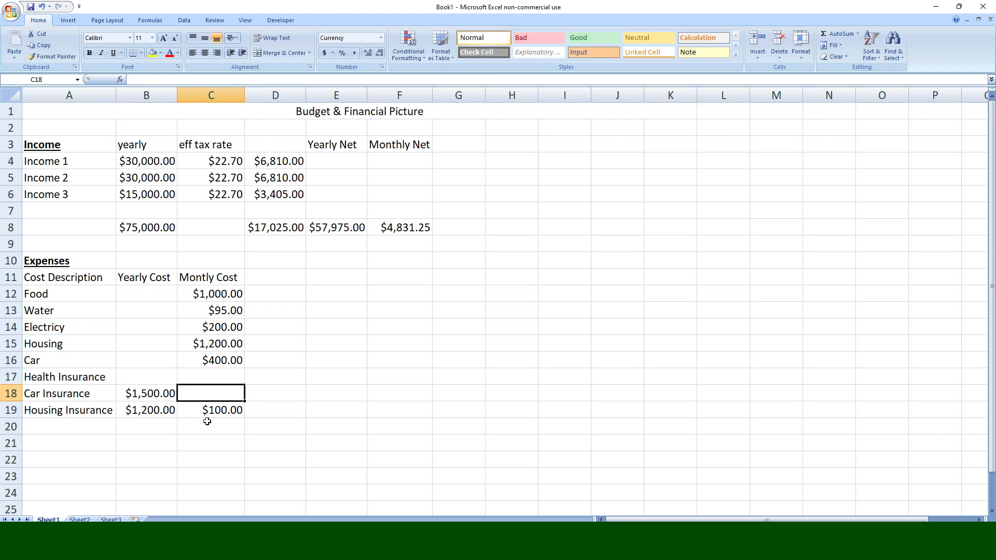
text(=)
click(148, 393)
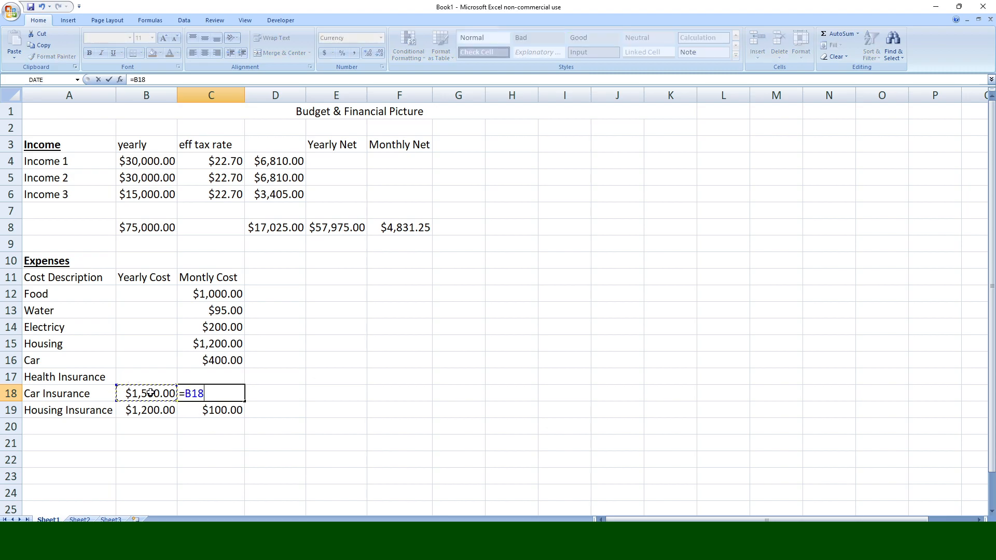
text(/12)
key(Return)
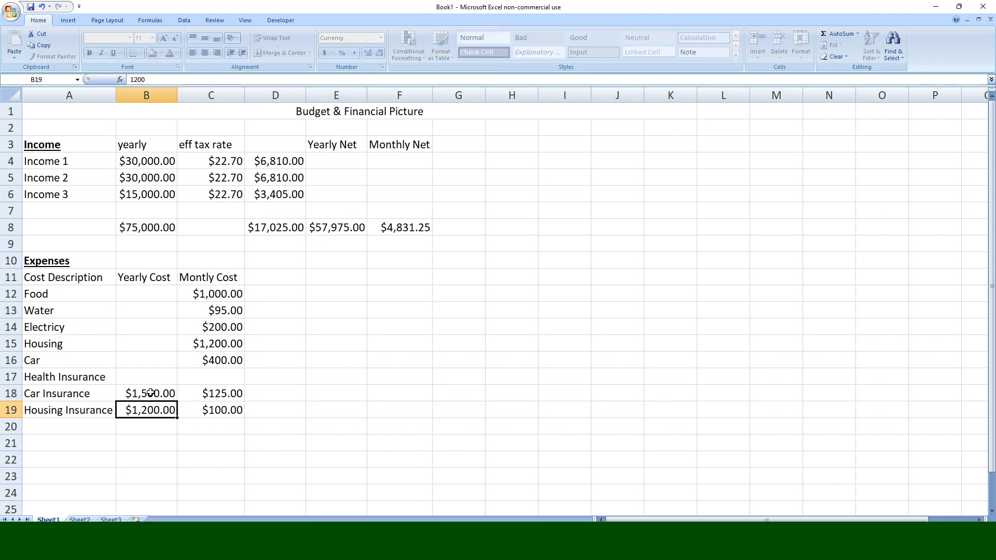
- Enter a monthly cost of 300 for Health Insurance in C17
click(148, 372)
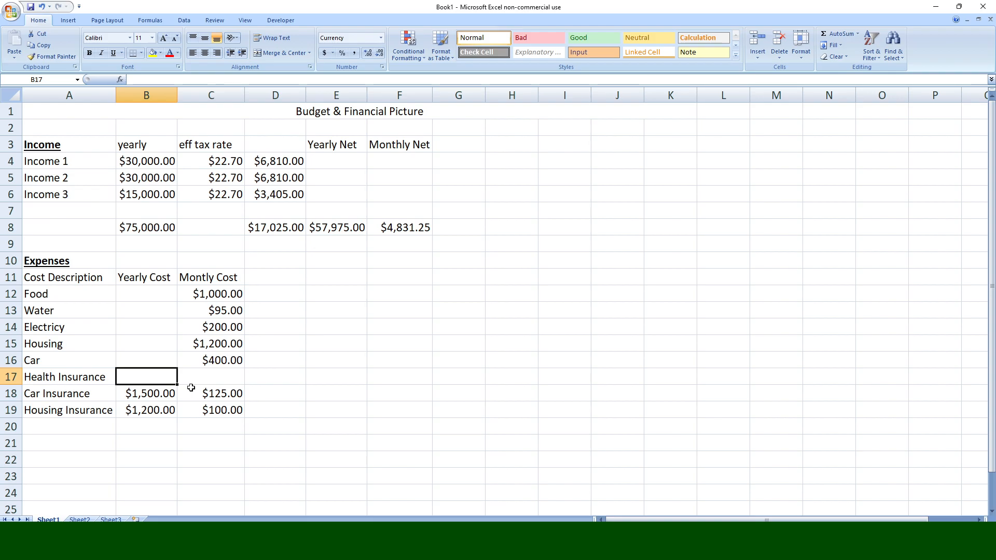
key(Tab)
text(300)
key(Return)
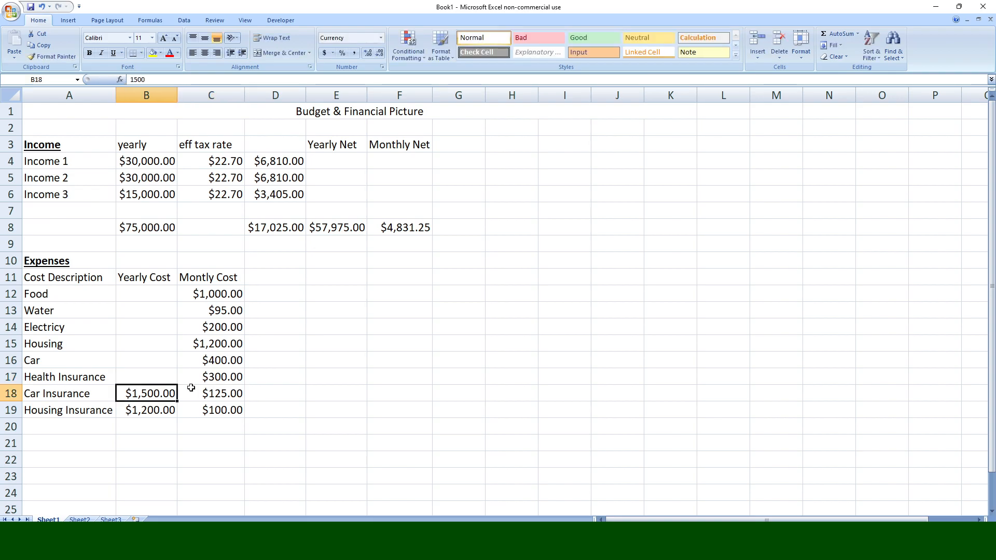
- Set the monthly Health Insurance cost in C17 to 500
click(188, 373)
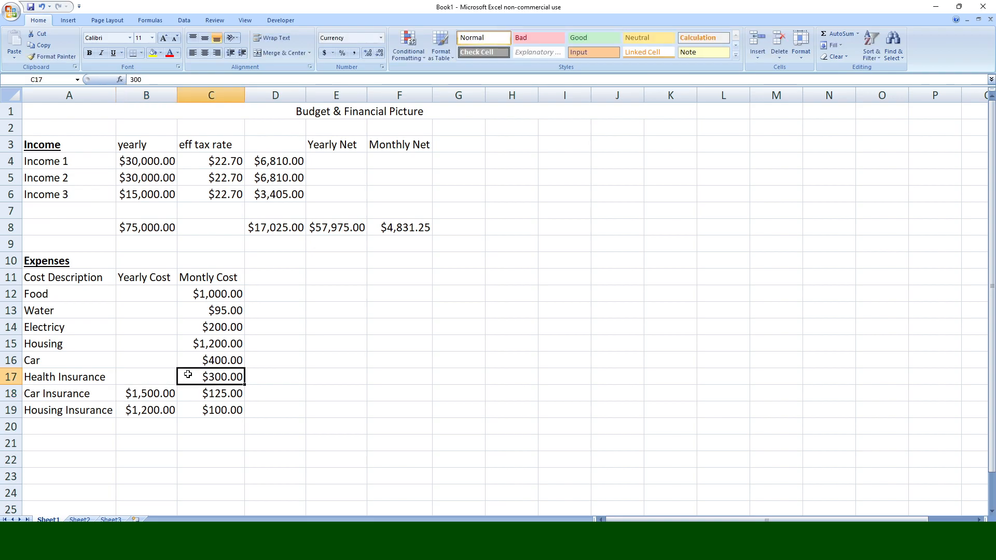
text(500)
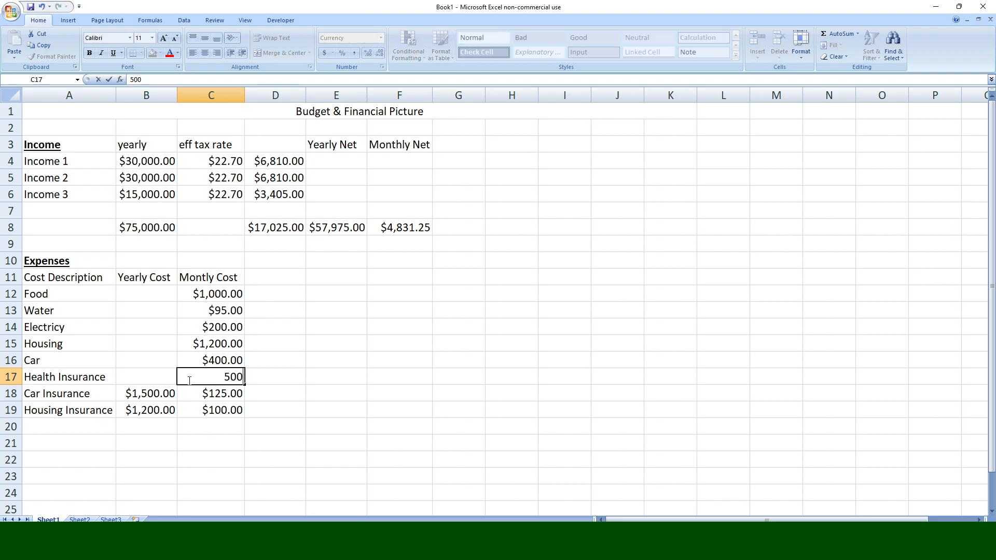
key(Return)
- Add the expense "Gas" in A20 with a monthly cost of 200 in C20
scroll(189, 380, down, 2)
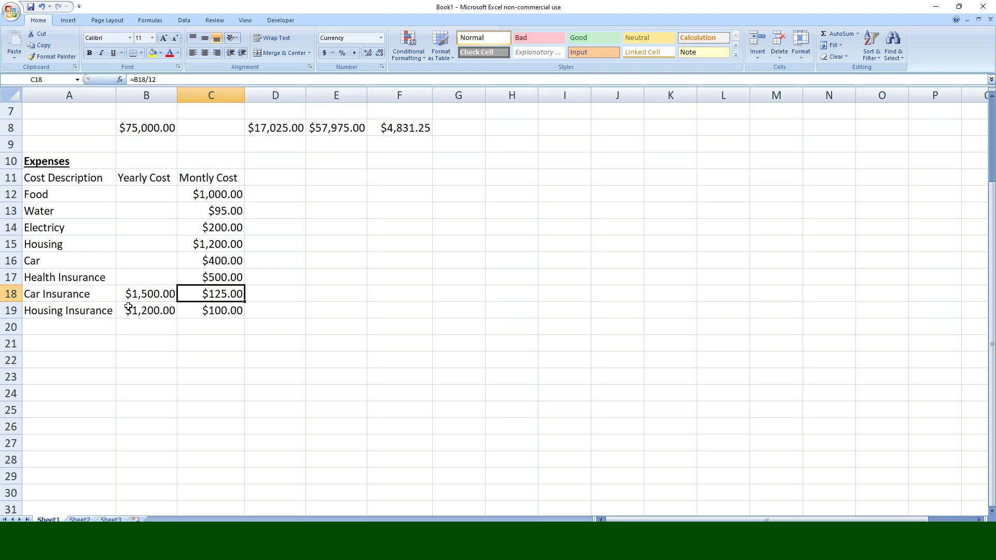
click(79, 326)
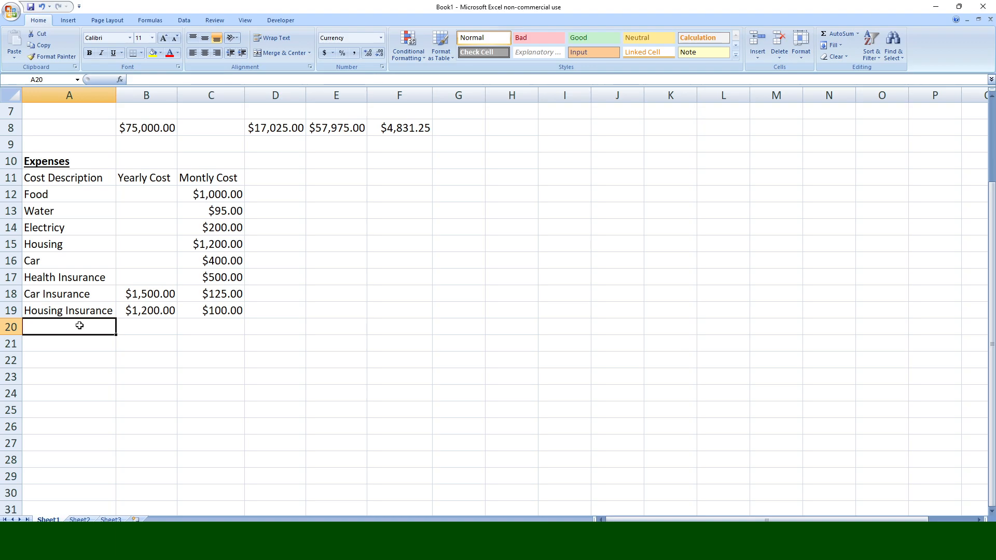
text(Gas)
key(Tab)
key(Tab)
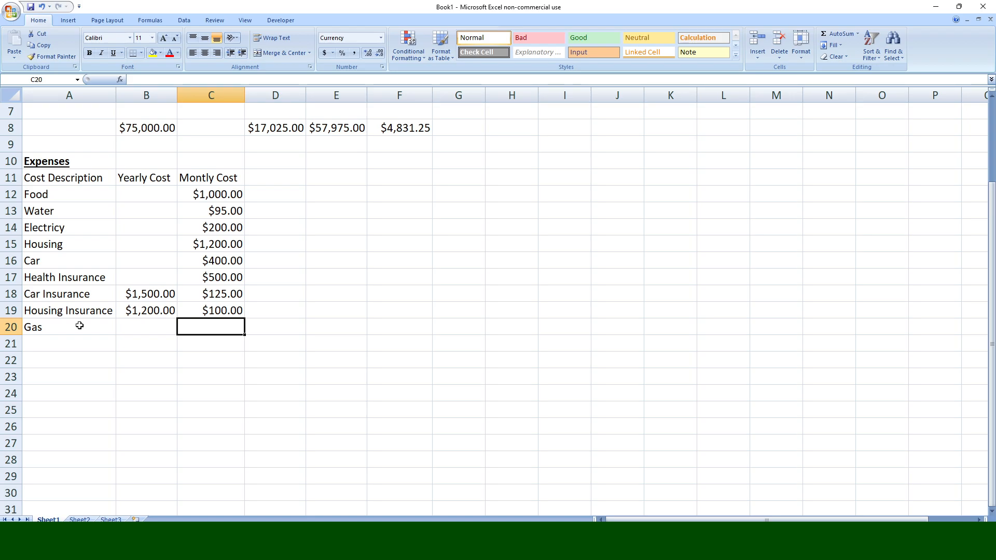
text(200)
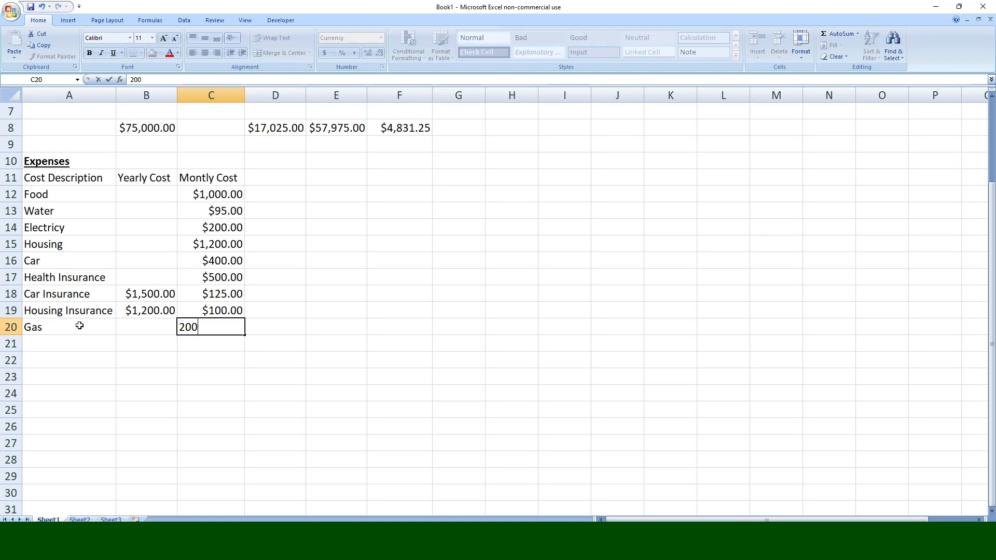
key(Return)
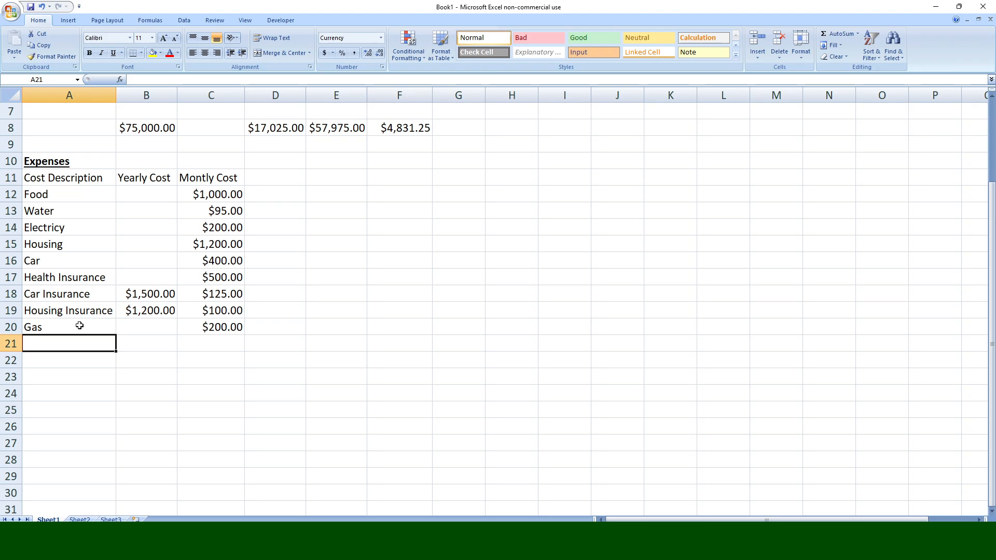
- Add the expense "Registration" in A21
text(Regis)
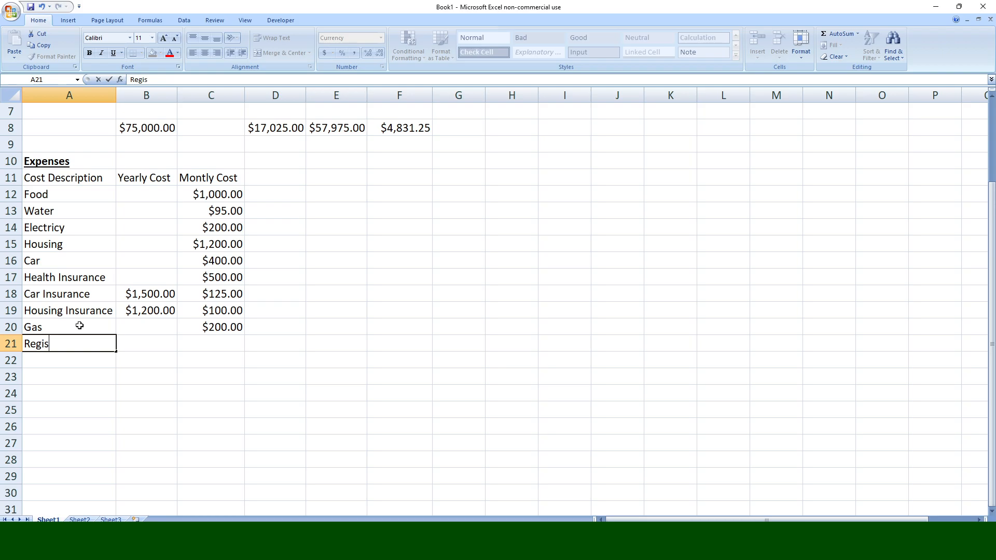
text(tration)
key(Tab)
key(Tab)
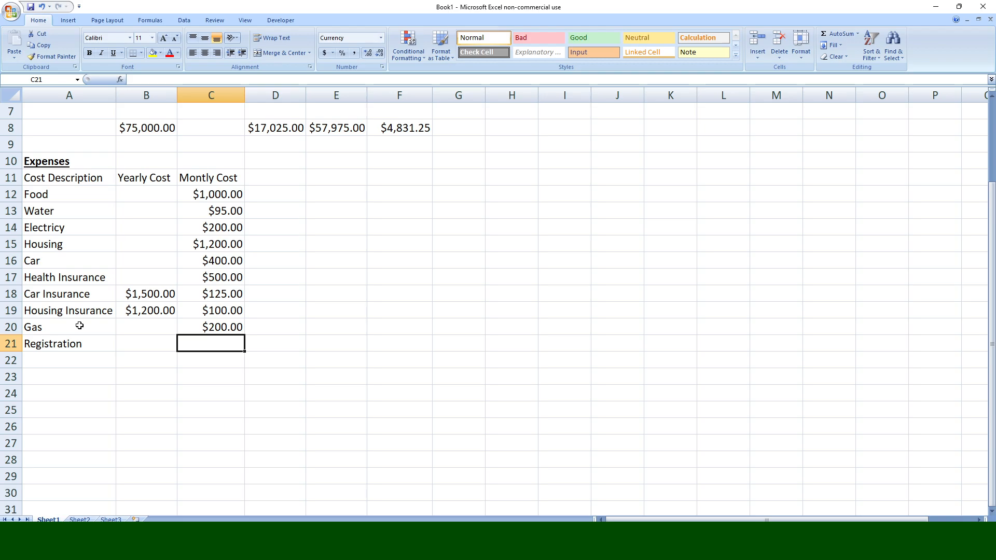
text(500)
key(BackSpace)
key(BackSpace)
key(BackSpace)
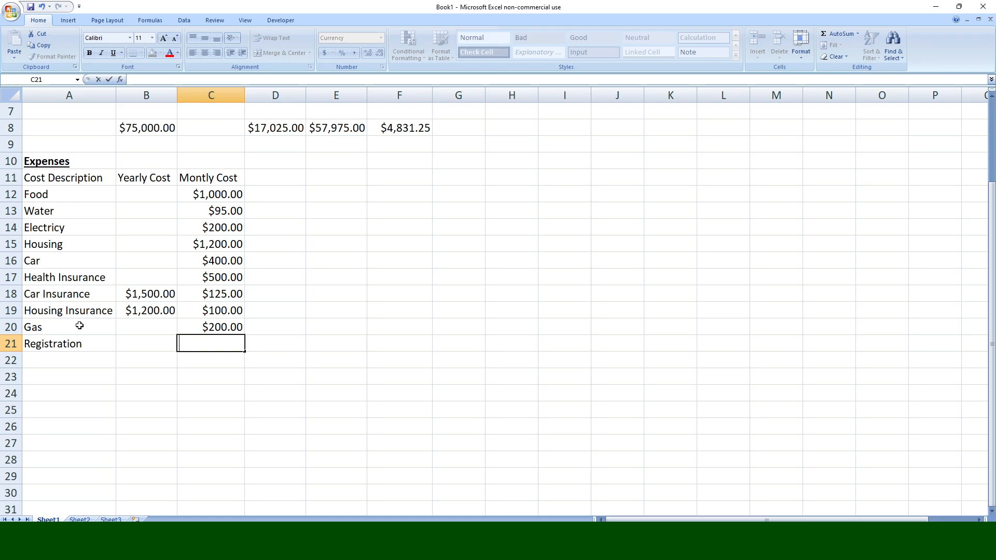
- Enter a yearly Registration cost of 500 in B21 and calculate its monthly cost in C21 with =B21/12
key(Left)
text(500)
key(Right)
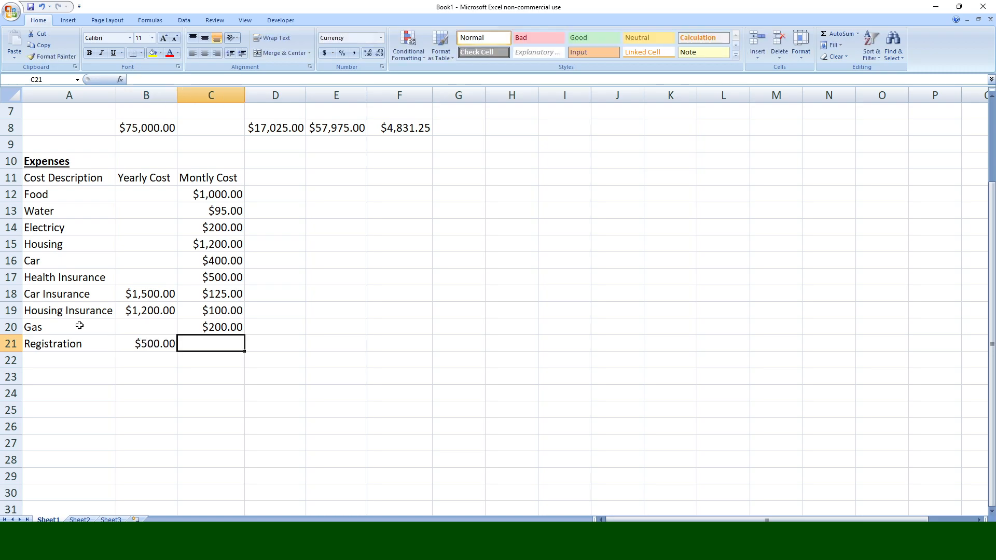
text(=)
click(157, 344)
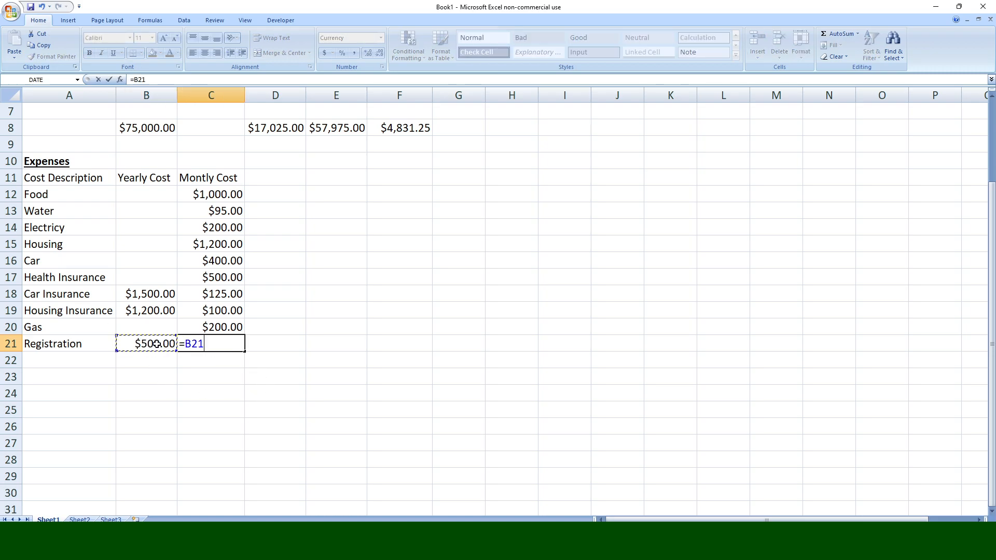
text(/12)
key(Return)
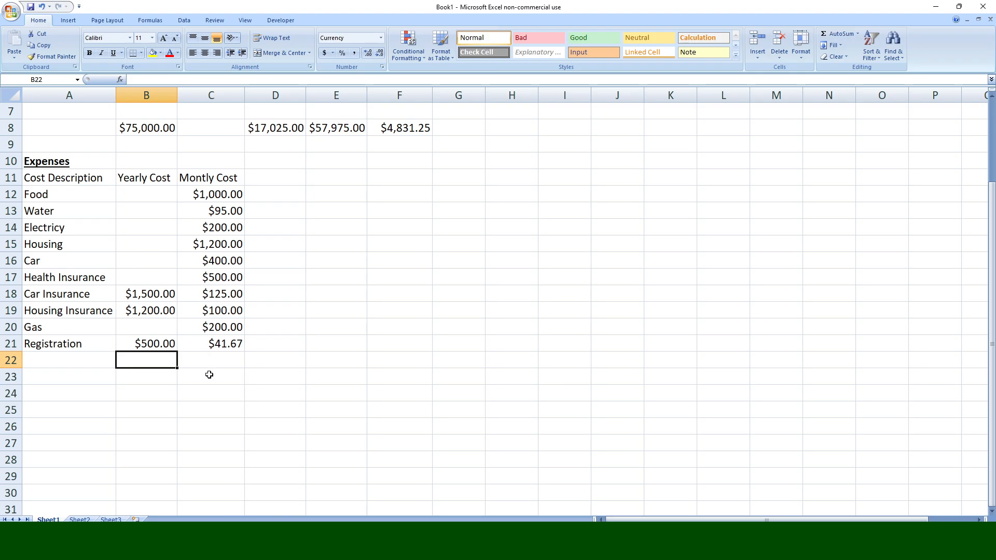
- Add the expense "Property Tax" in A22 with a yearly cost of 1000 in B22 and the monthly formula =B22/12 in C22
click(67, 361)
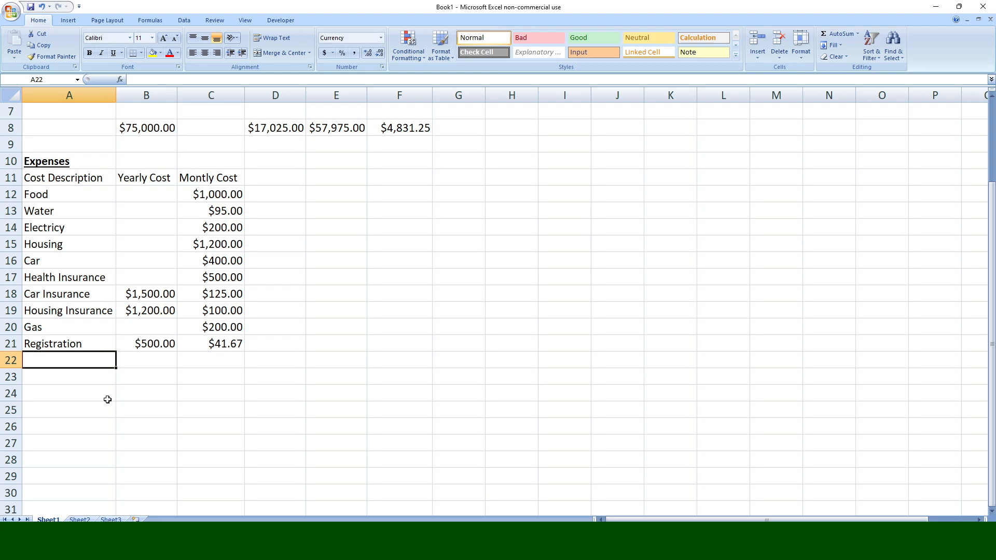
text(Pro)
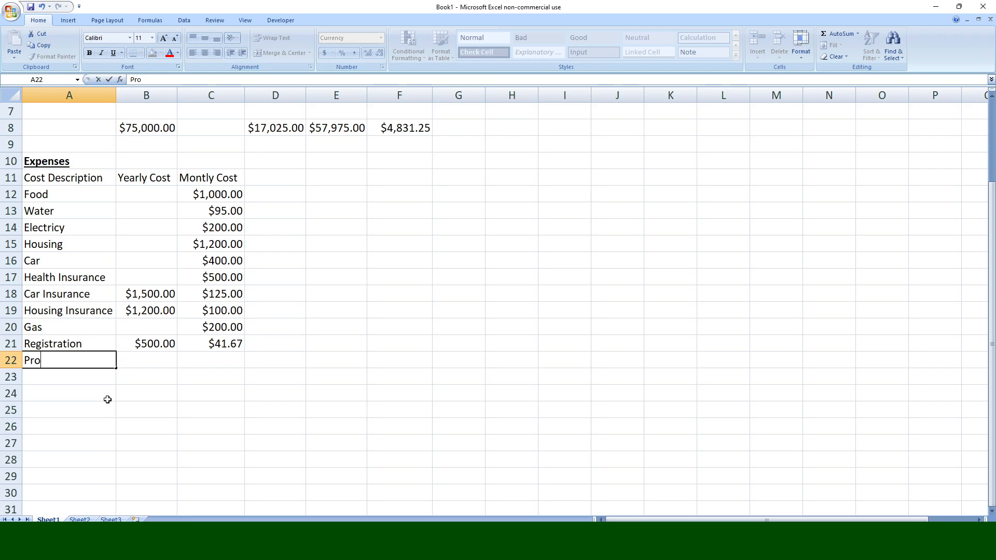
text(perty Tax)
key(Tab)
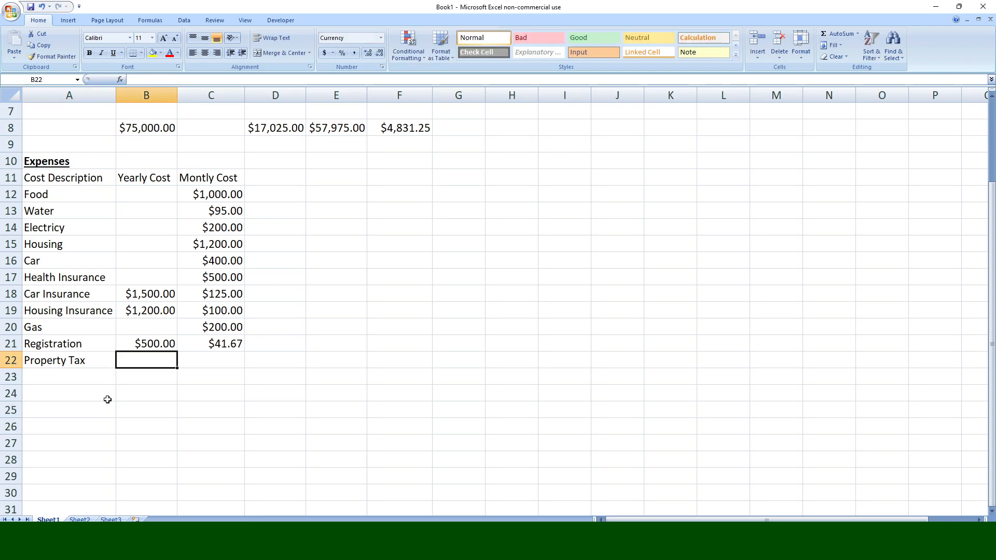
text(1000)
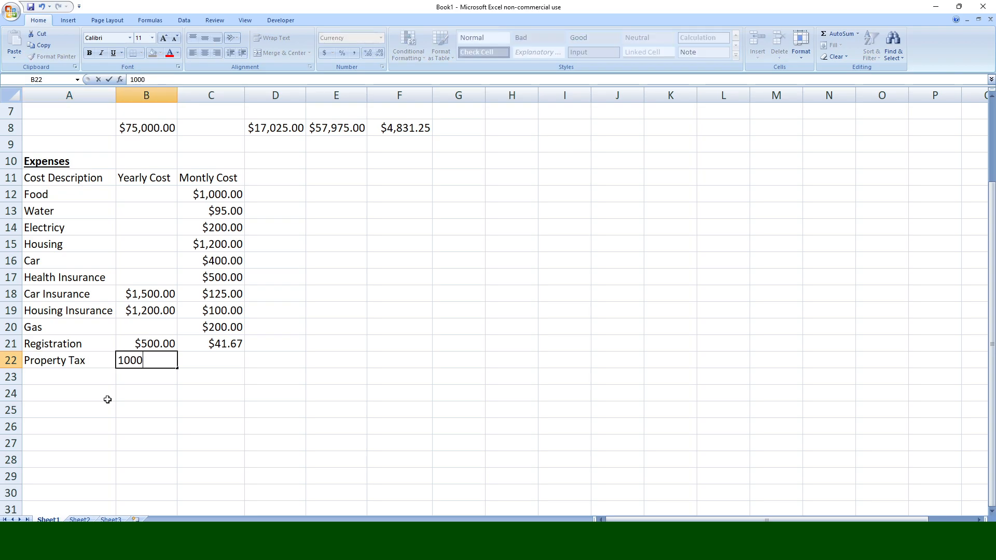
key(Tab)
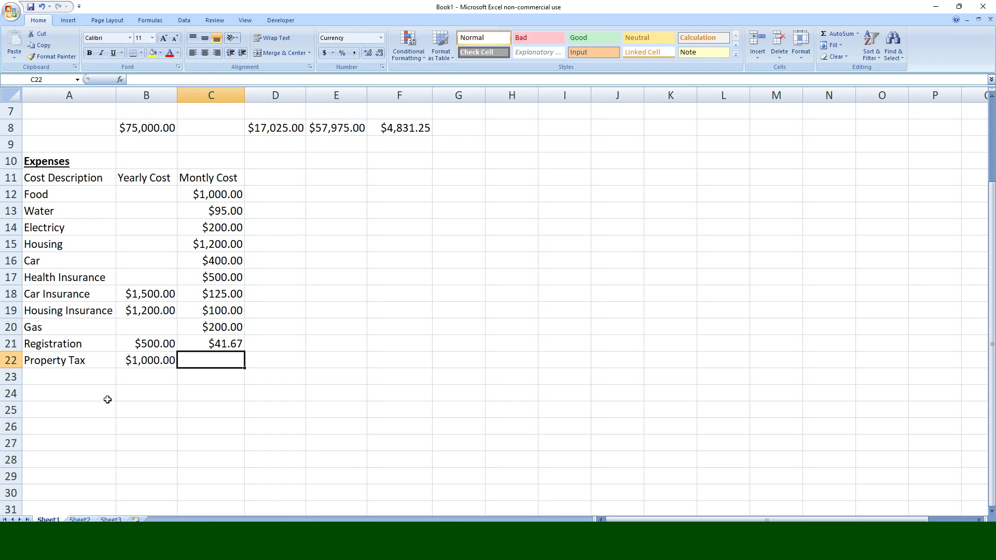
text(=)
click(157, 364)
text(/12)
key(Return)
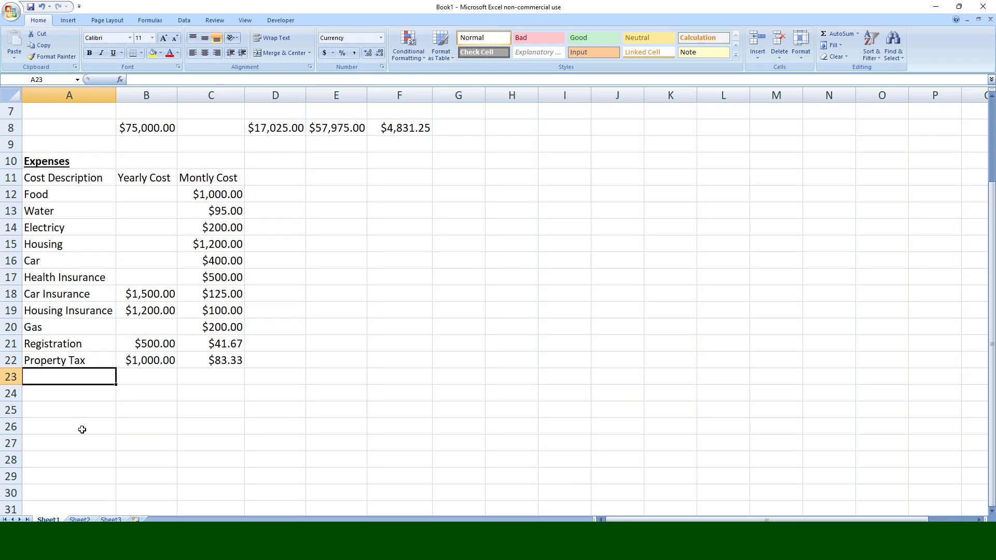
- Add the expense "Dental" in A23 with a monthly cost of 25 in C23
text(Dental)
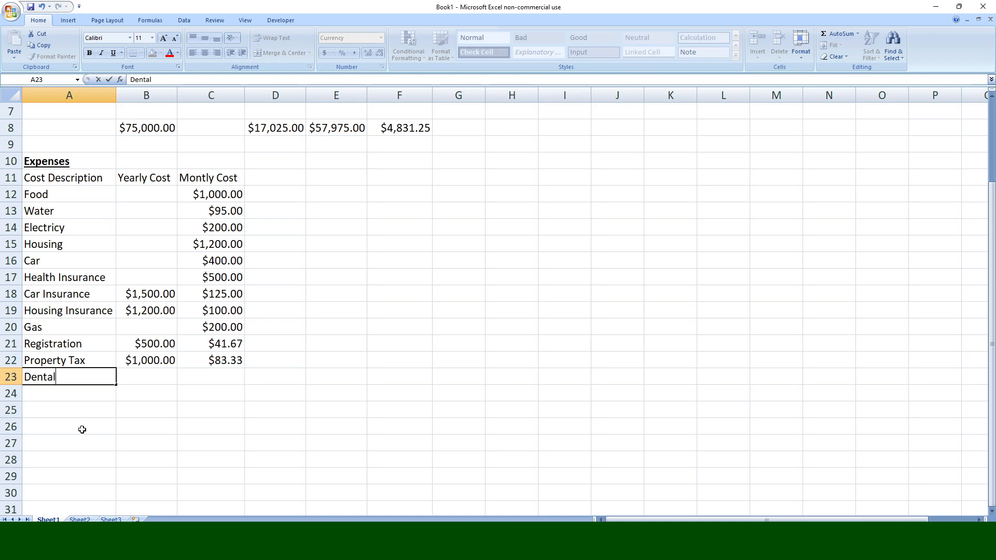
key(Tab)
key(Tab)
text(25)
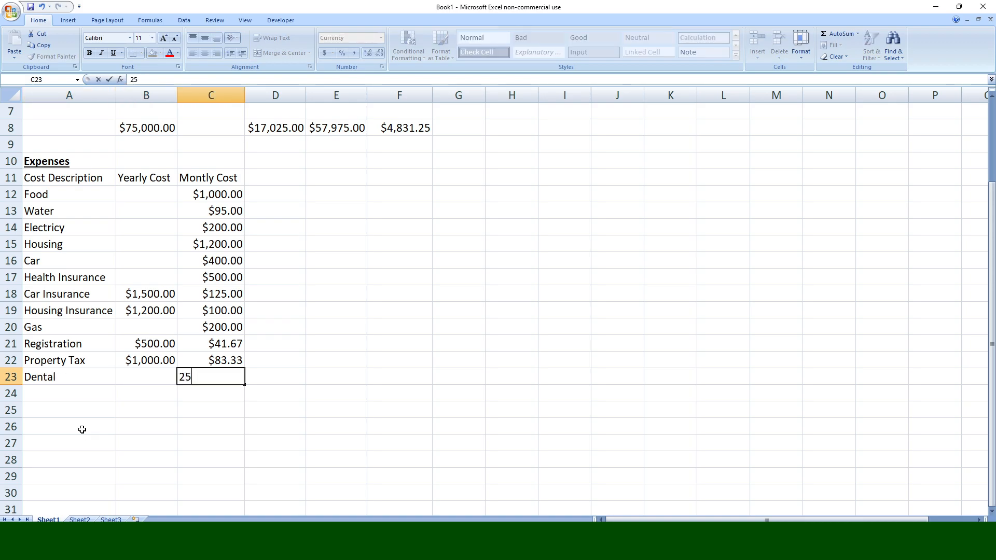
key(Return)
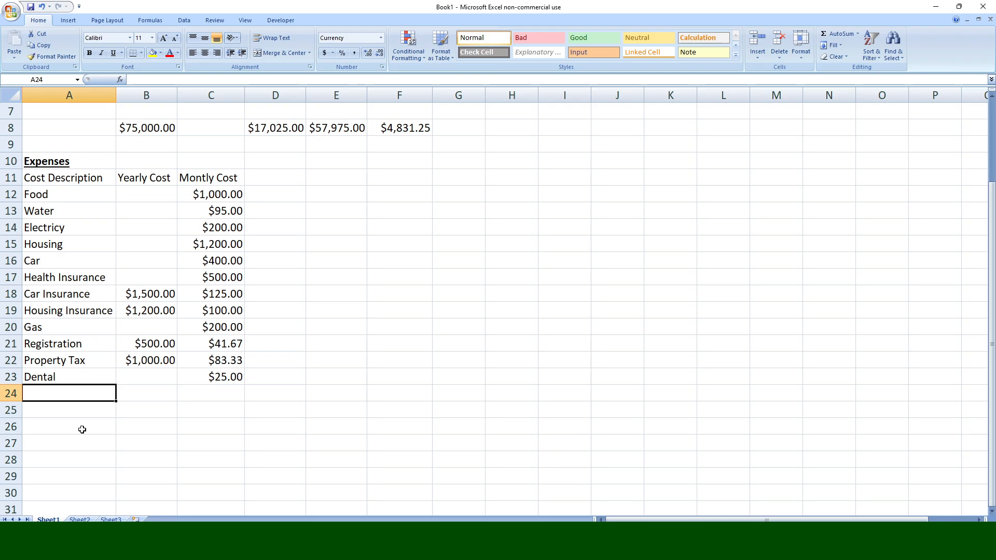
- Add the expense "Life Insurance" in A24 with a monthly cost of 100 in C24
text(Life)
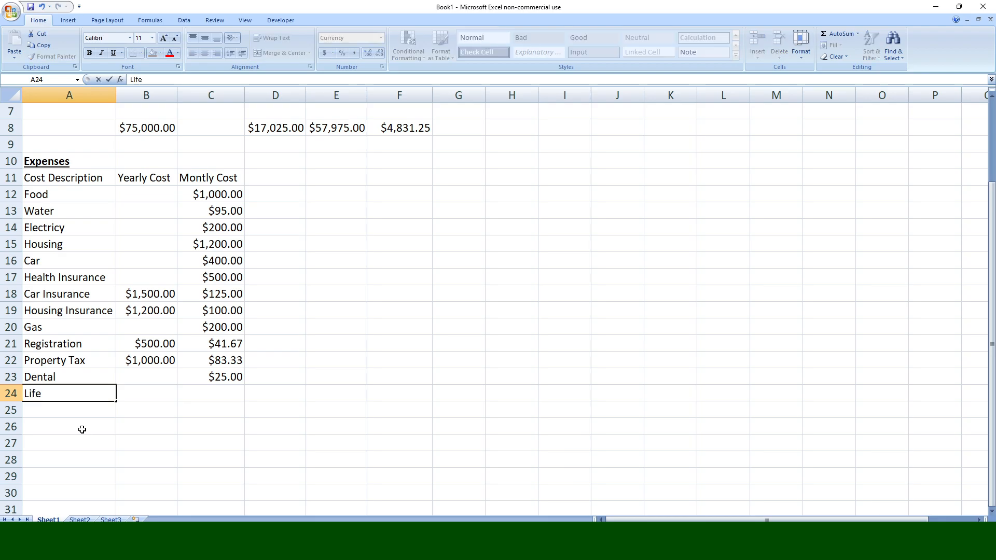
text( Insuranvc)
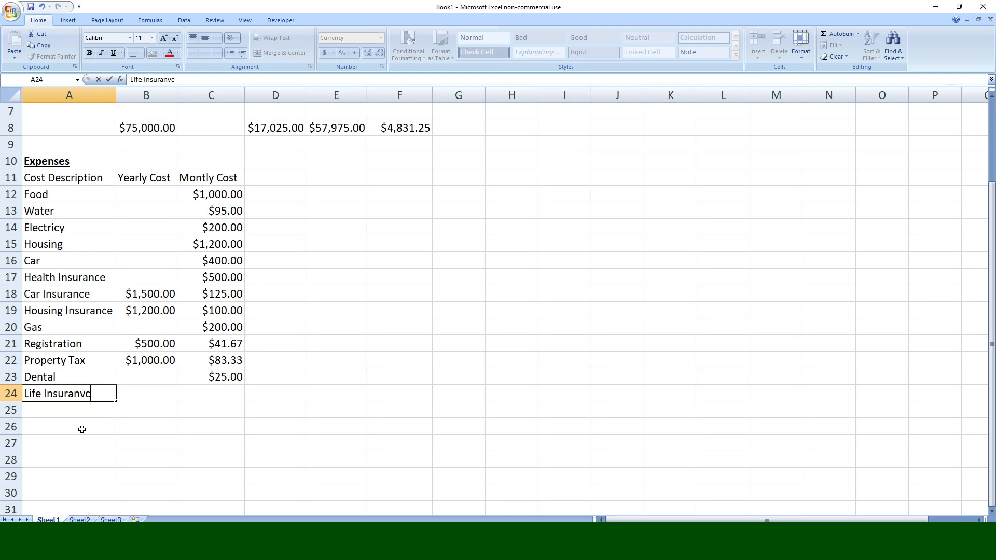
key(BackSpace)
key(BackSpace)
text(ce)
key(Tab)
key(Tab)
text(100)
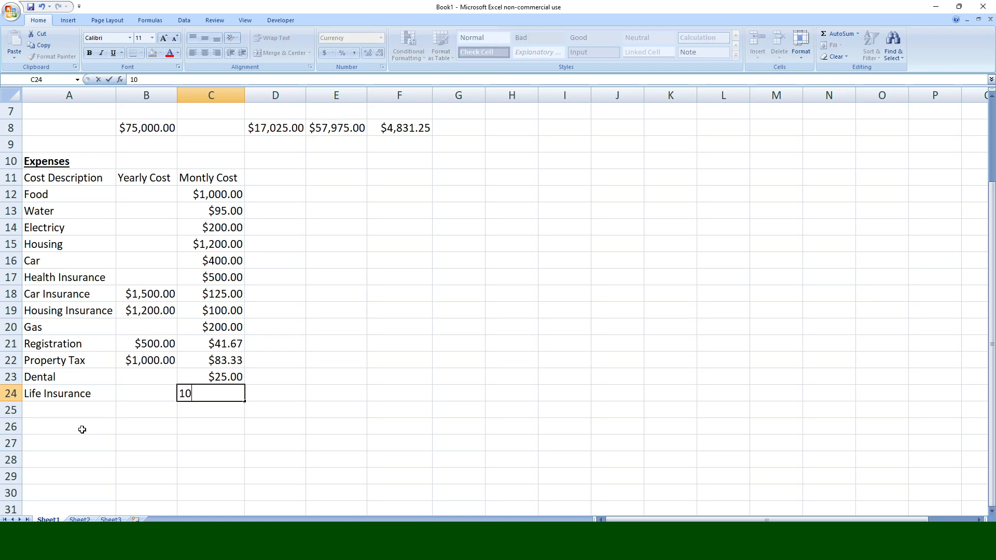
key(Return)
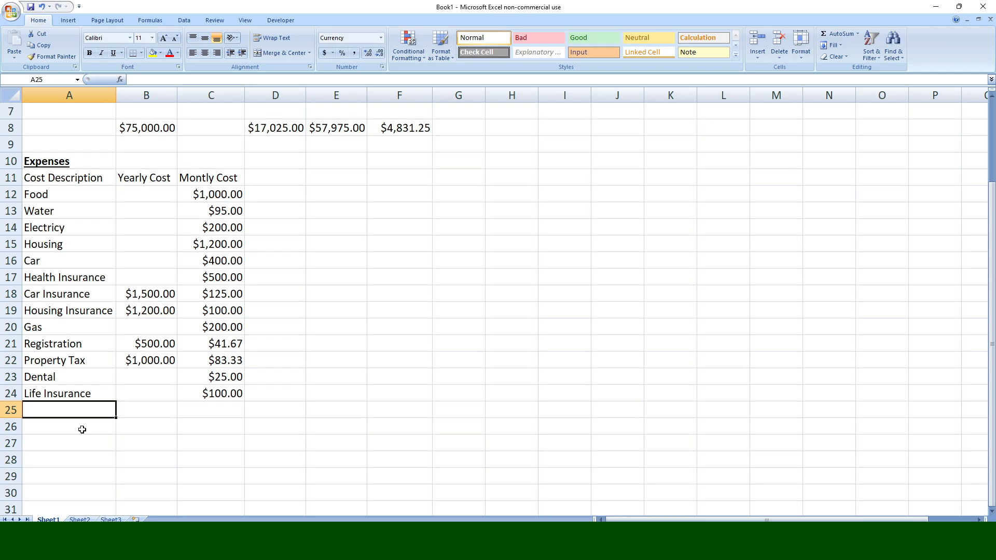
- Add the expense "Internet" in A25 with a monthly cost of 120 in C25
text(Internet)
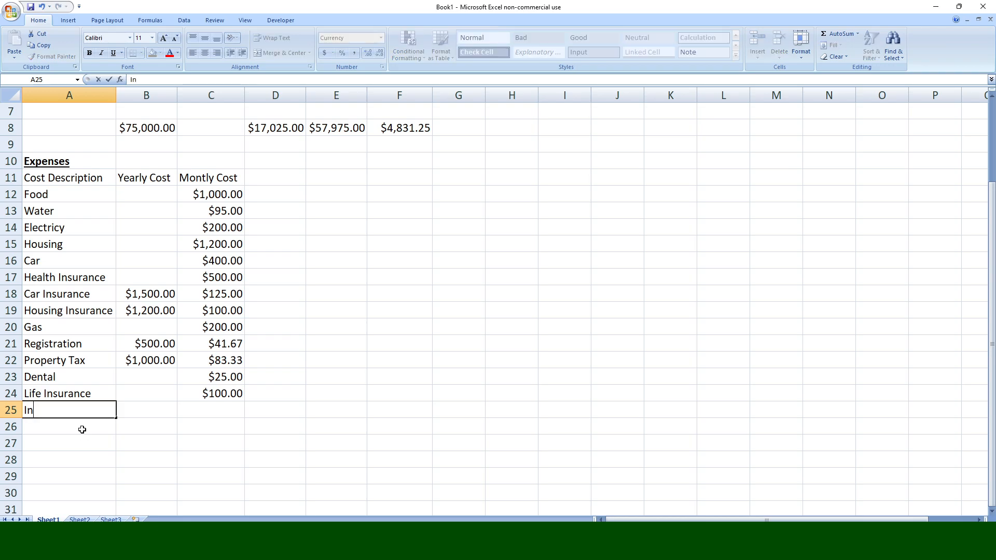
key(Tab)
key(Tab)
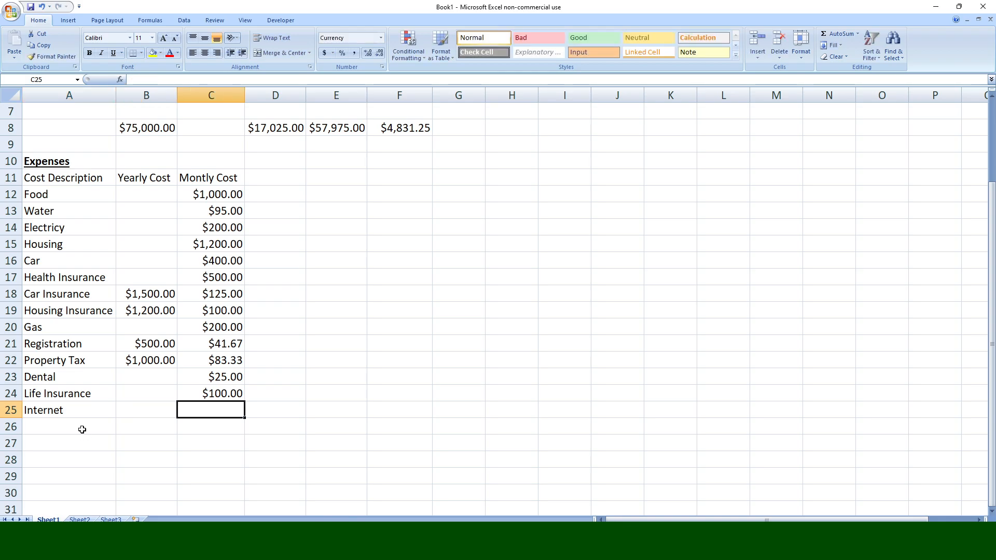
text(120)
key(Return)
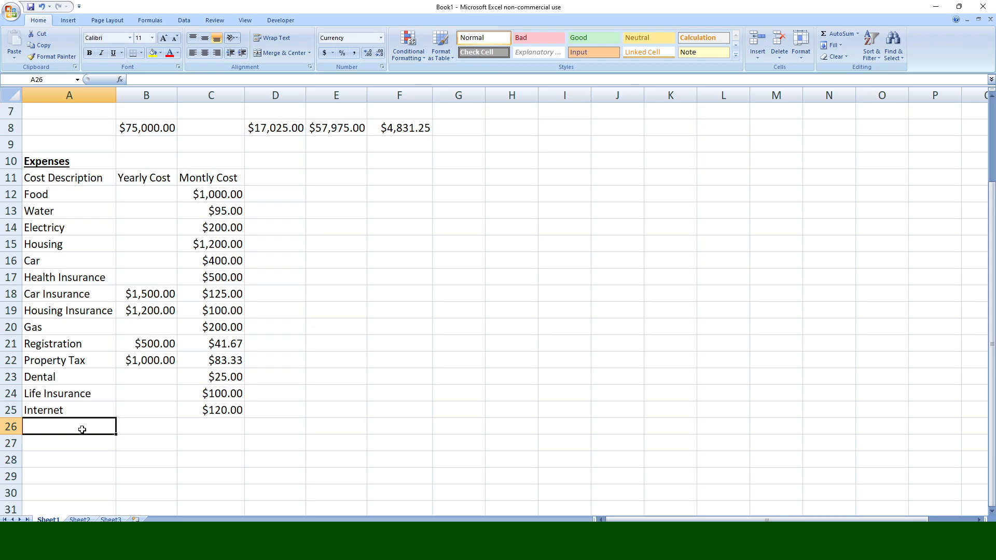
- Add the expense "Charity" in A26 with a monthly cost of 35 in C26
text(Charity)
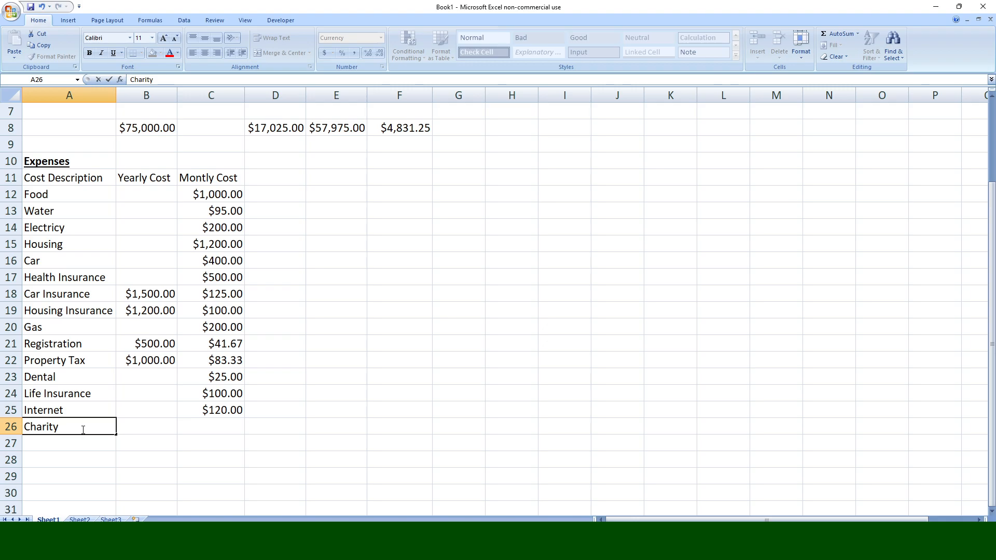
key(Tab)
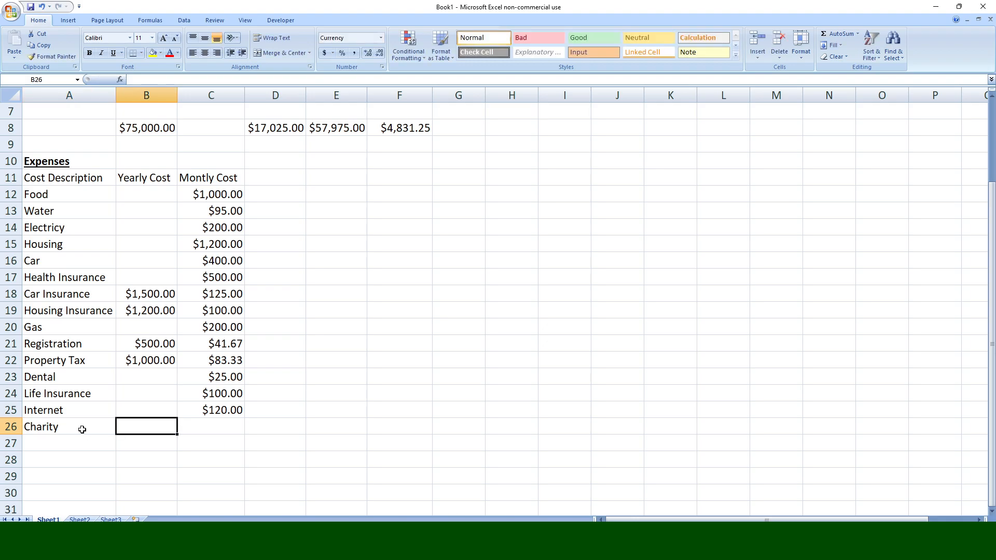
key(Tab)
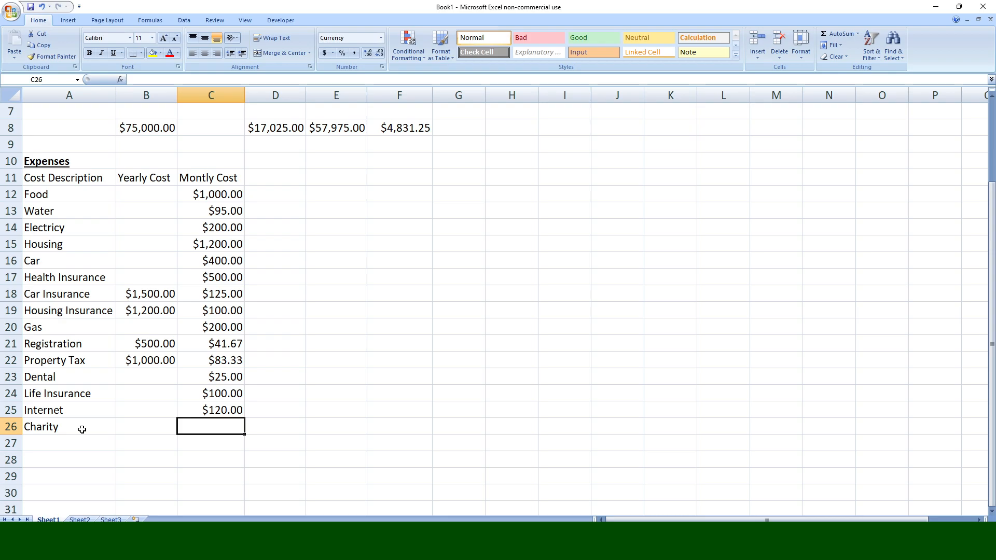
text(35)
key(Return)
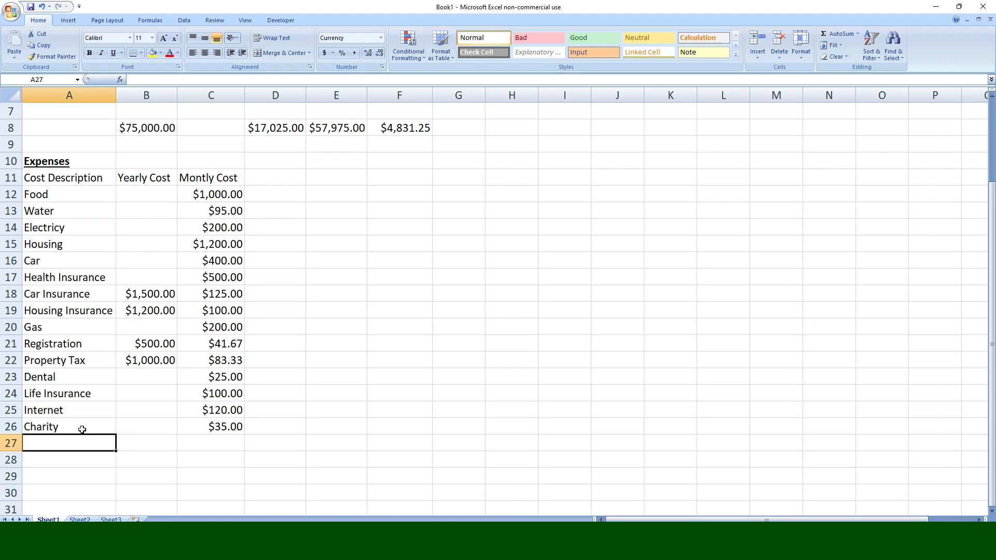
- Add the expense "Netflix" in A27 with a monthly cost of 15 in C27
text(Netflix)
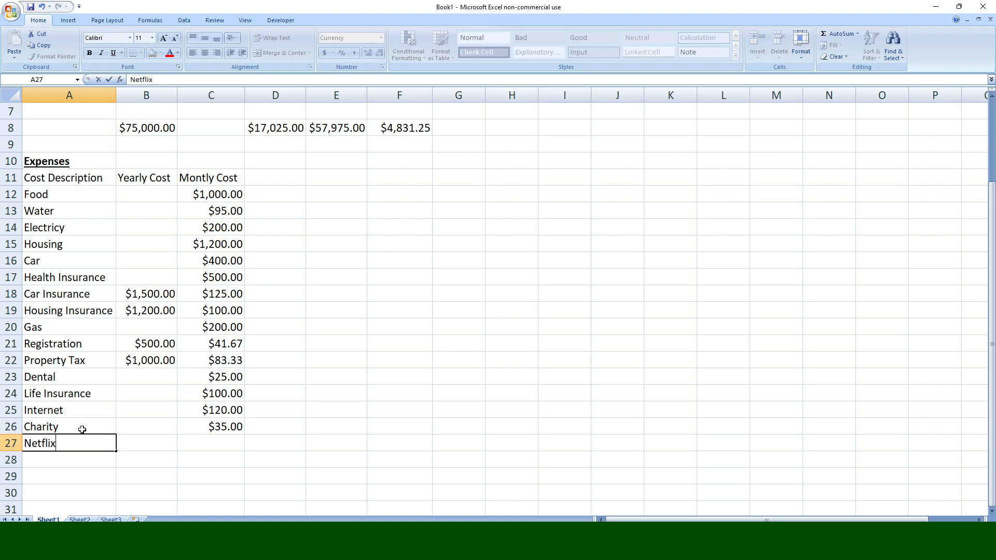
key(Tab)
key(Tab)
text(15)
key(Return)
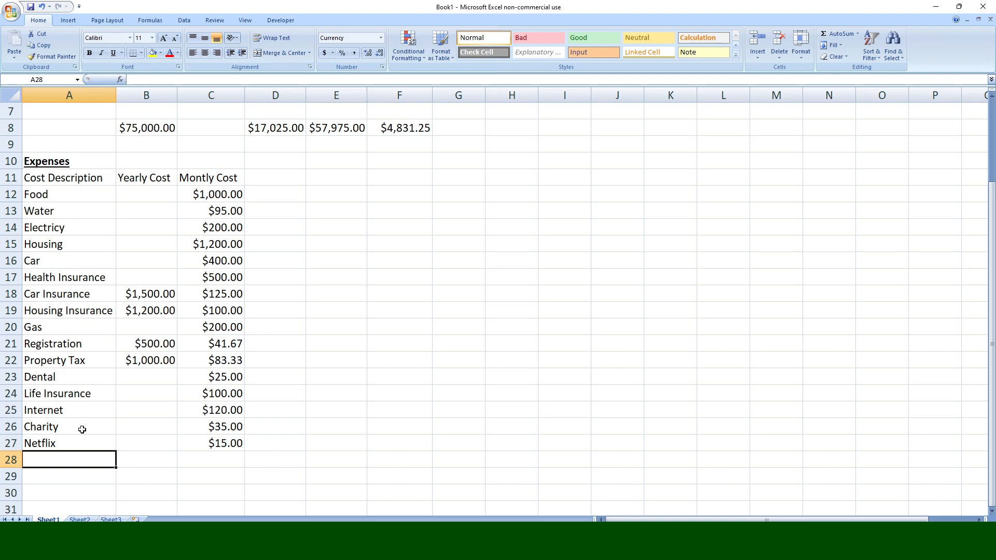
- Add the expense "Hulu" in A28 with a monthly cost of 10 in C28
text(Hulu)
key(Tab)
key(Tab)
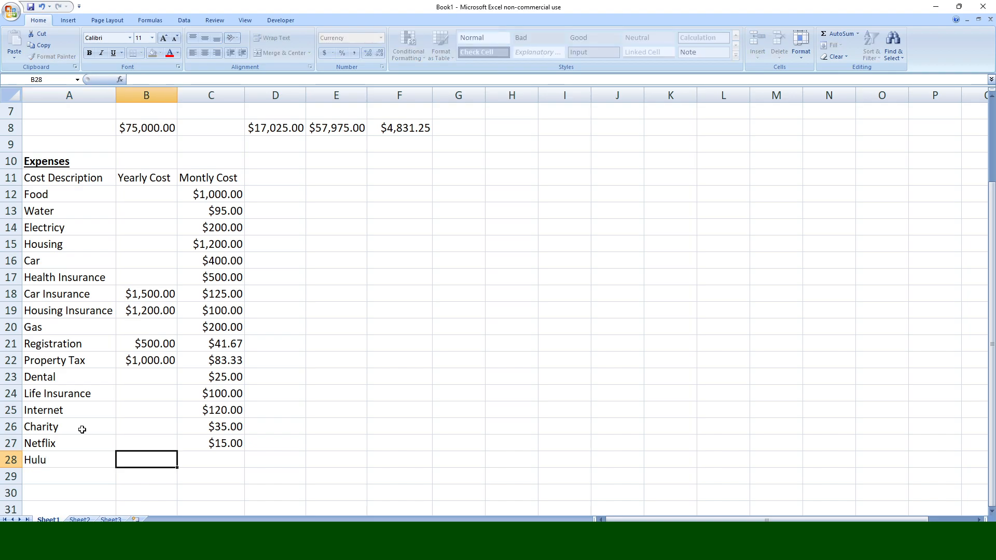
text(10)
key(Return)
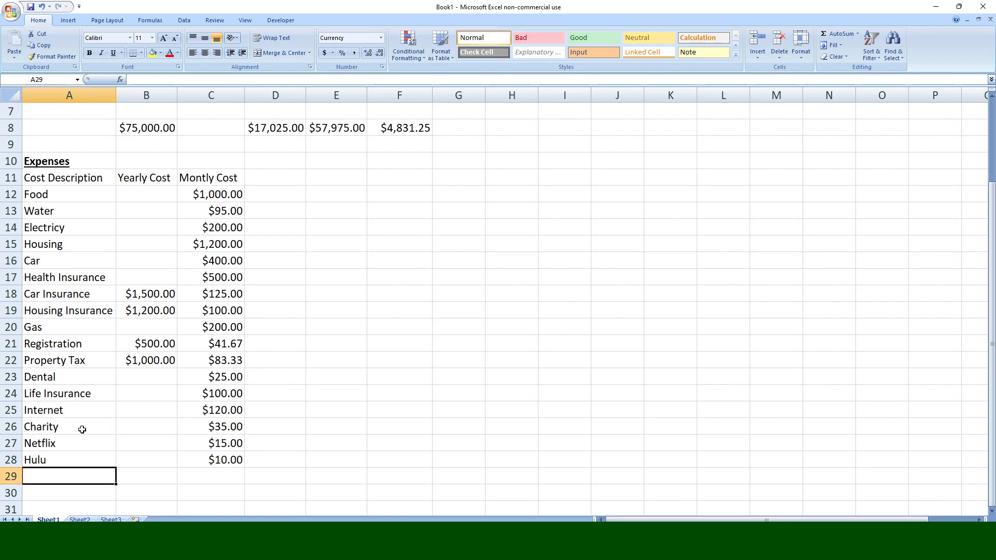
- Add the expense "Gym" in A29 with a monthly cost of 50 in C29
text(Gym)
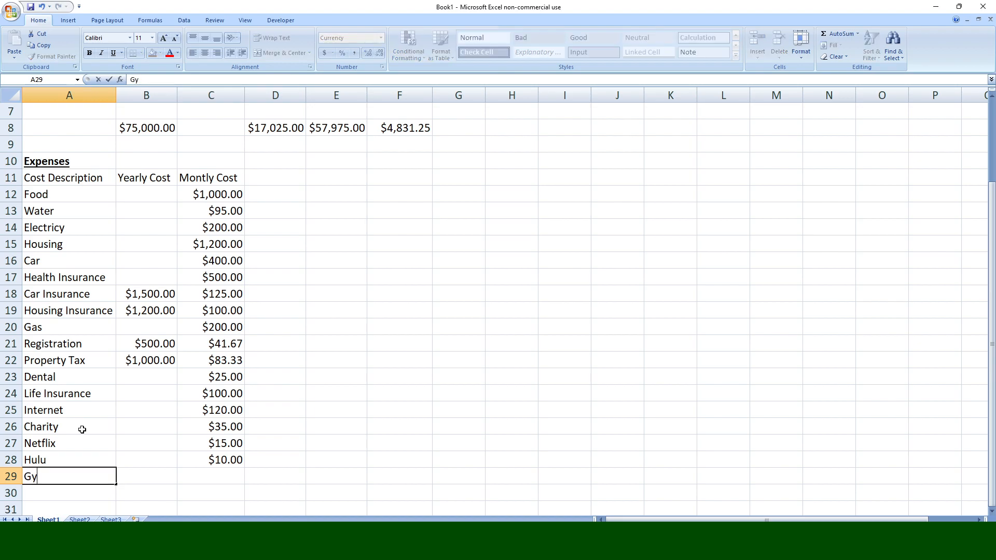
key(Tab)
key(Tab)
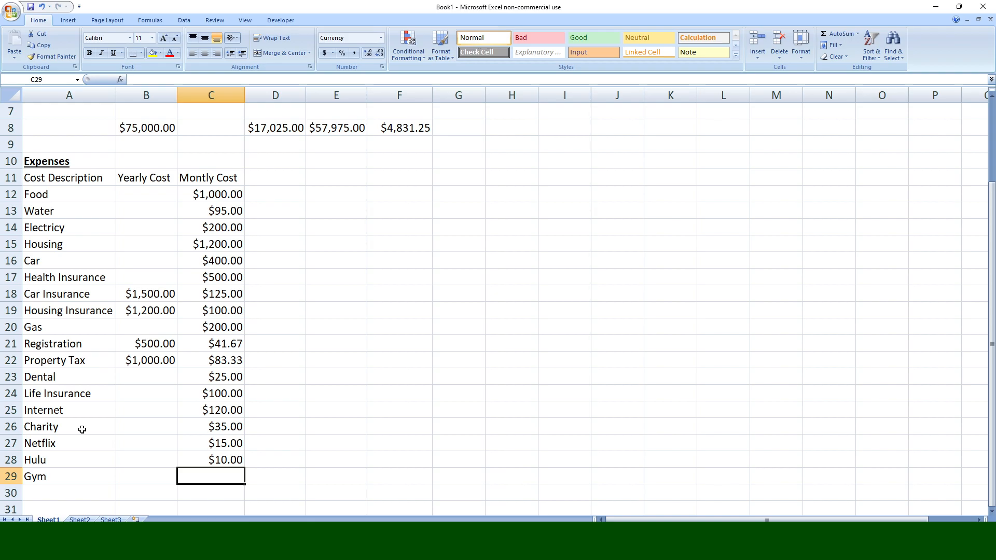
text(50)
key(Return)
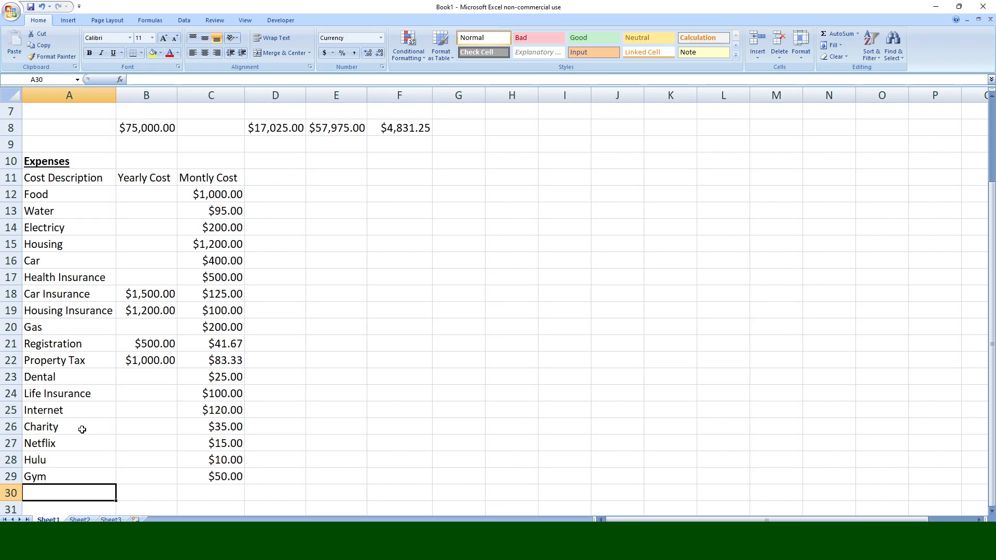
- Add the label "Total Expenses" in A32 below the expense list
scroll(82, 429, down, 1)
scroll(130, 471, down, 1)
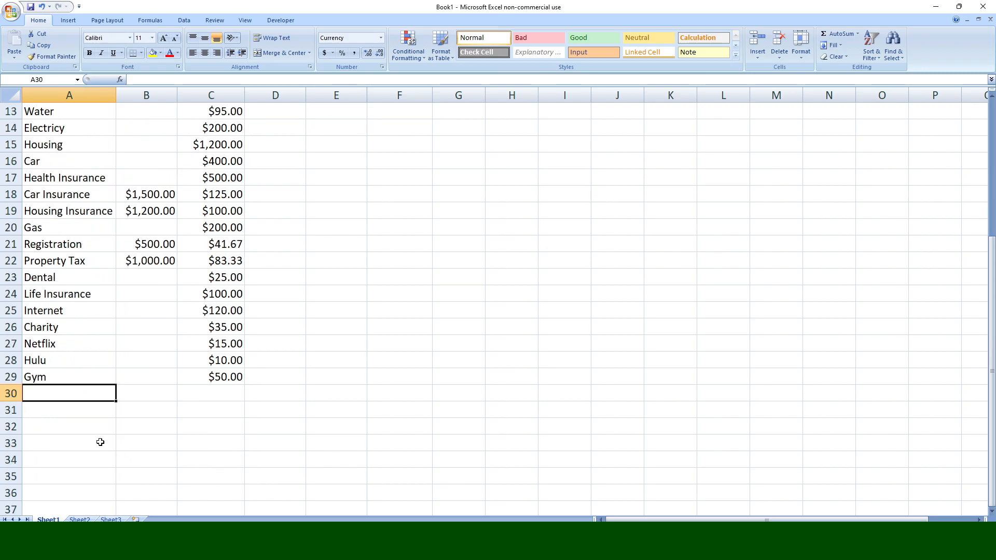
click(96, 427)
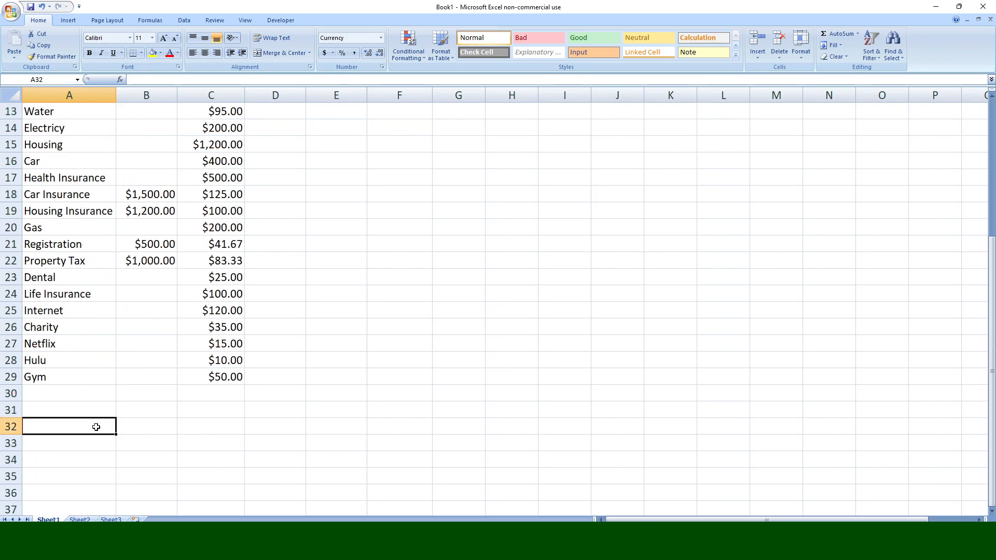
text(Total Expenses)
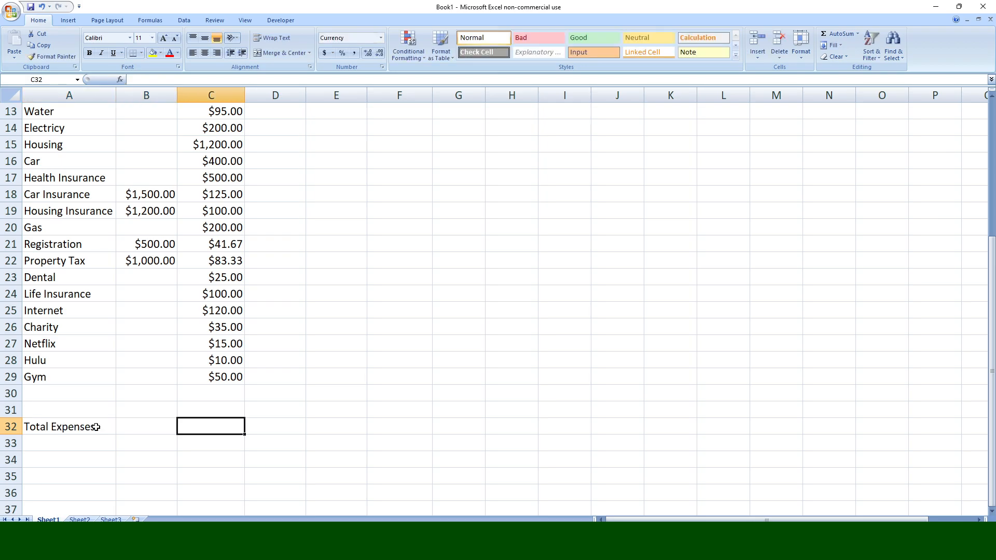
- Total the monthly expenses in C32 with a SUM formula over C12:C30
text(=)
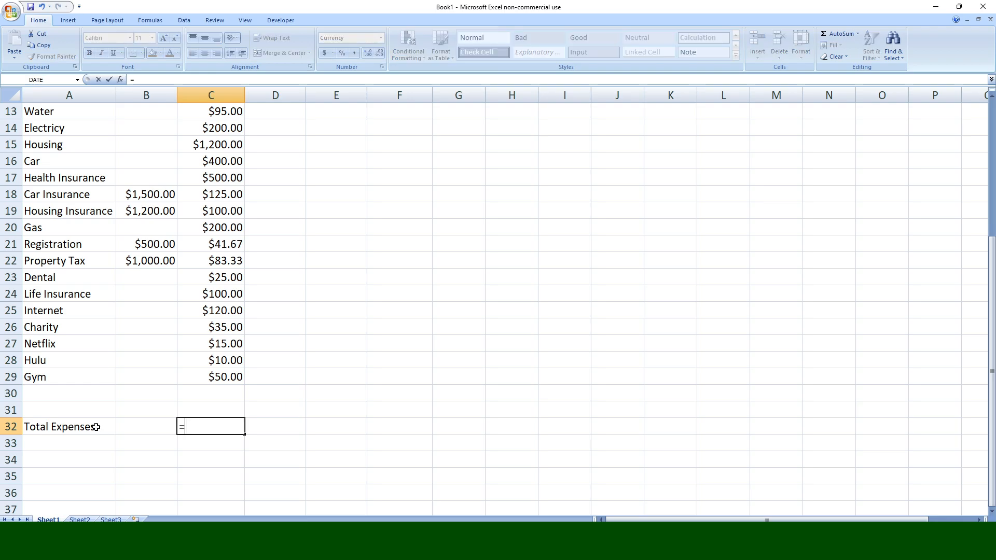
text(su)
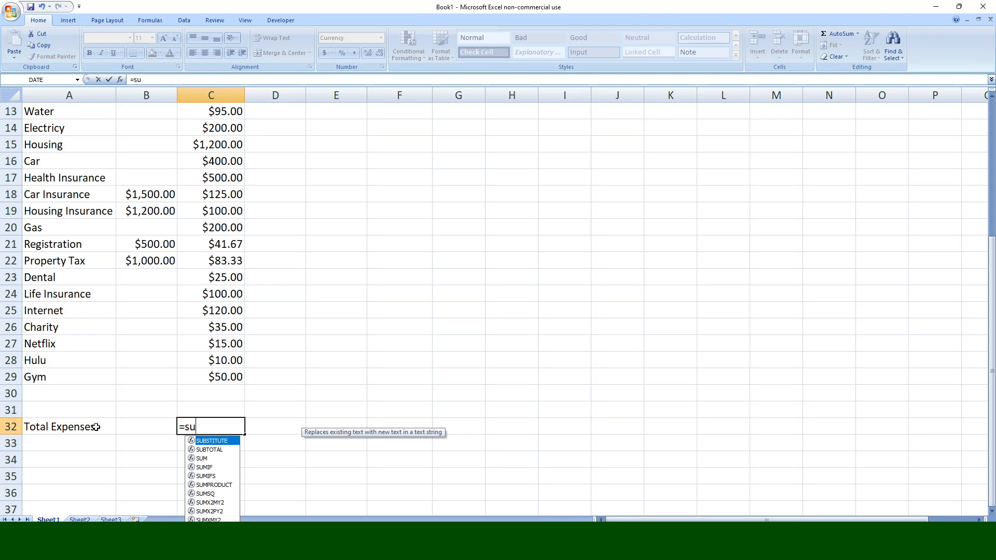
click(207, 460)
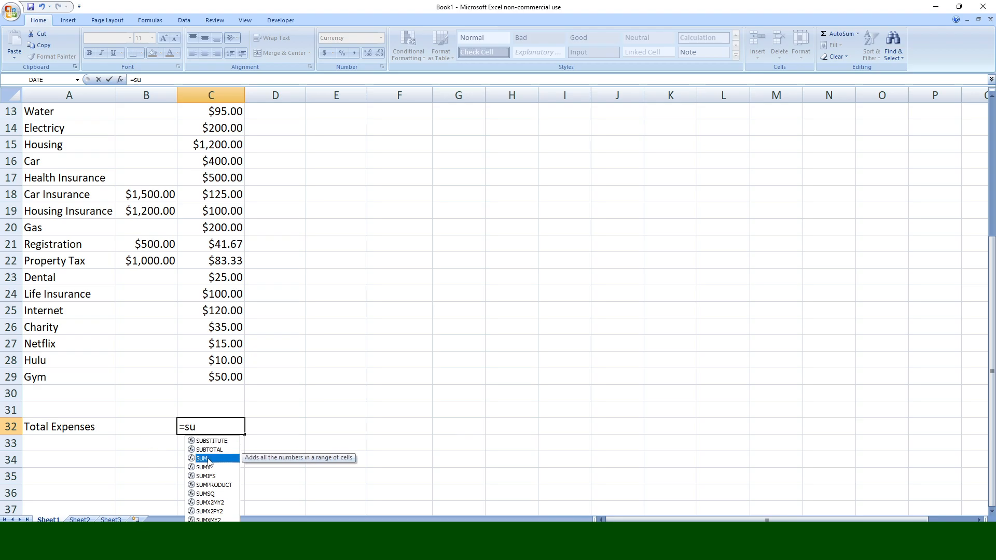
double_click(208, 459)
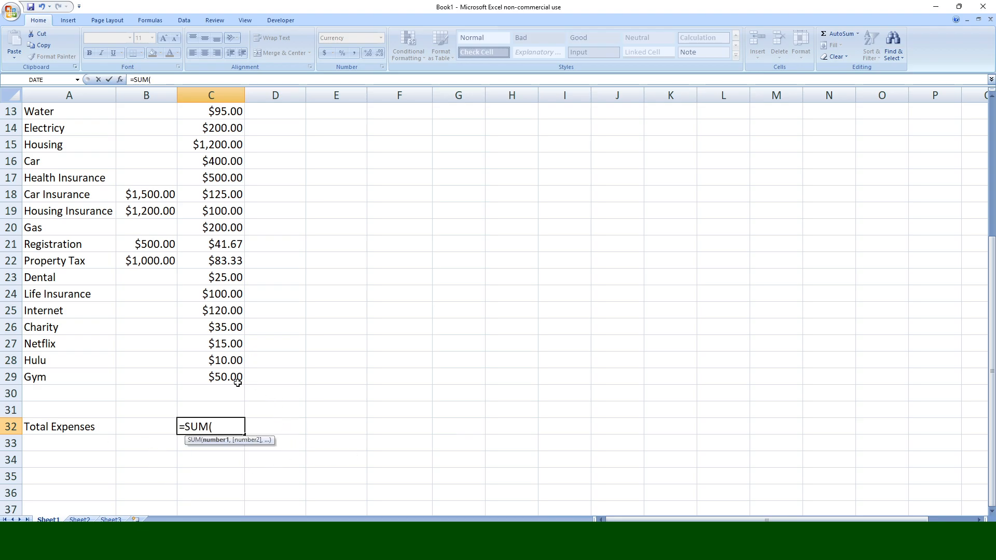
drag(208, 392, 223, 150)
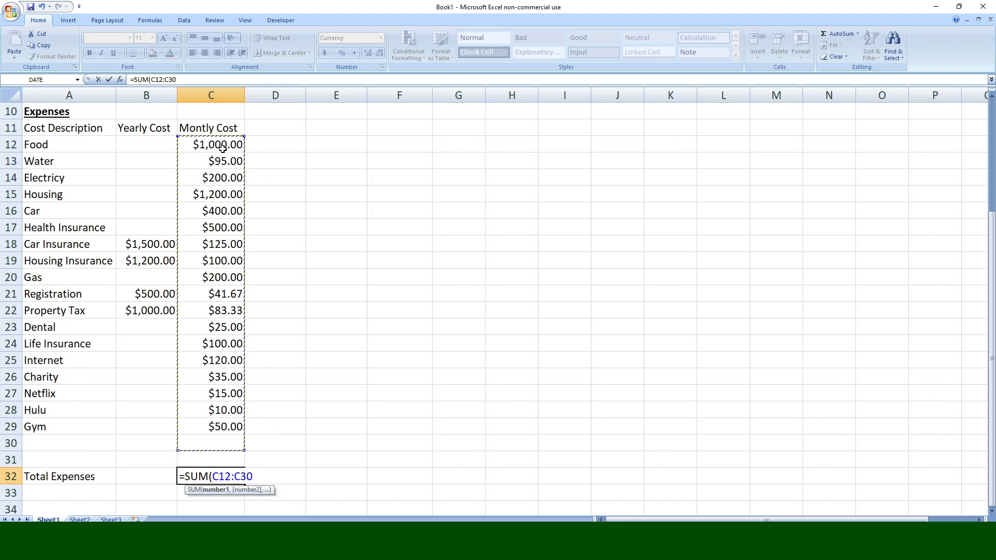
key(Return)
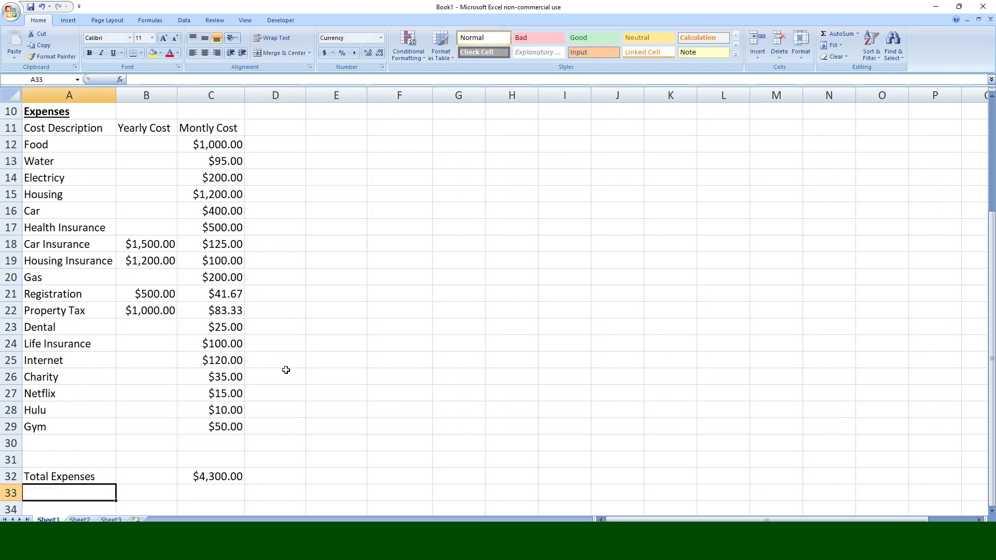
- Add the label "Money left" in A35 below the total expenses
scroll(283, 395, down, 1)
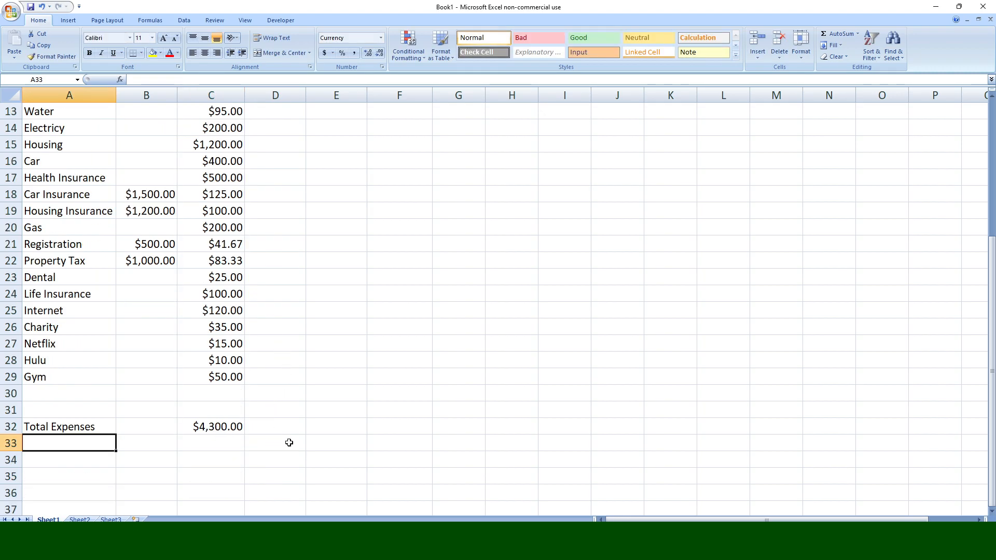
scroll(288, 442, down, 3)
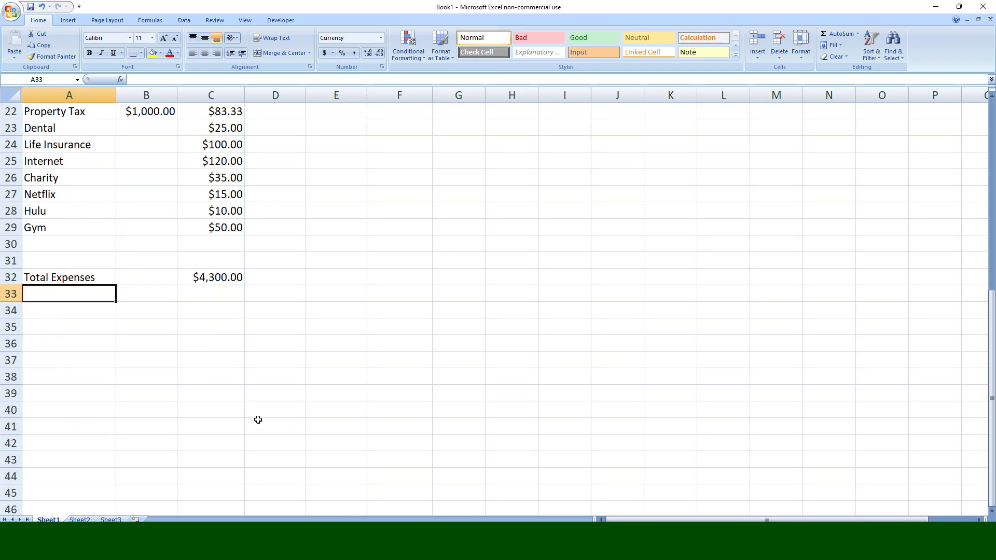
click(65, 332)
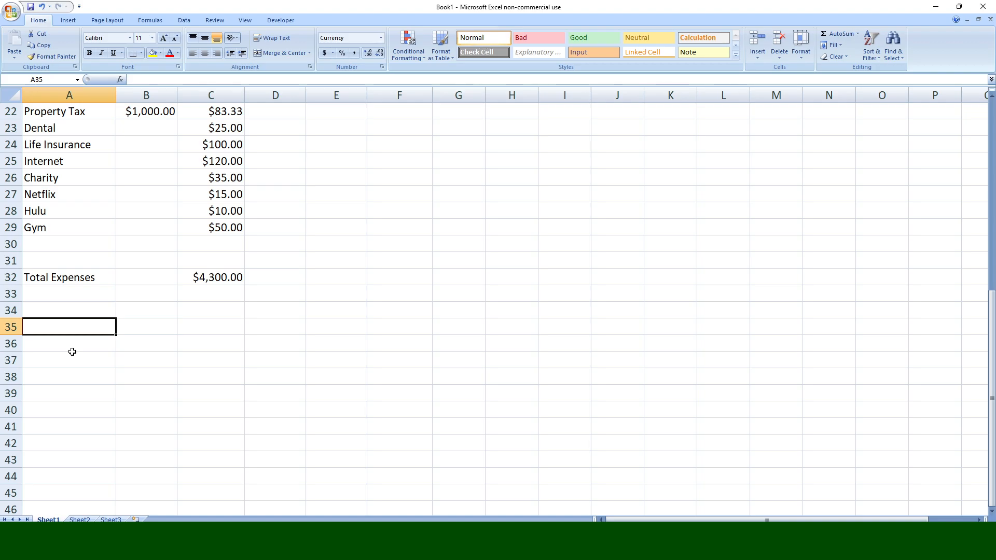
text(Money )
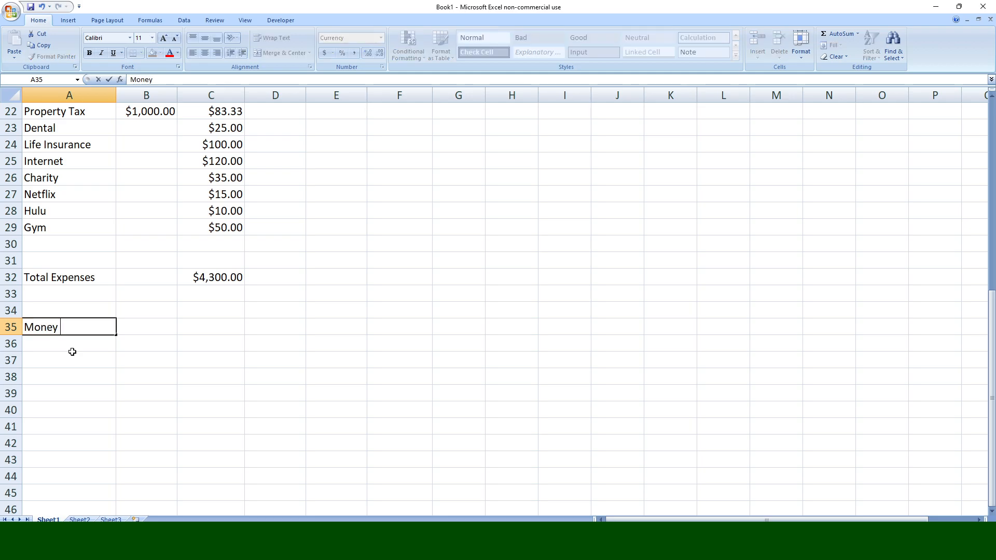
text(left)
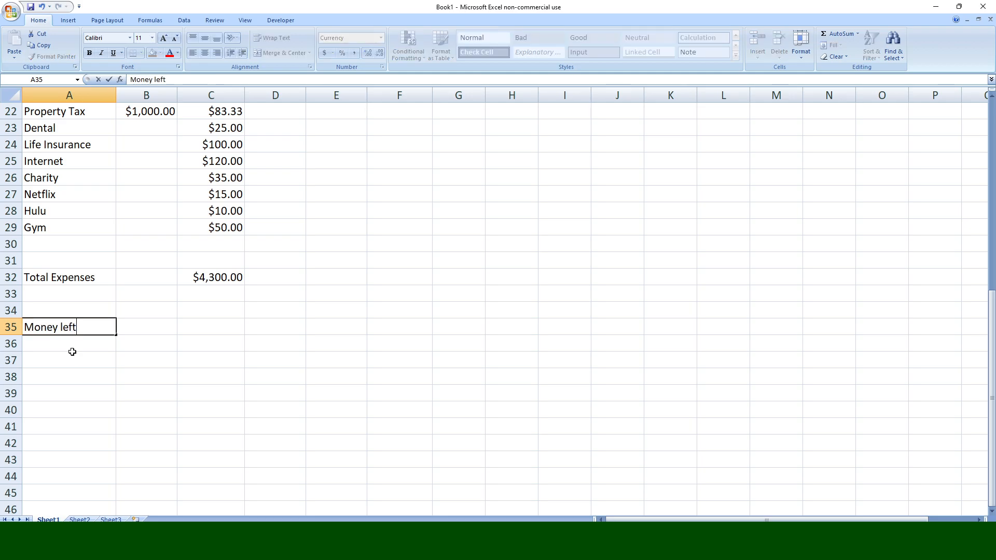
key(Return)
- Calculate the money left in C35 by subtracting total expenses from net income with the formula =F8-C32
click(188, 330)
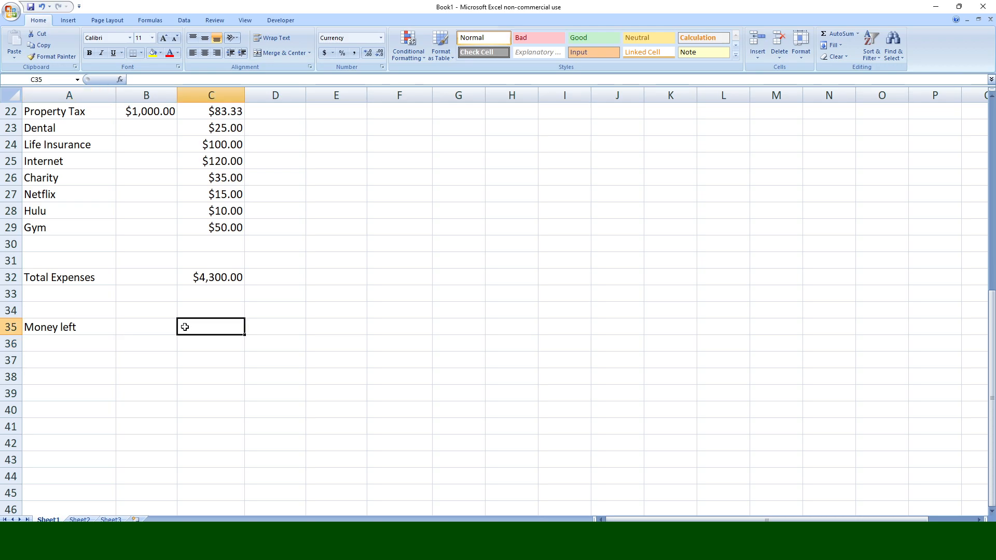
text(=)
scroll(301, 329, up, 6)
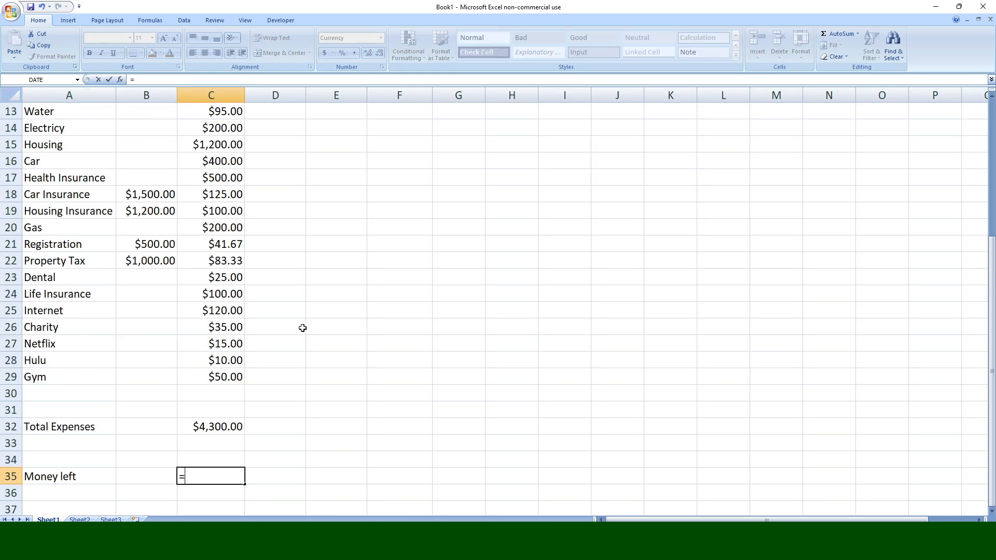
scroll(315, 319, up, 1)
click(401, 228)
scroll(345, 320, down, 5)
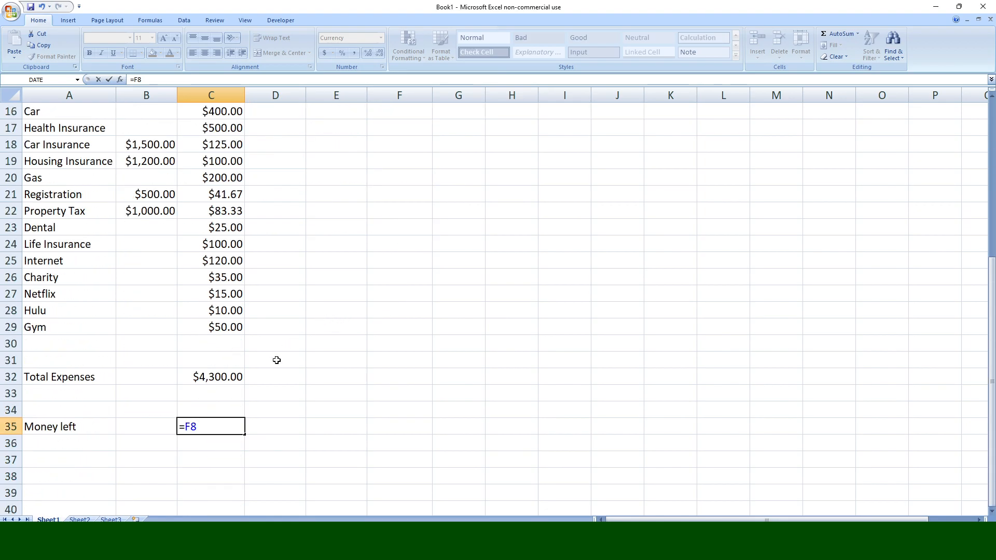
text(-)
click(227, 376)
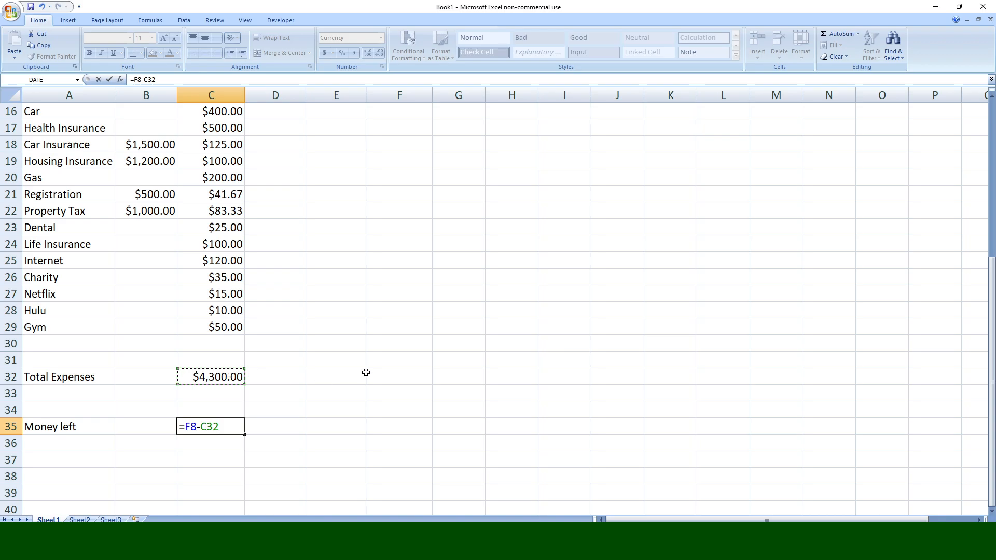
key(Return)
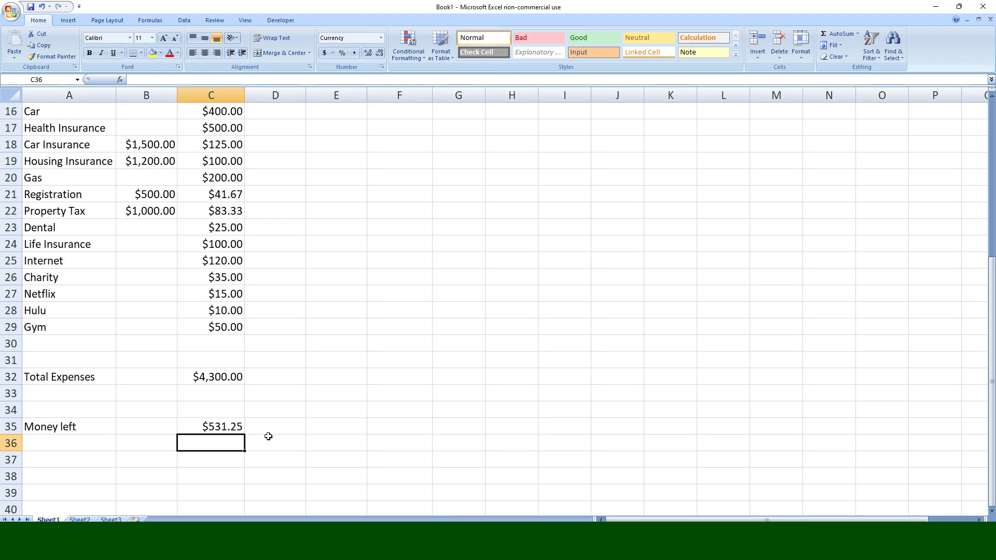
- Insert two blank rows at row 30, between the Gym expense and Total Expenses
right_click(10, 343)
click(47, 398)
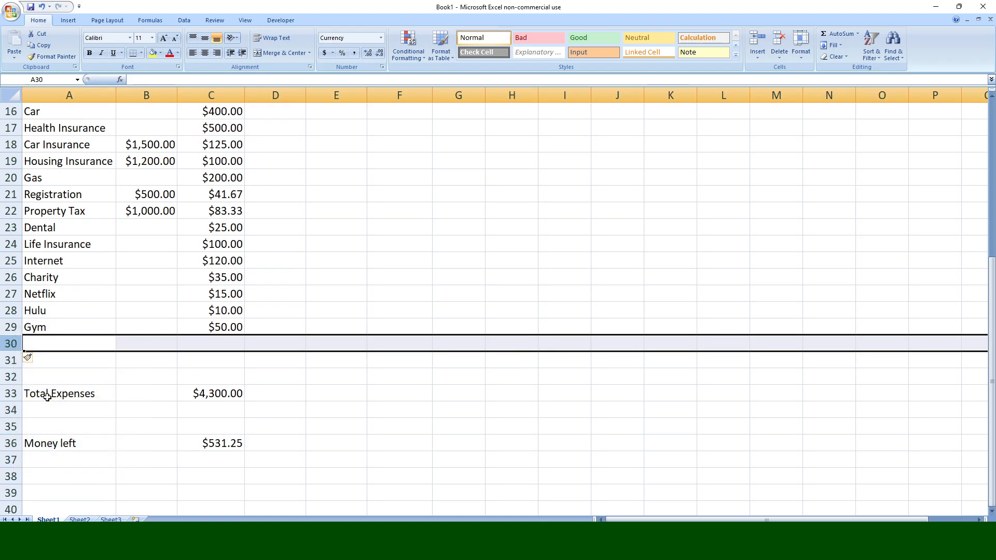
right_click(12, 346)
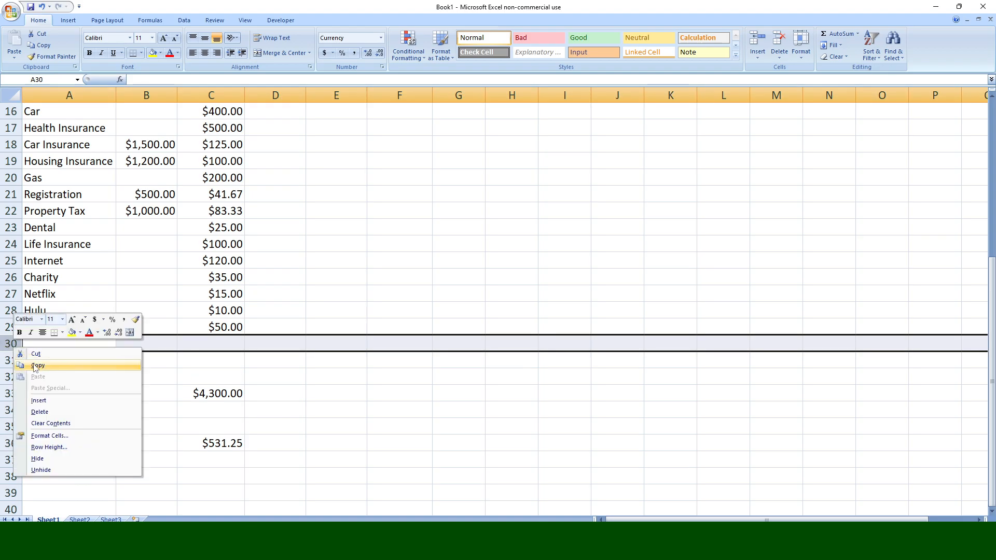
click(38, 401)
- Check which range the Total Expenses formula in C34 covers, leaving the formula as it is
click(207, 412)
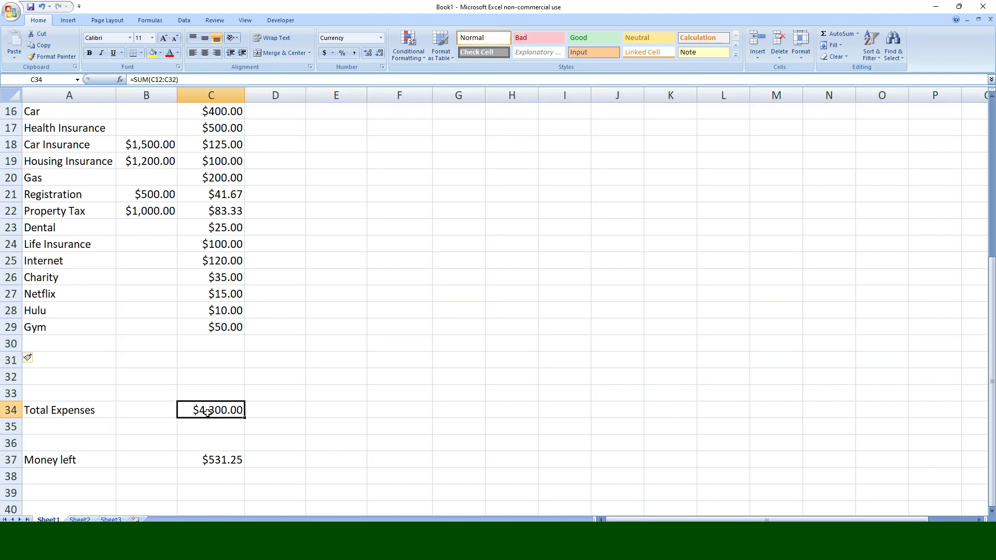
double_click(207, 412)
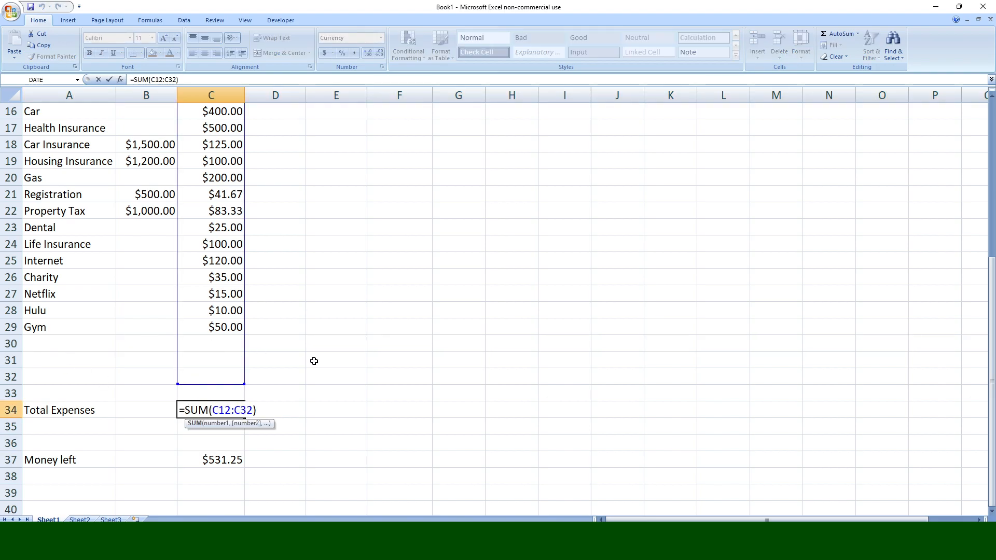
key(Escape)
- Add the expense "Student Loans" in A30 with a monthly cost of 600 in C30
click(92, 345)
text(S)
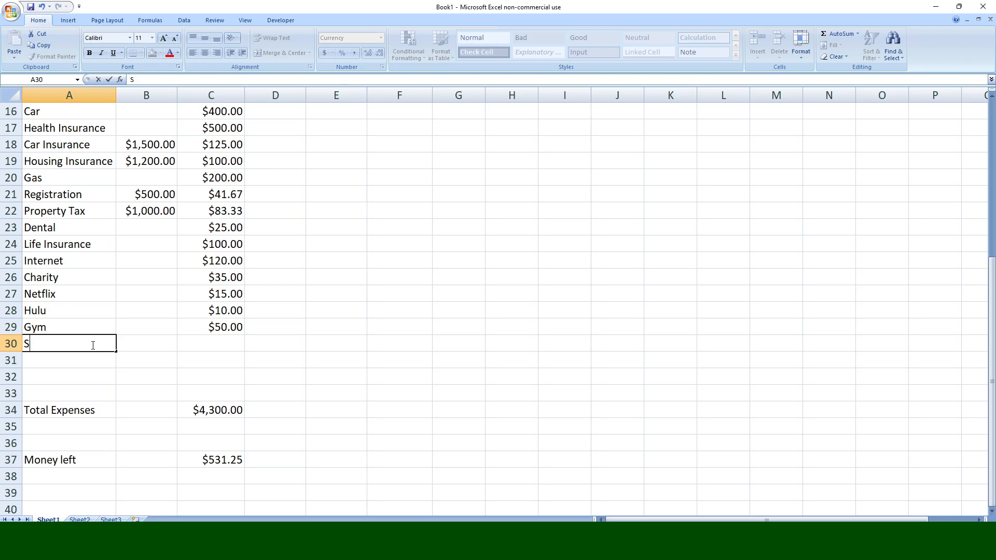
text(tudent Loans)
key(Tab)
key(Tab)
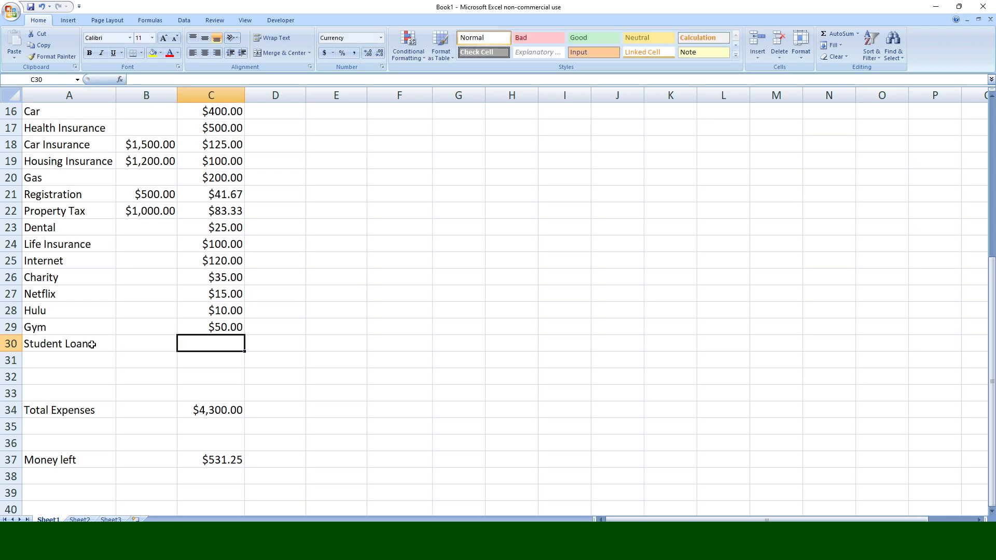
text(600)
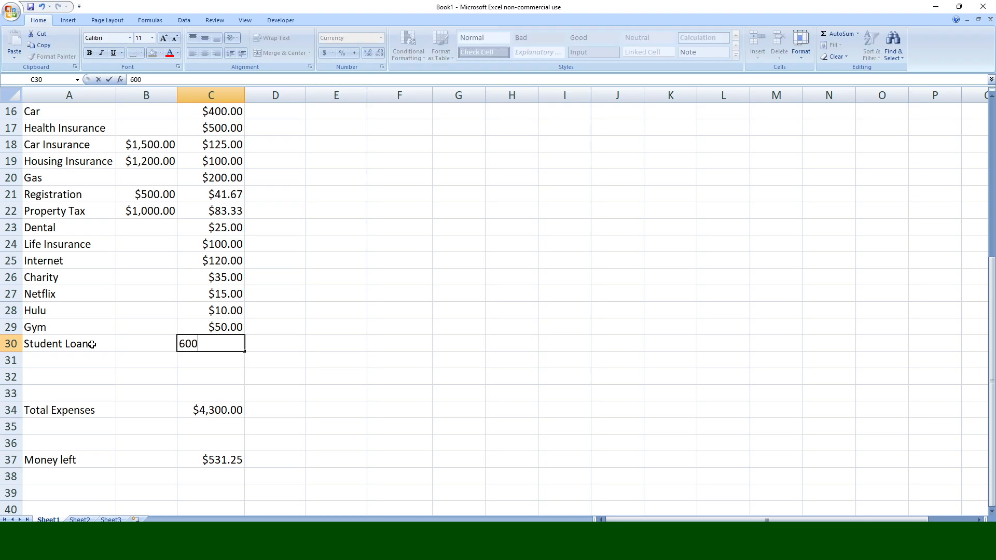
key(Return)
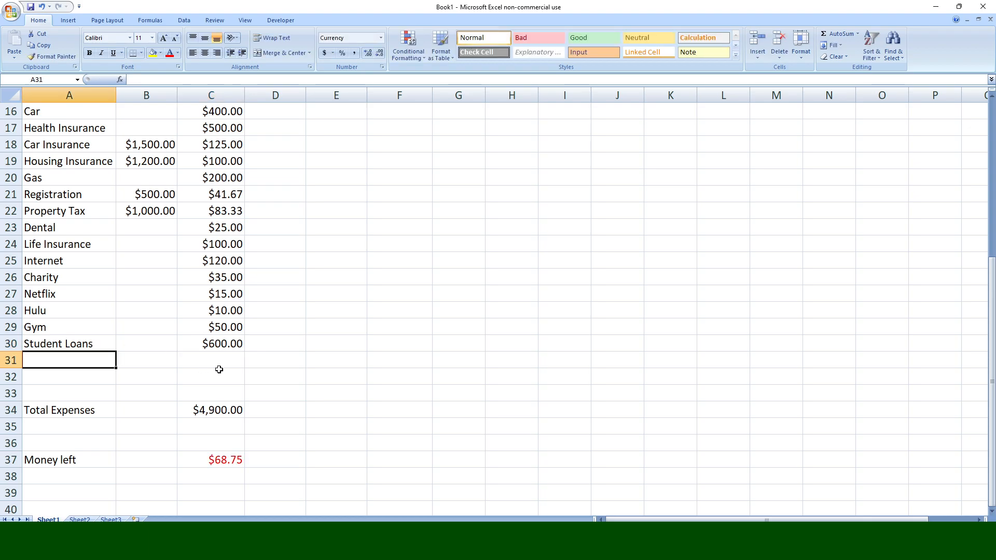
- Examine the Money left amount and its formula in C37
click(253, 460)
click(223, 477)
click(220, 463)
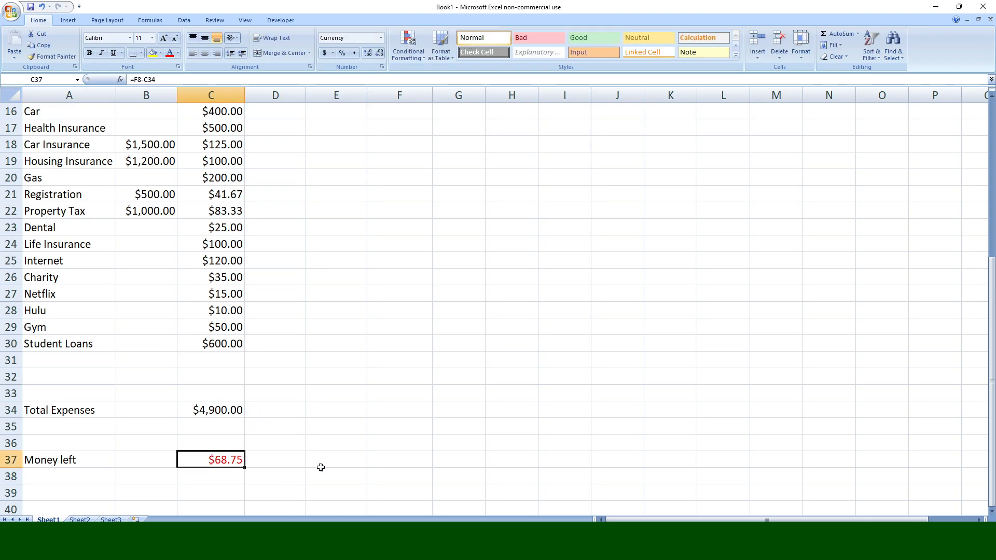
scroll(263, 484, down, 1)
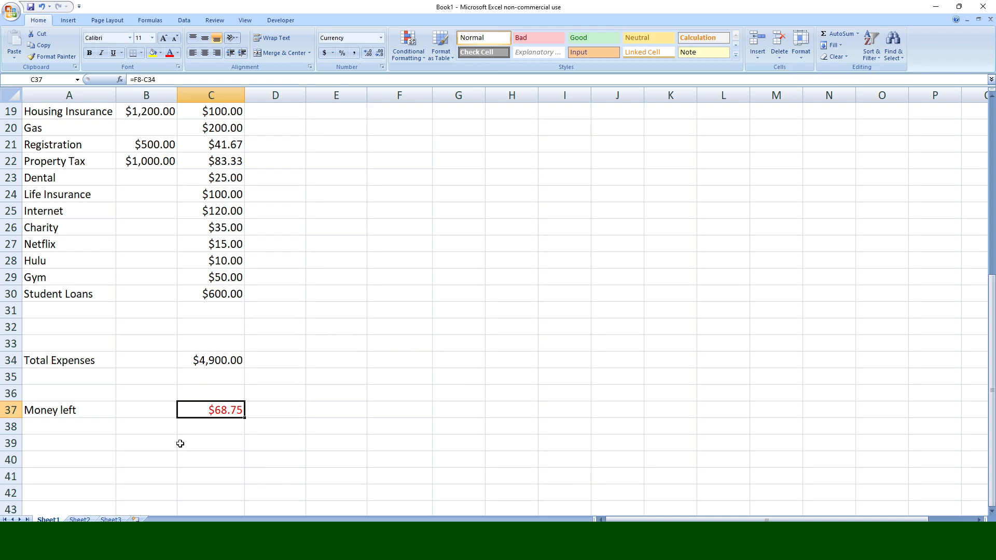
scroll(174, 413, up, 1)
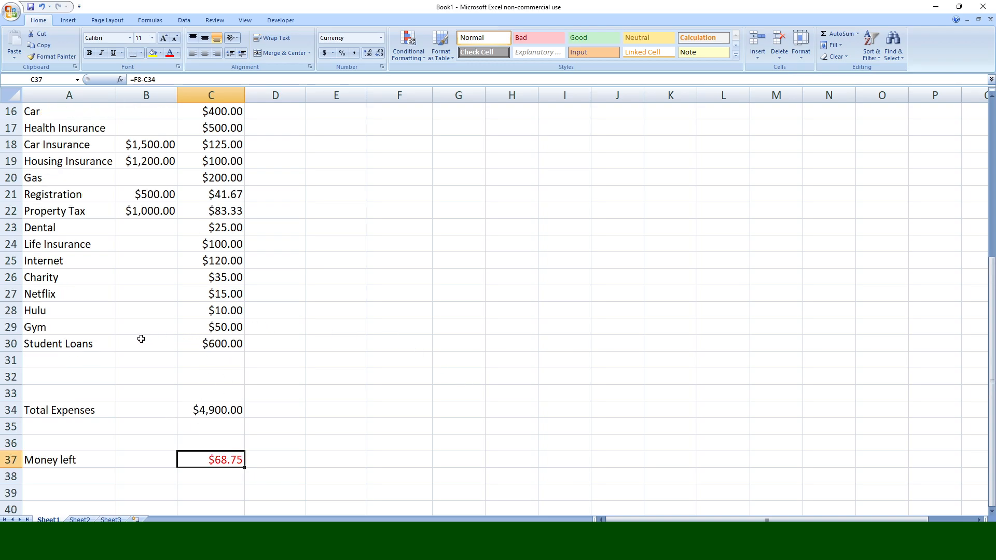
- Set the monthly Gym cost in C29 to 10
click(204, 333)
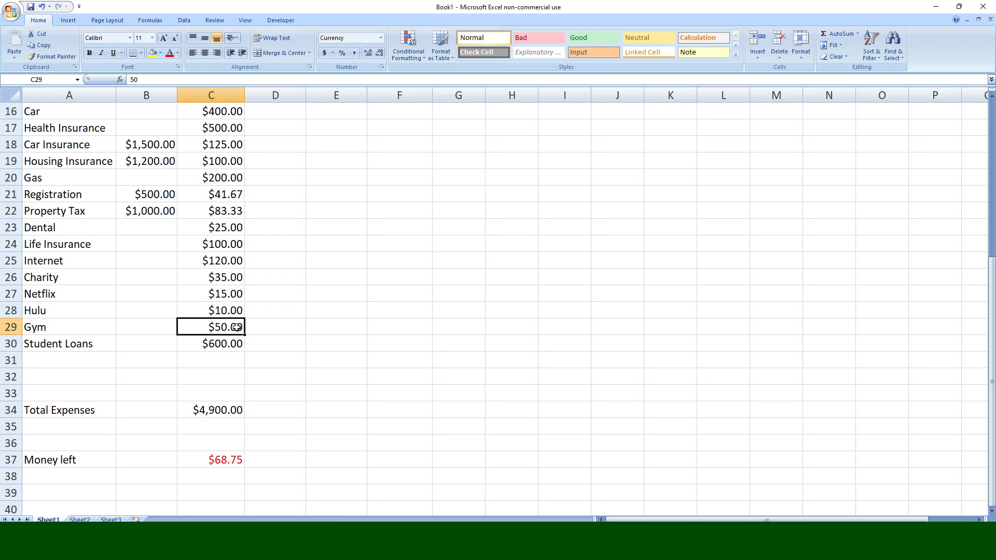
text(10)
click(285, 315)
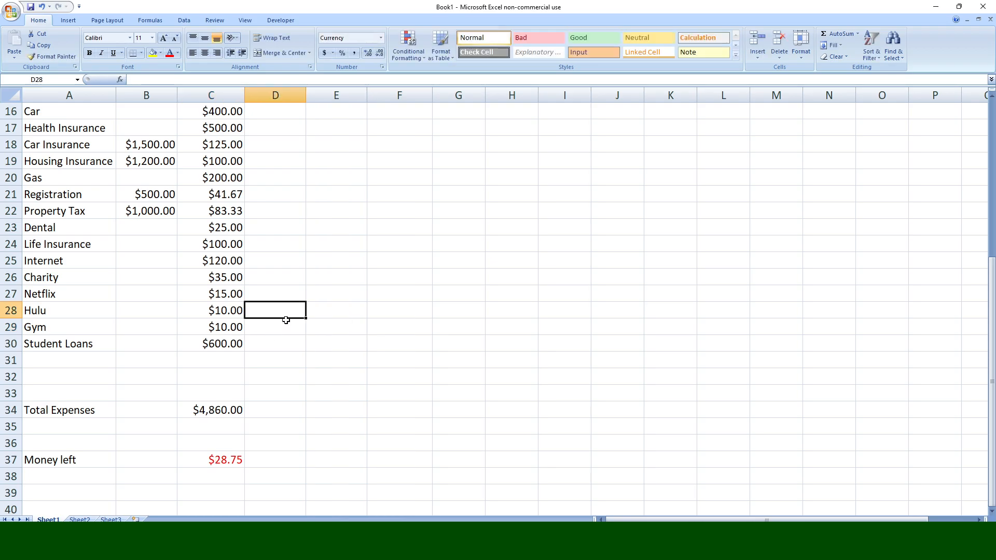
click(229, 328)
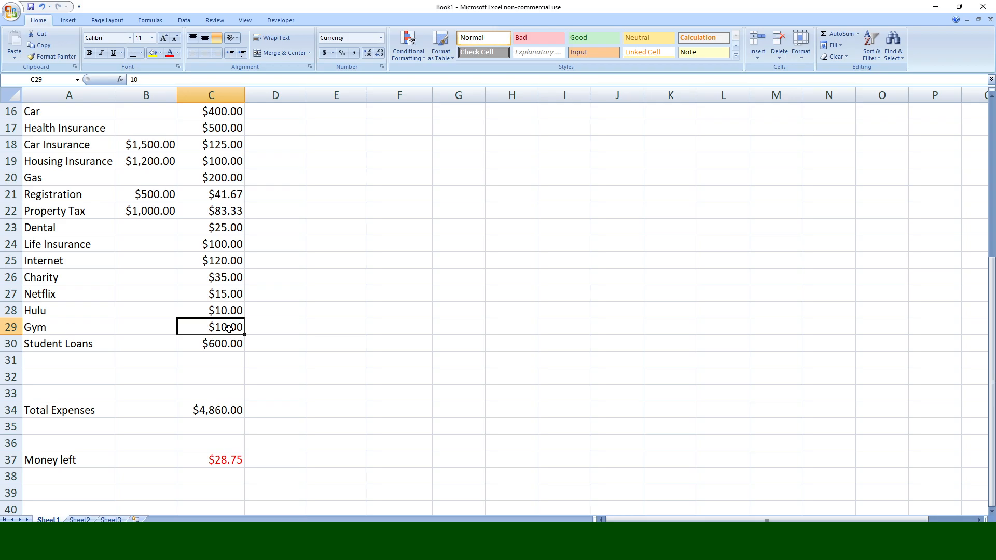
- Delete the entire Netflix and Hulu rows from the expense list
scroll(243, 332, up, 1)
scroll(254, 347, down, 1)
right_click(15, 294)
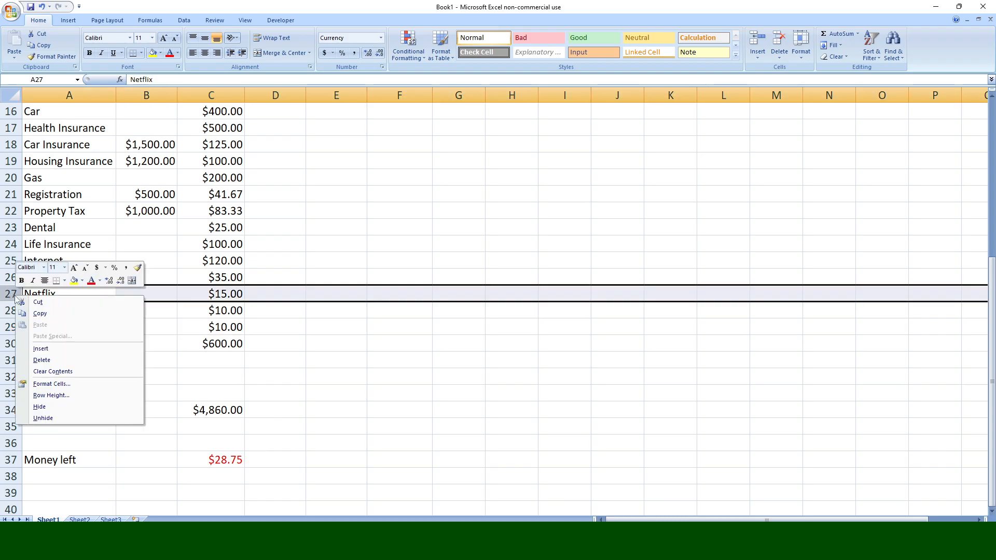
click(58, 358)
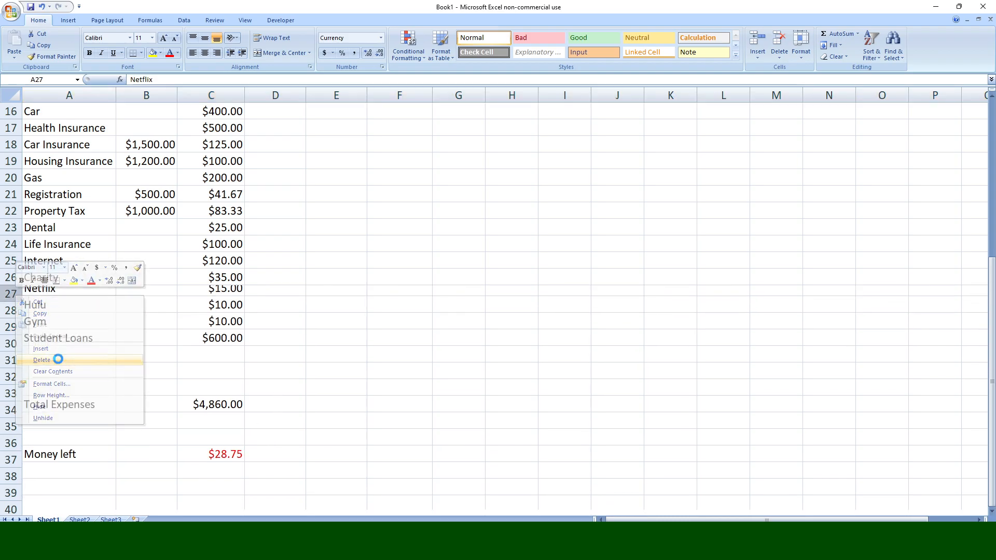
click(86, 298)
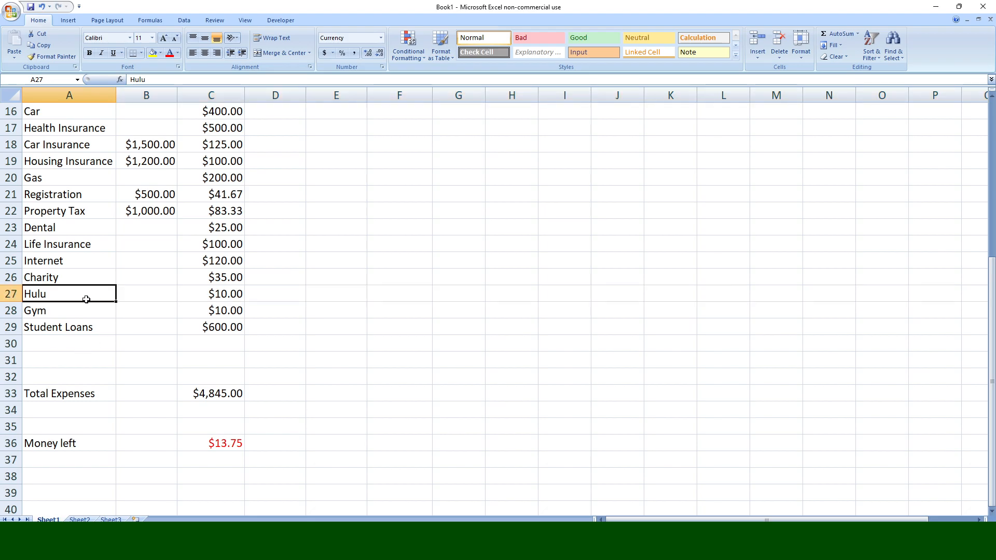
right_click(14, 294)
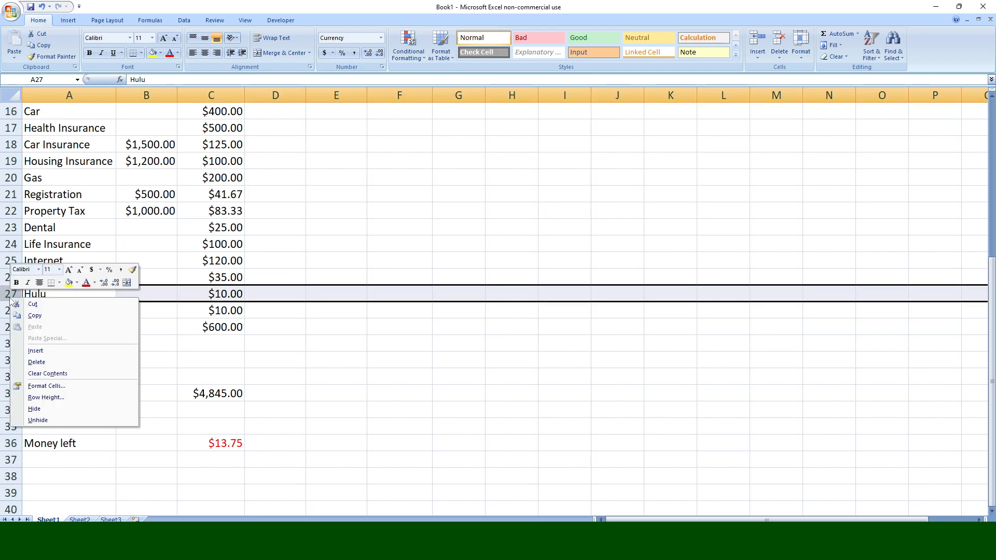
click(49, 363)
click(330, 344)
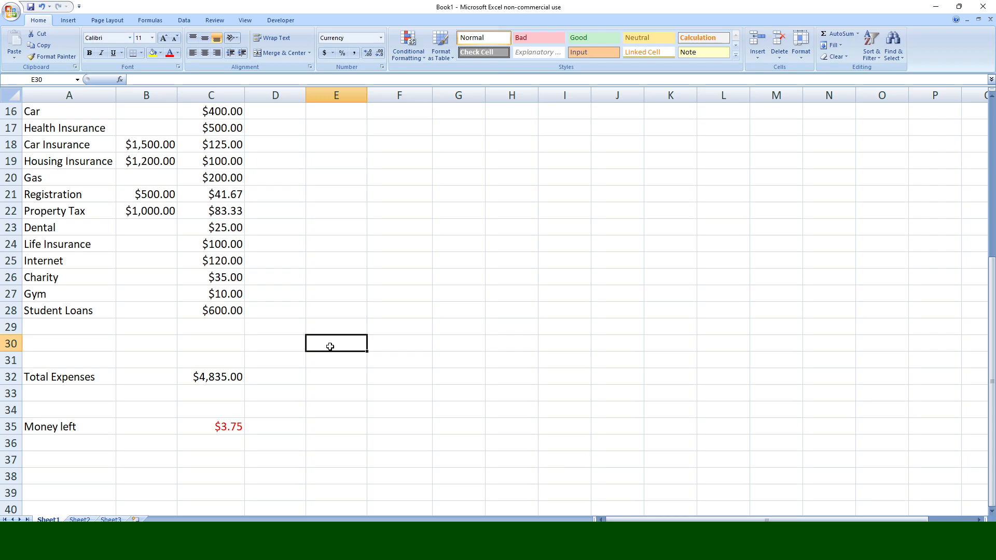
- Set the monthly Life Insurance cost in C24 to 25
click(95, 256)
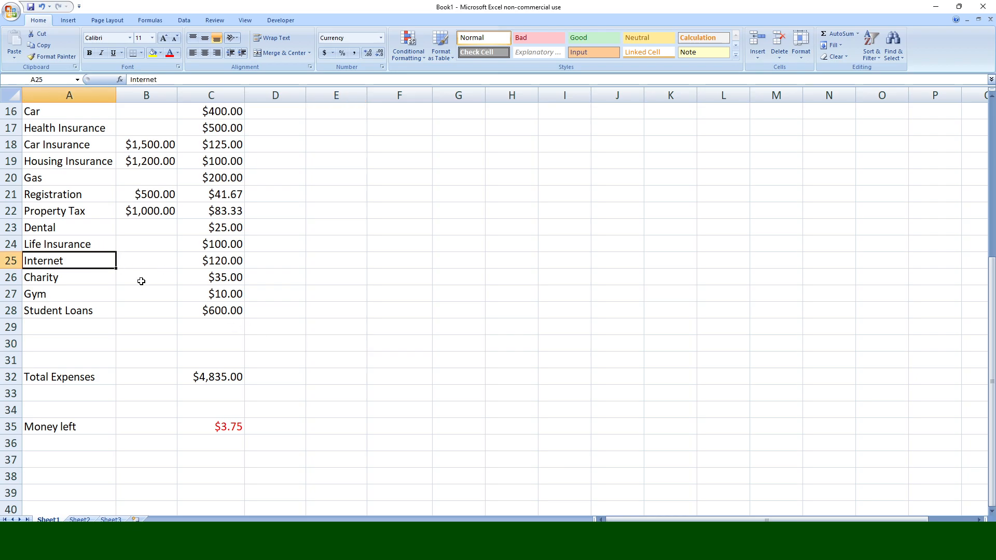
scroll(192, 354, up, 1)
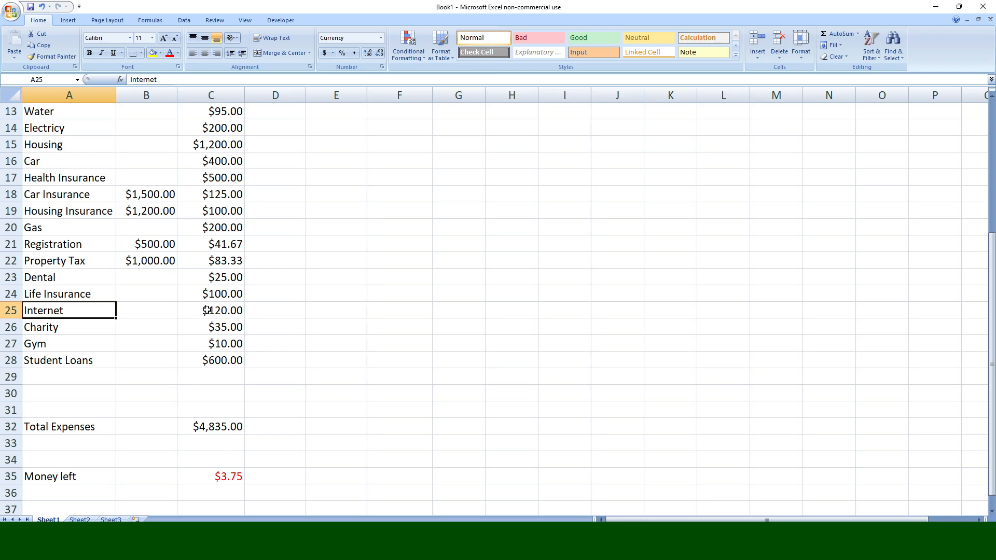
click(11, 294)
right_click(14, 296)
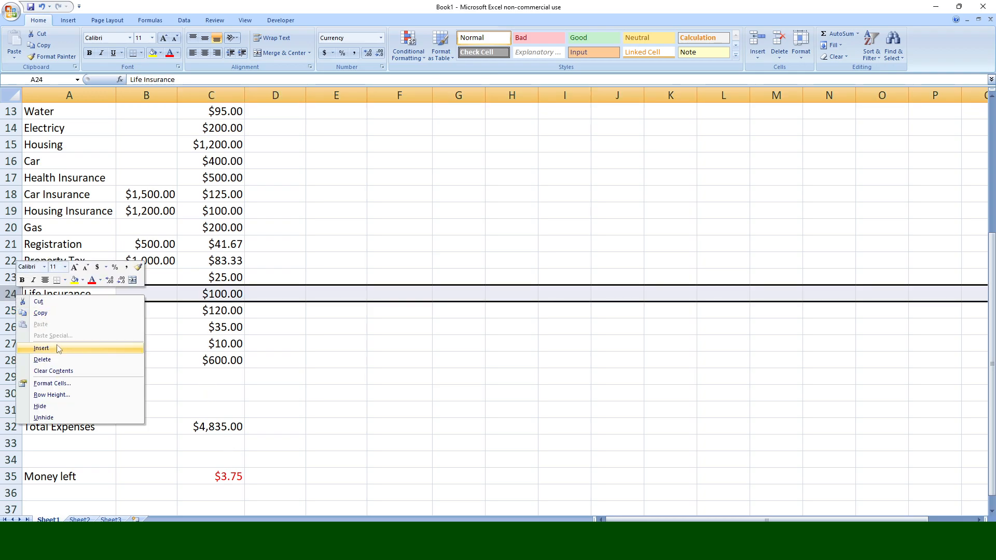
click(225, 293)
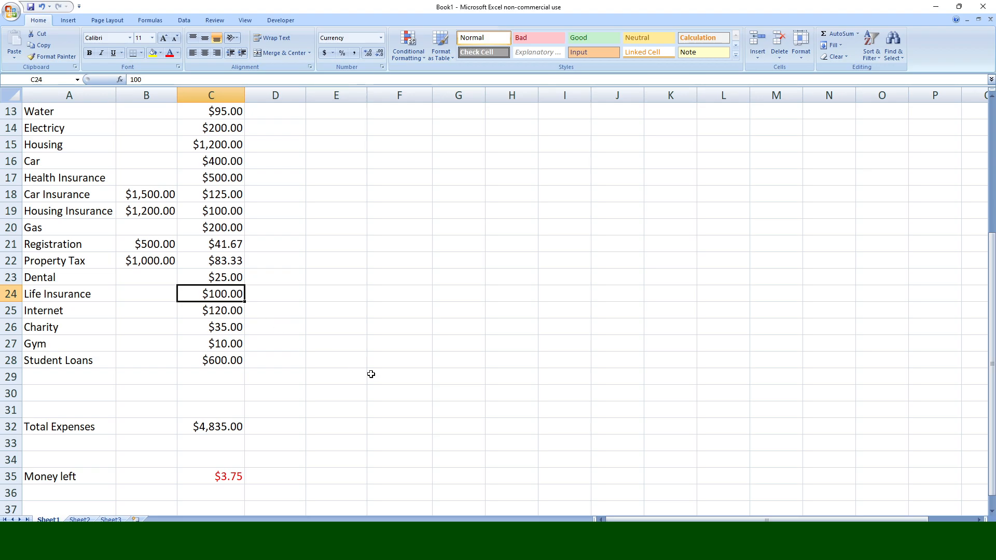
text(25)
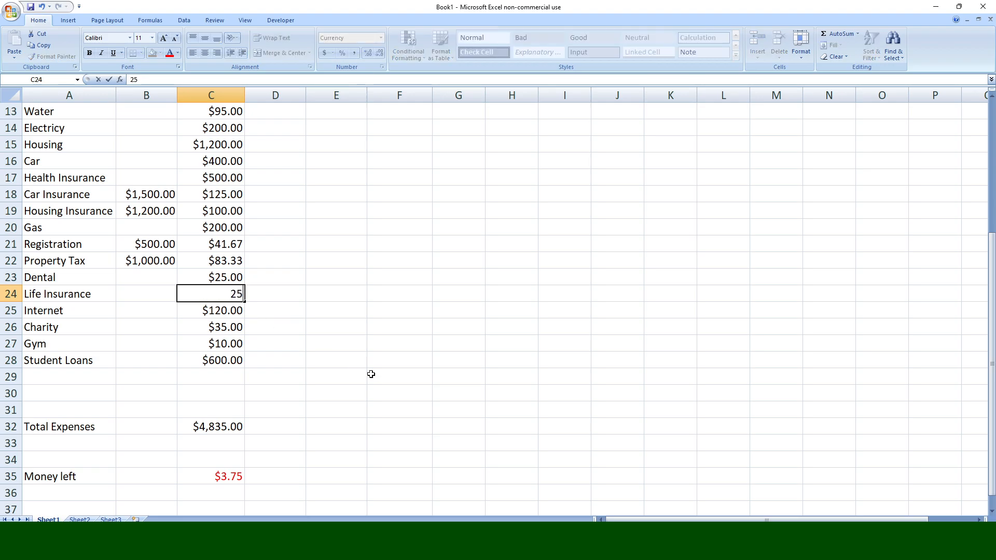
key(Return)
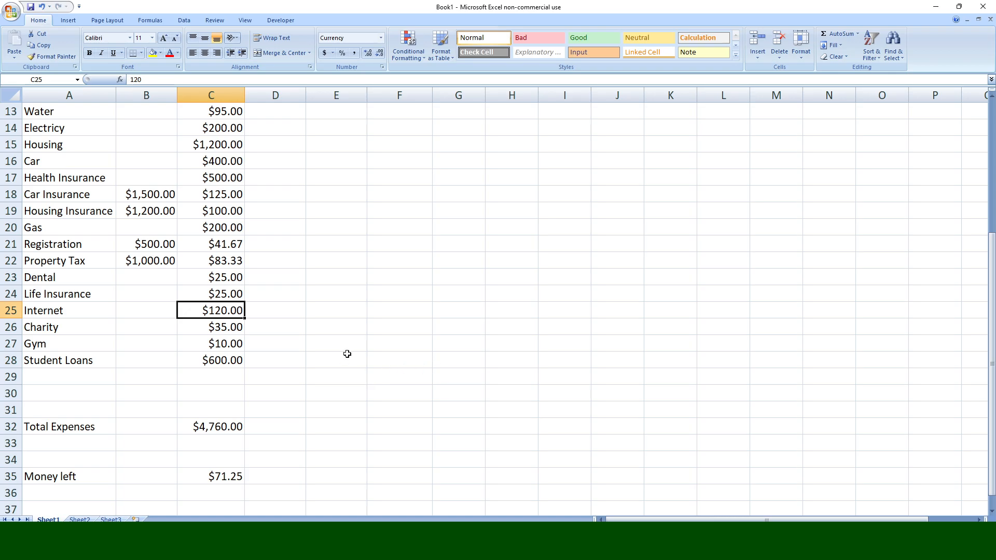
- Review the Money left amount in C35 against the income and expense sections of the budget
scroll(346, 354, down, 1)
click(228, 424)
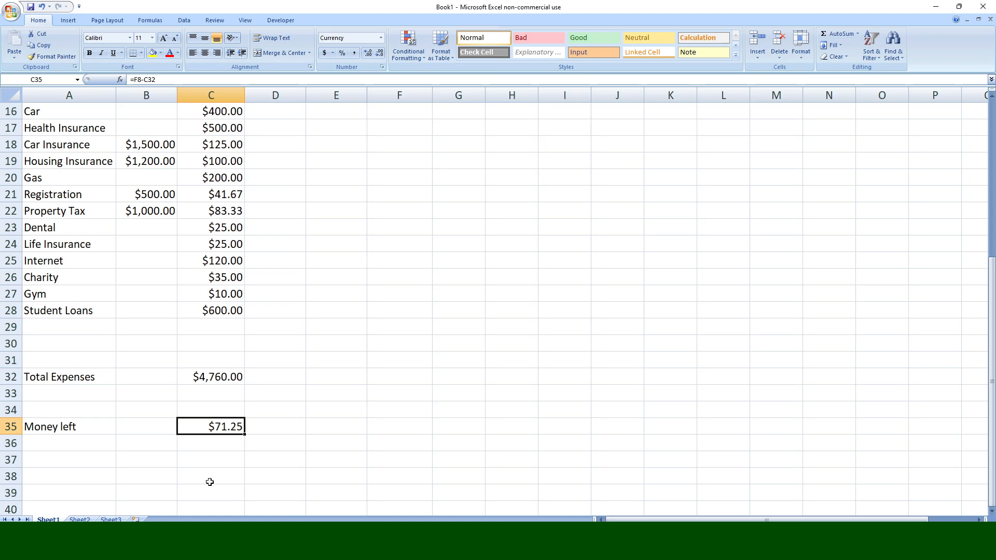
click(222, 312)
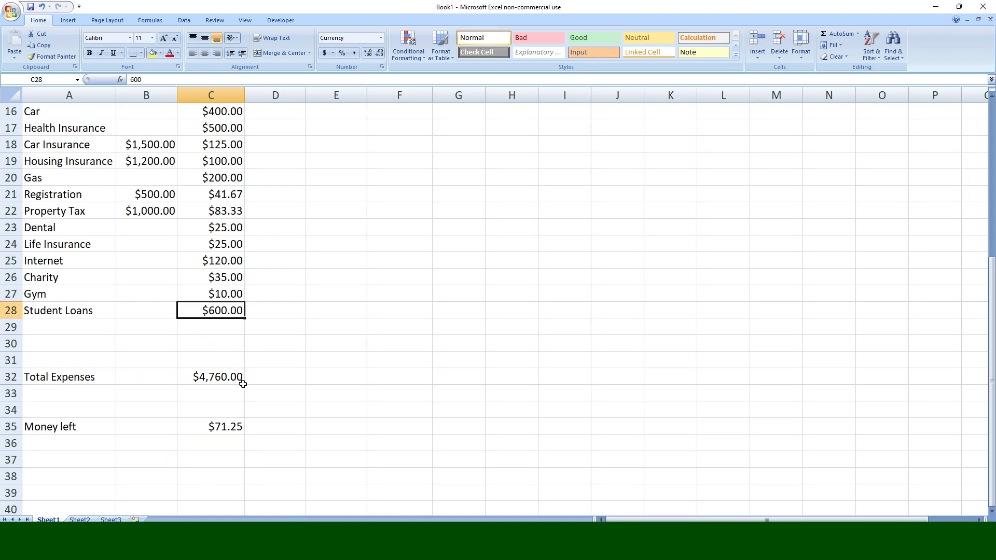
scroll(257, 406, up, 5)
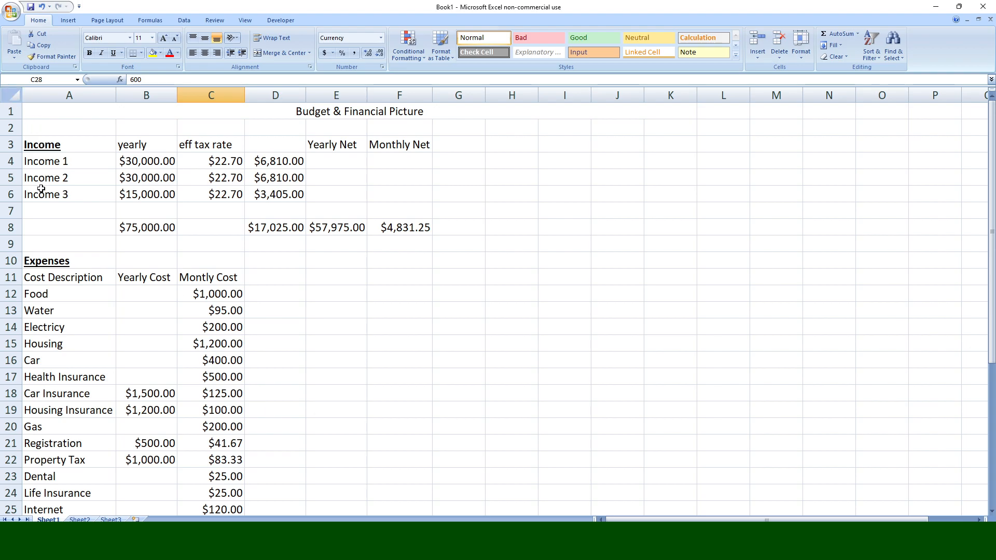
scroll(79, 298, down, 1)
scroll(79, 298, down, 2)
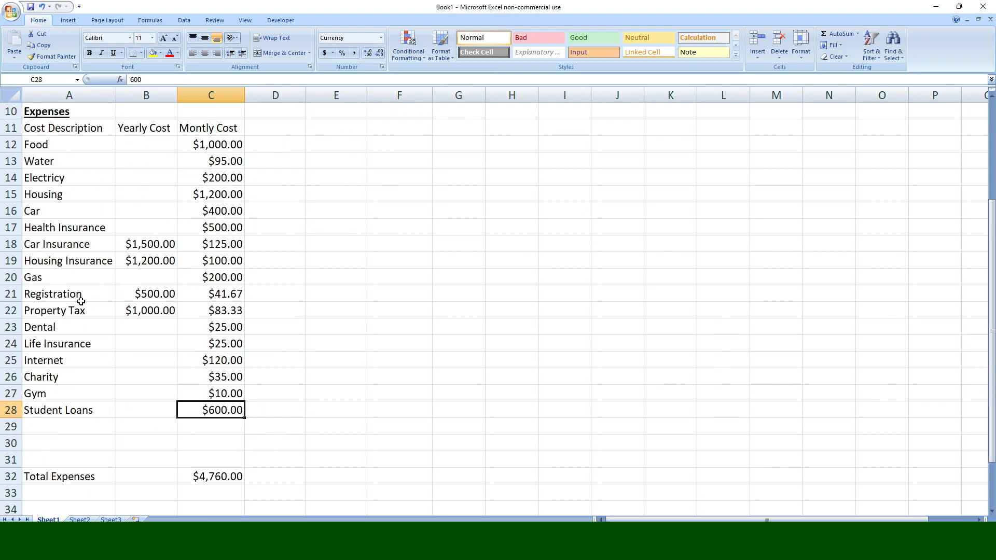
scroll(81, 301, down, 3)
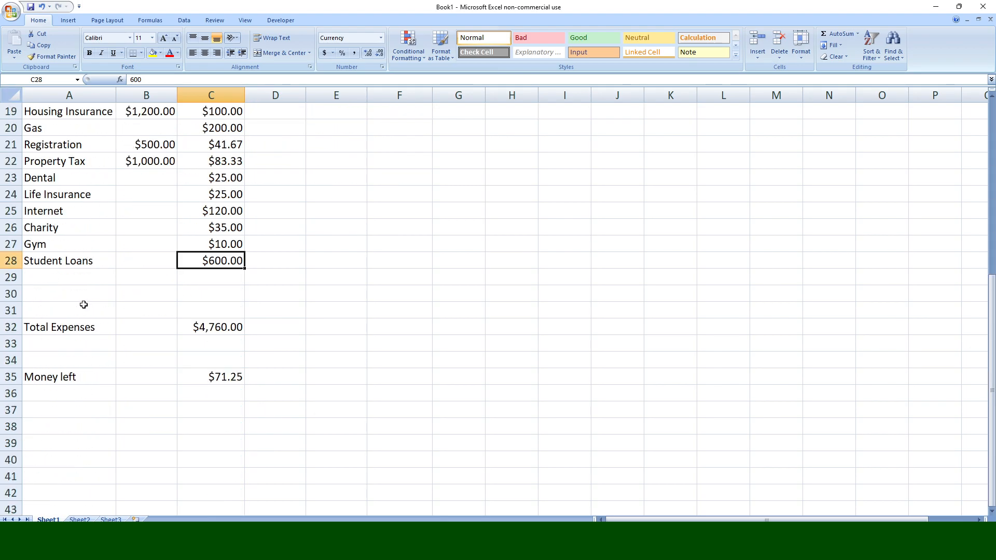
scroll(109, 378, down, 2)
click(52, 323)
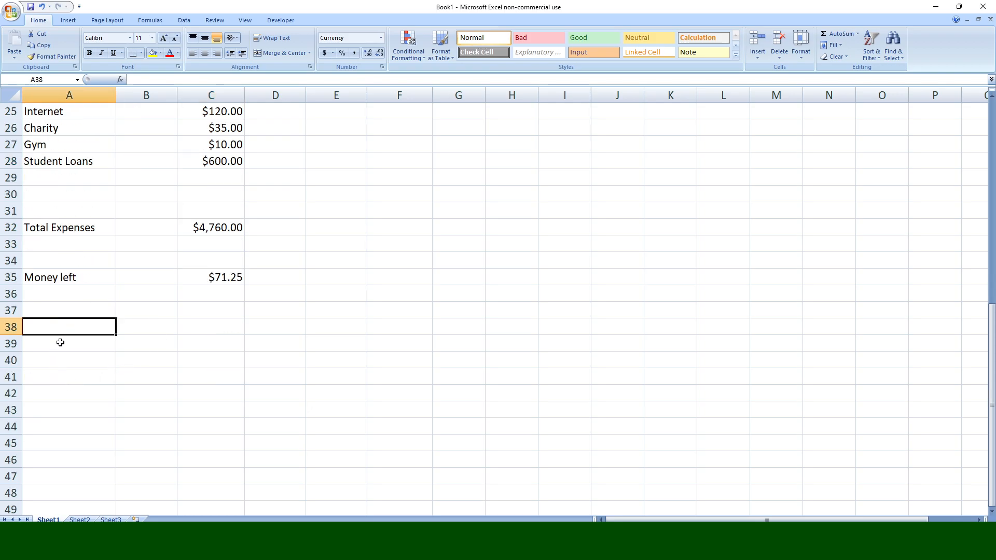
scroll(235, 351, up, 8)
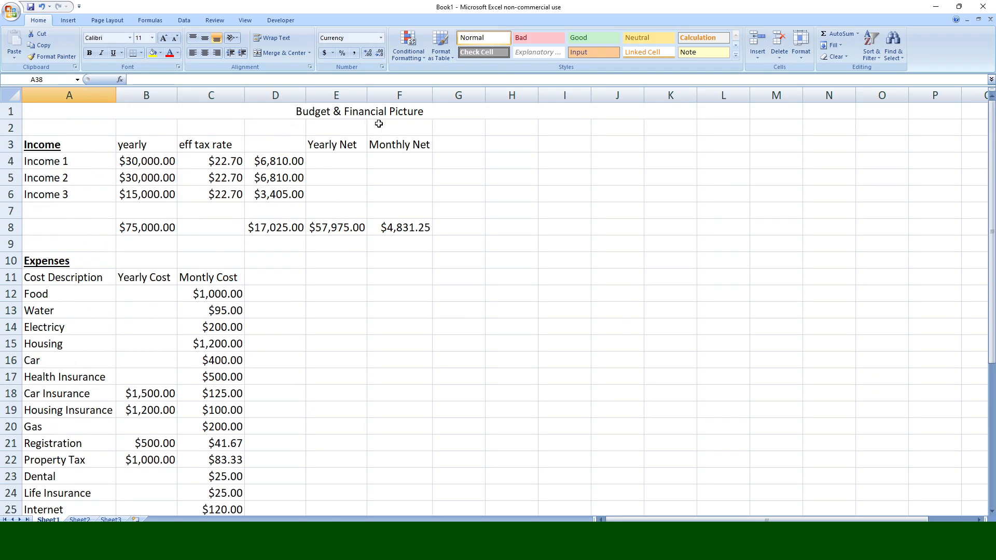
scroll(186, 345, down, 8)
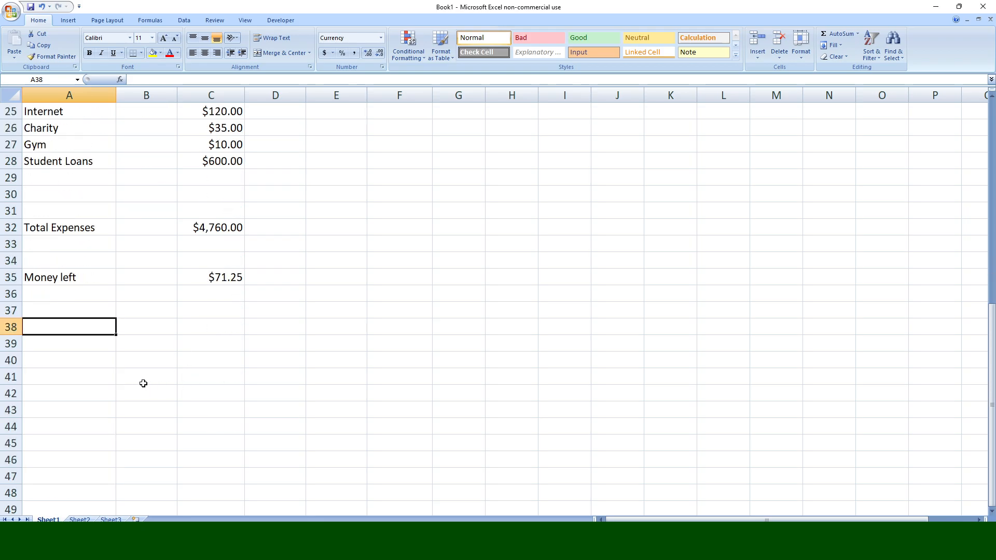
- Make the Total Expenses label in A32 and the Money left label in A35 bold and underlined
click(78, 226)
key(ctrl+b)
key(ctrl+u)
click(64, 281)
key(ctrl+b)
key(ctrl+u)
- Add the bold, underlined section heading "Financial Picture" in A38
click(111, 316)
click(109, 329)
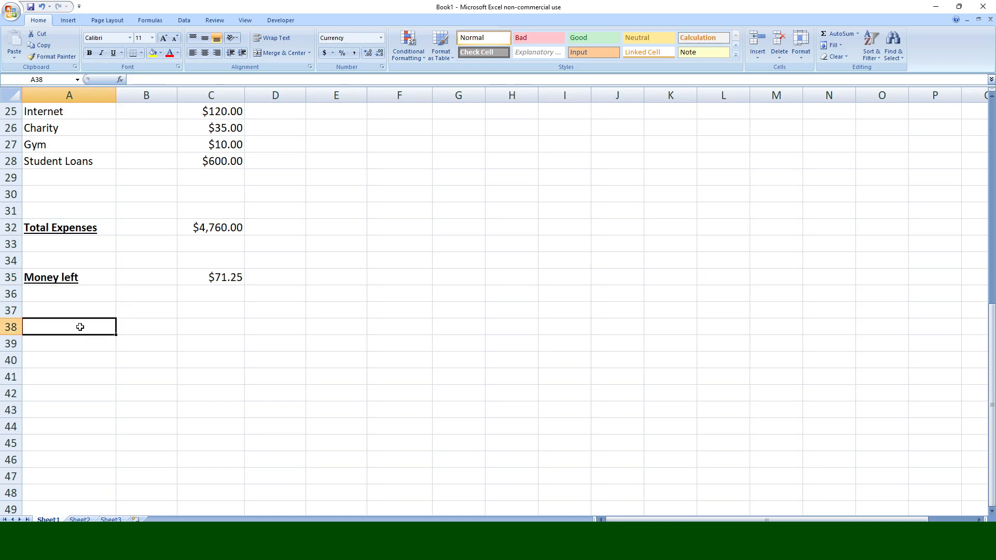
text(Bu)
key(BackSpace)
key(BackSpace)
text(Financi)
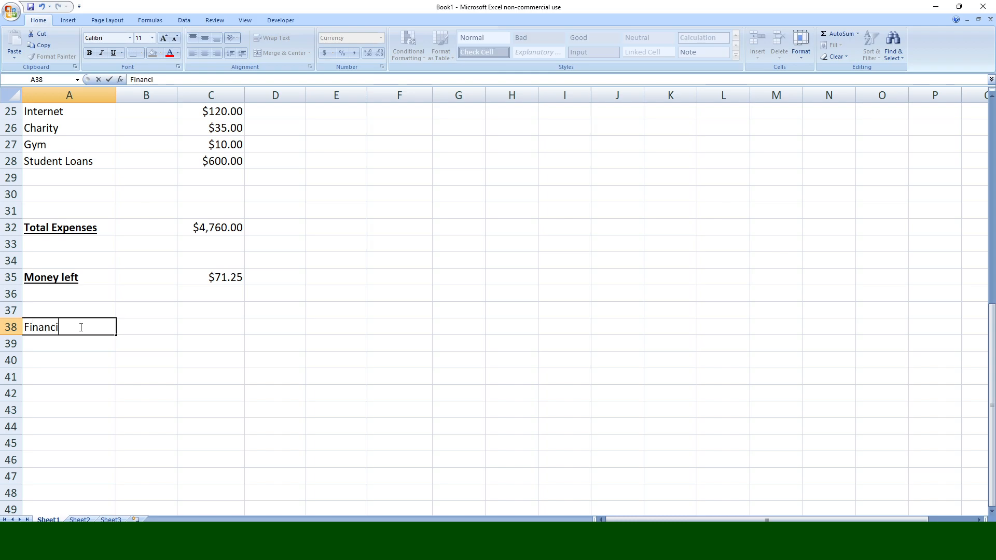
text(al Picture)
key(Return)
click(80, 327)
key(ctrl+b)
key(ctrl+u)
- Enter the column heading "Date" in A39 and the date 4/30/2023 in A40
click(160, 356)
click(135, 348)
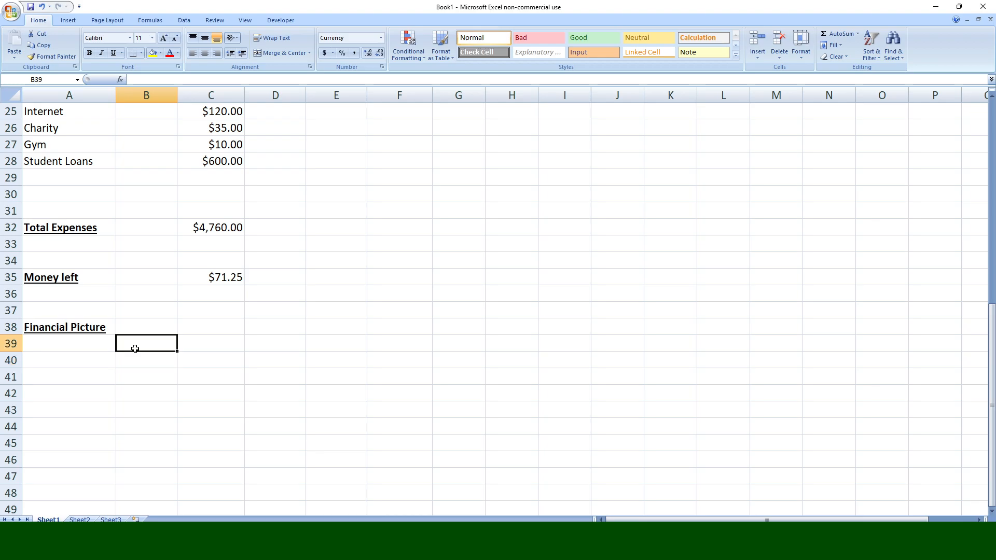
click(79, 344)
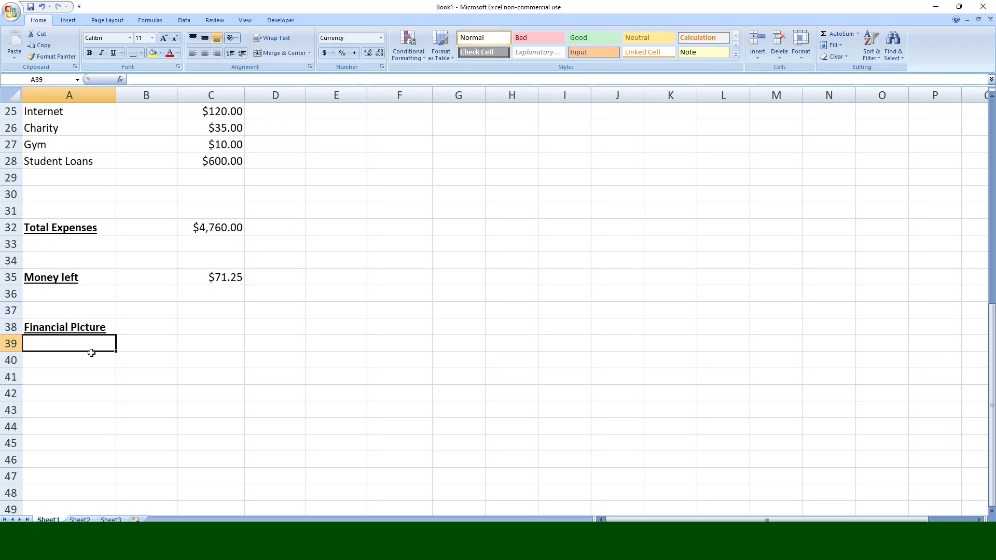
text(Date)
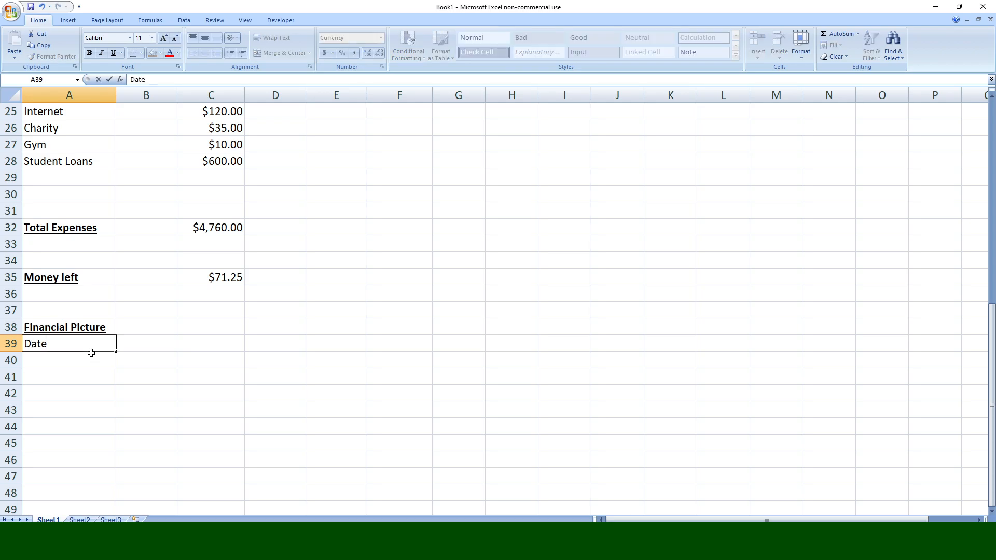
key(Return)
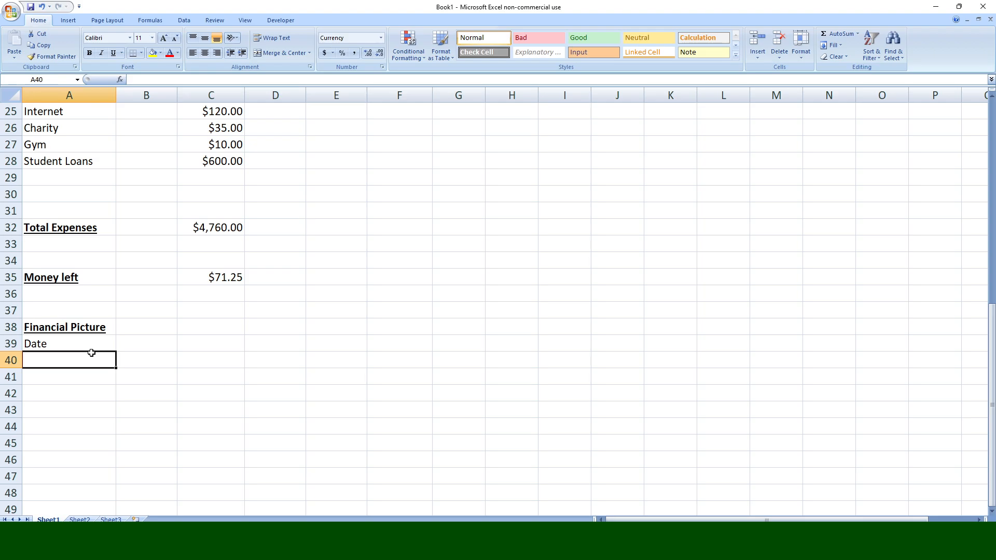
text(4/30/2023)
key(Tab)
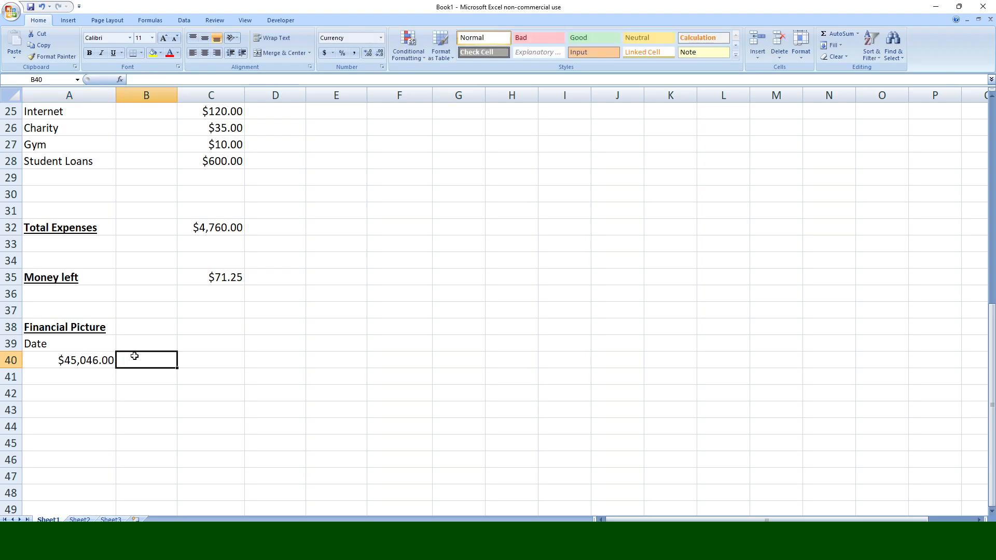
- Change the number format of A40 from Currency to Date, using the *3/14/2001 type
click(111, 362)
double_click(110, 361)
click(73, 378)
right_click(51, 363)
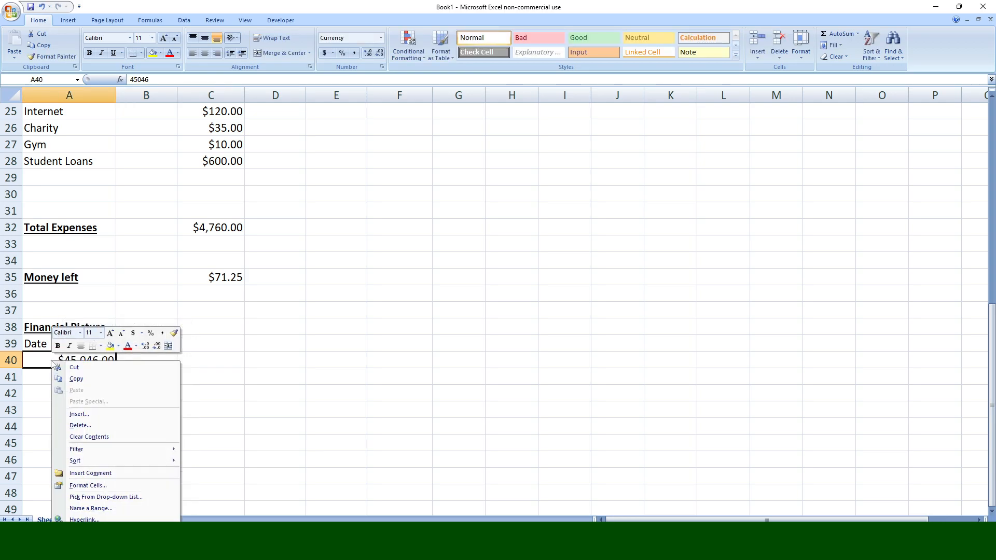
click(113, 486)
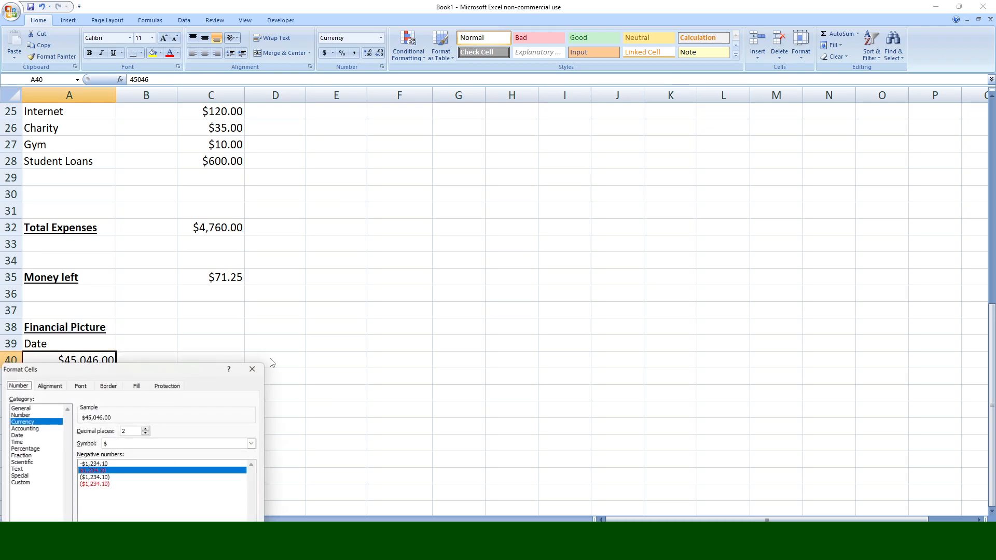
click(21, 435)
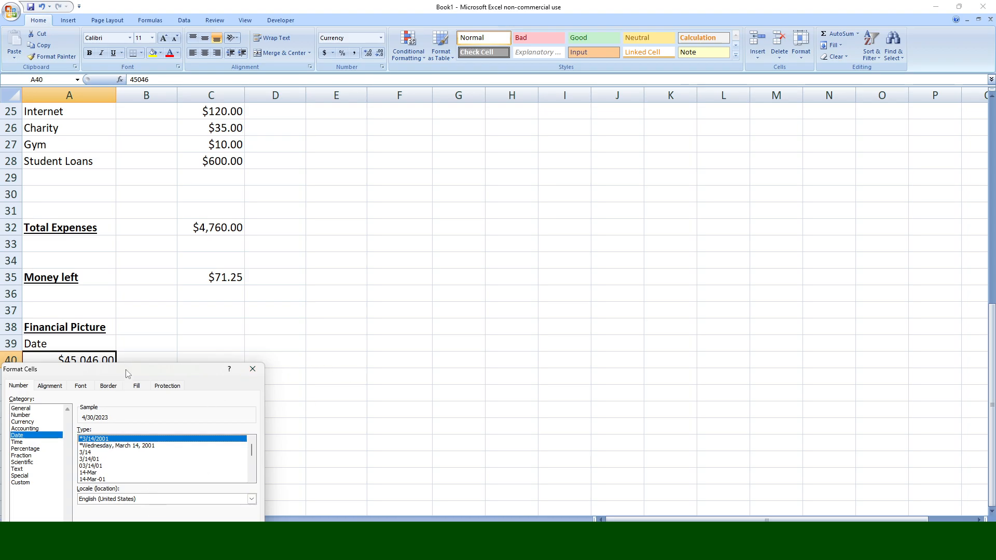
drag(128, 369, 296, 226)
click(359, 441)
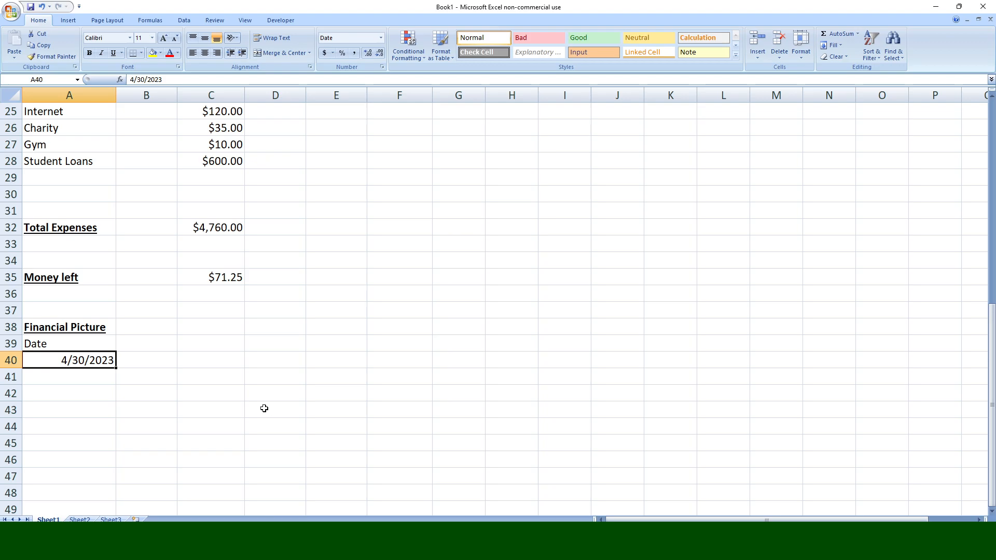
- Enter the column heading "Net Worth" in B39
click(142, 359)
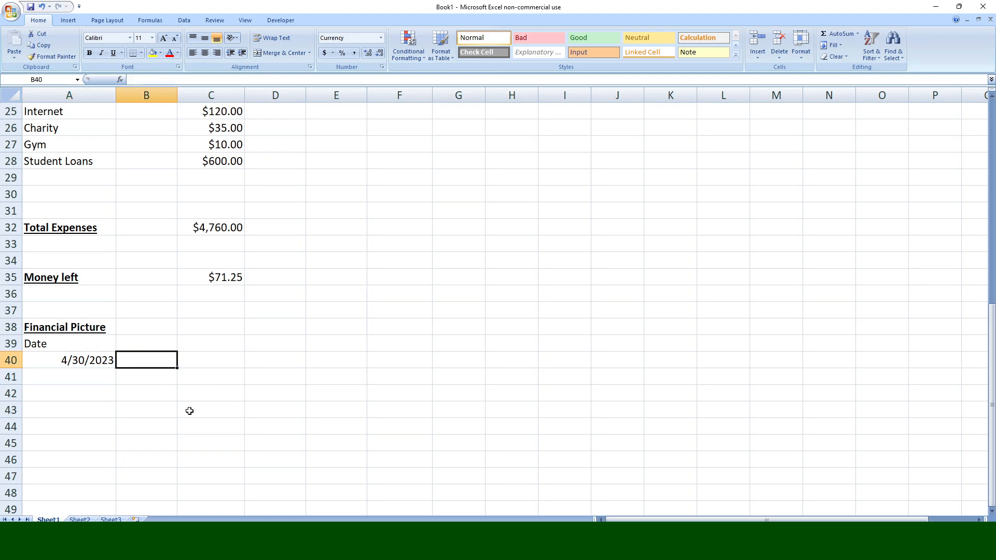
click(151, 343)
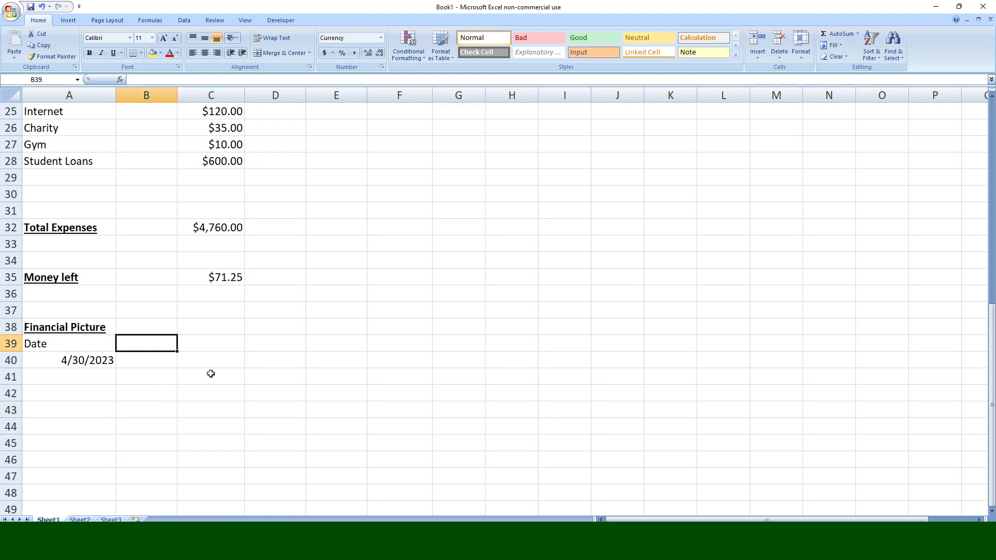
text(Sasv)
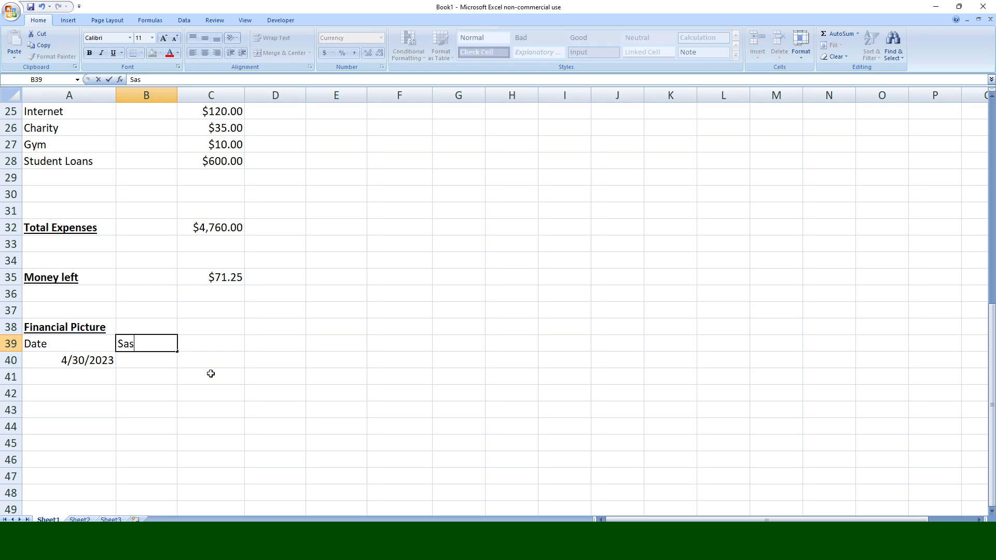
key(BackSpace)
key(BackSpace)
text(ving)
key(BackSpace)
key(BackSpace)
key(BackSpace)
key(BackSpace)
key(BackSpace)
key(BackSpace)
text(Net Worth\)
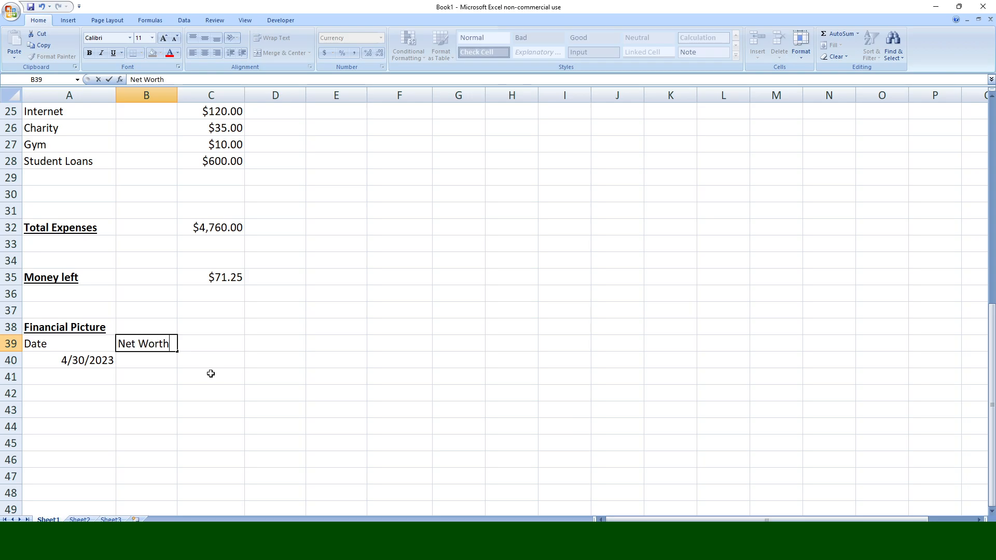
key(BackSpace)
key(Return)
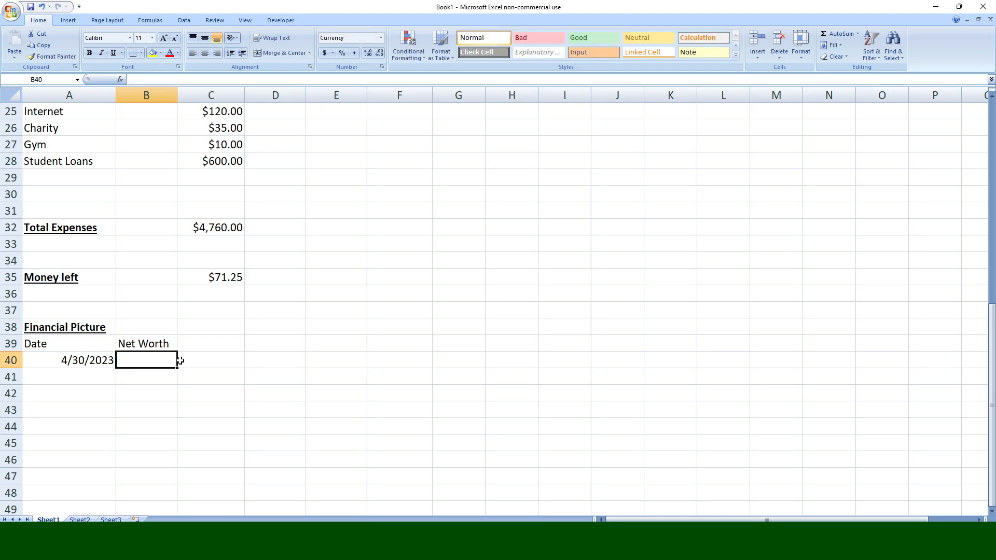
- Enter the column heading "Savings" in C39 and the amount 1000 below it in C40
click(218, 367)
drag(218, 366, 900, 362)
click(240, 343)
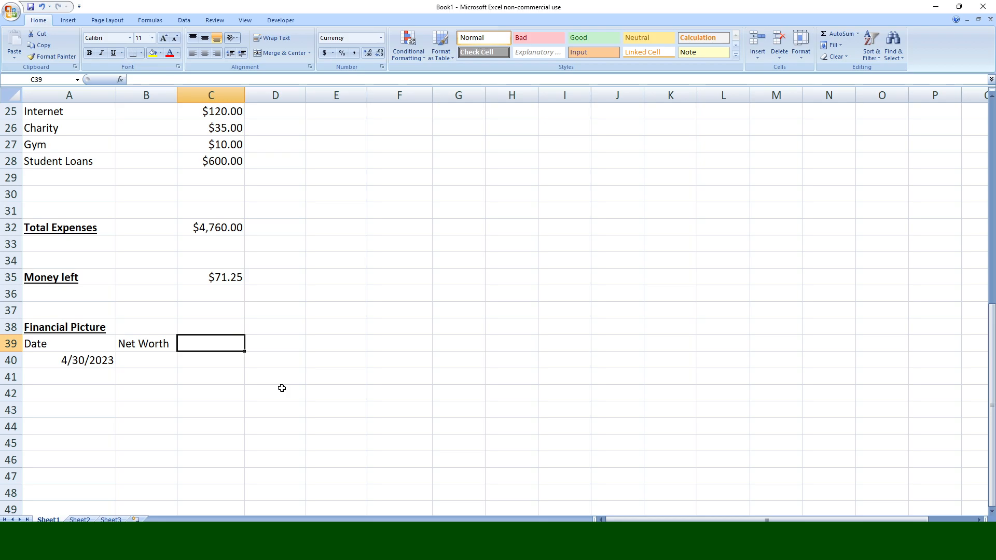
text(Savings)
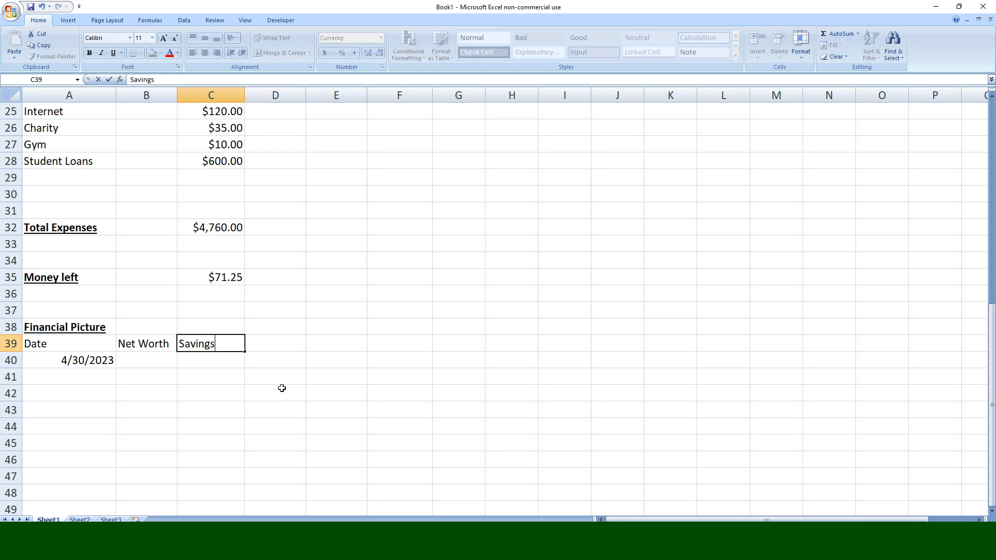
key(Tab)
key(BackSpace)
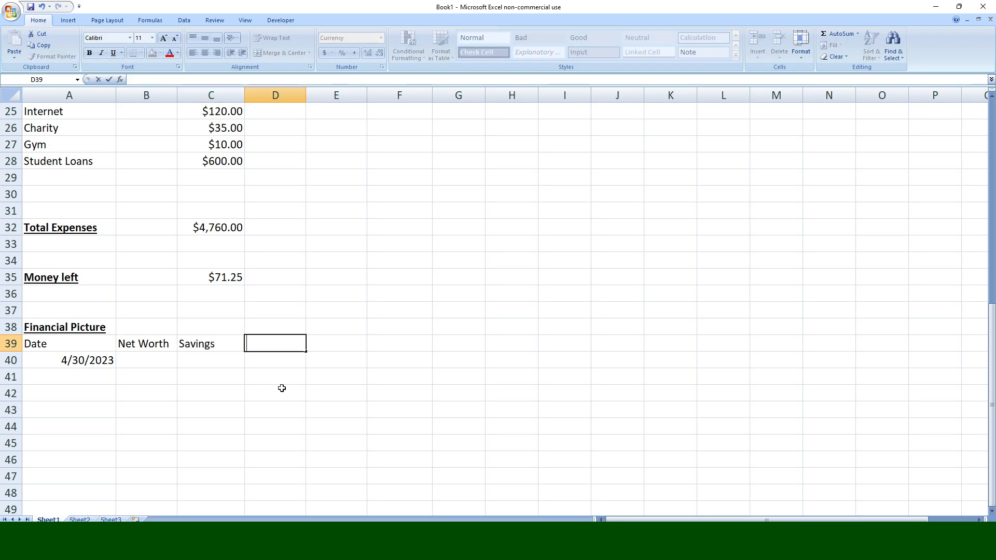
key(Return)
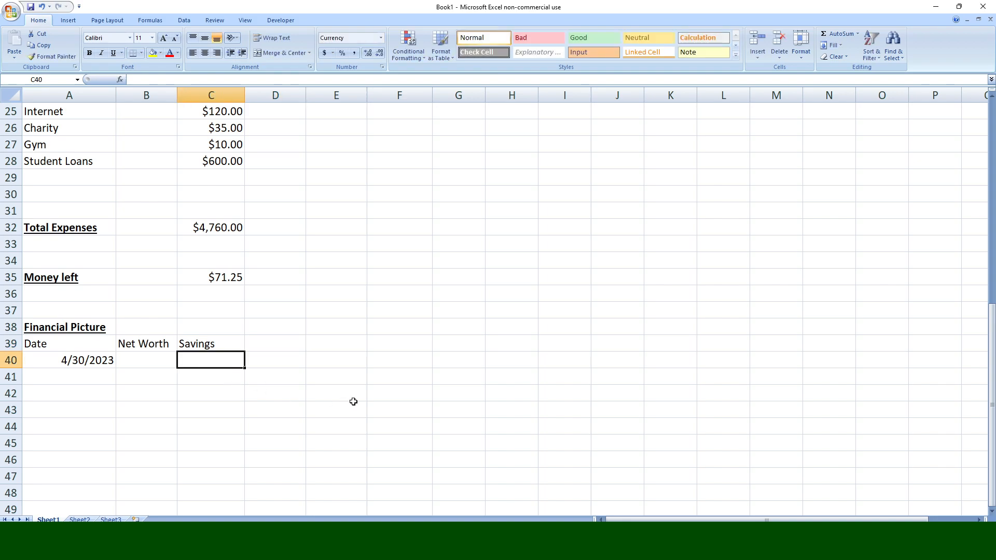
text(1000)
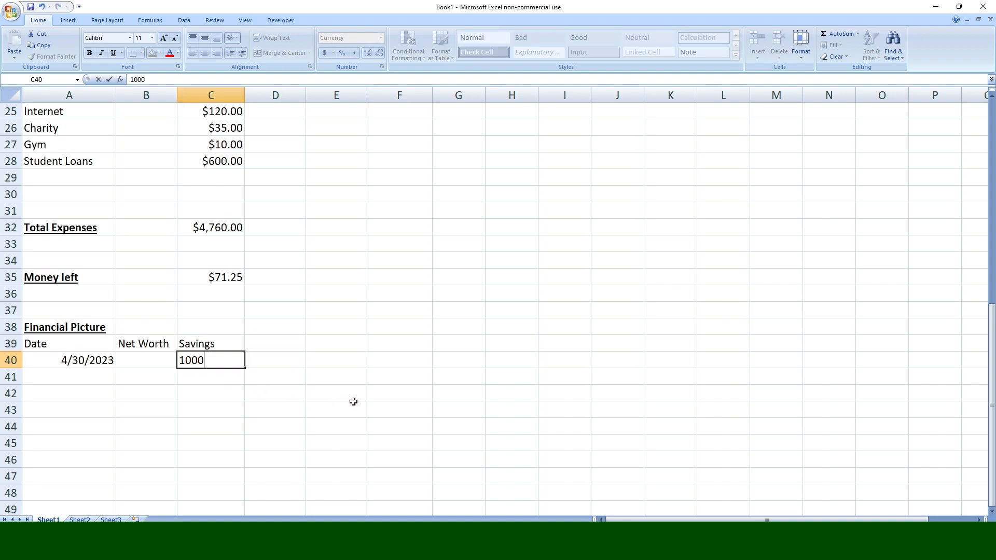
key(Tab)
- Enter the column heading "Studuent Loan" in D39 and fit column D's width to it
key(Up)
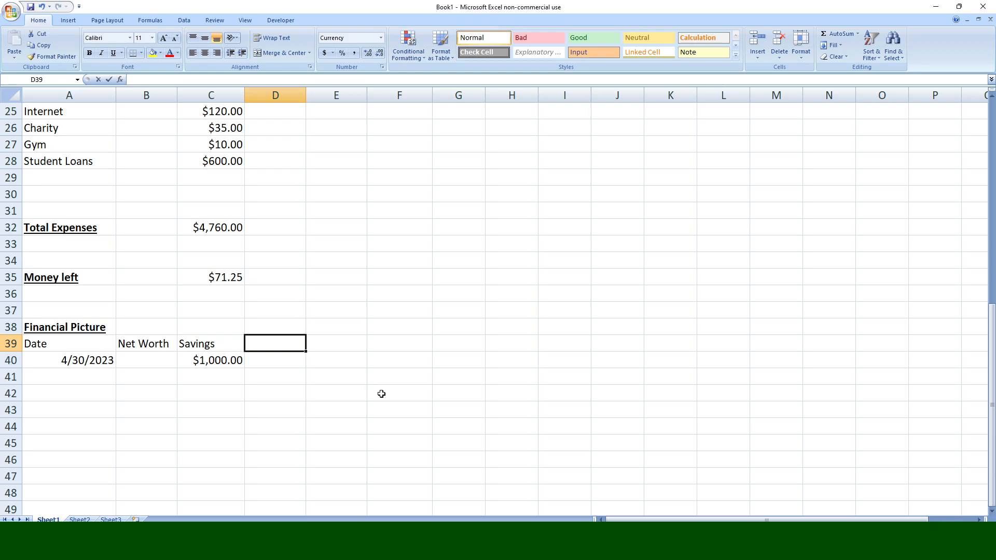
text(Studun)
key(BackSpace)
text(ent Loan)
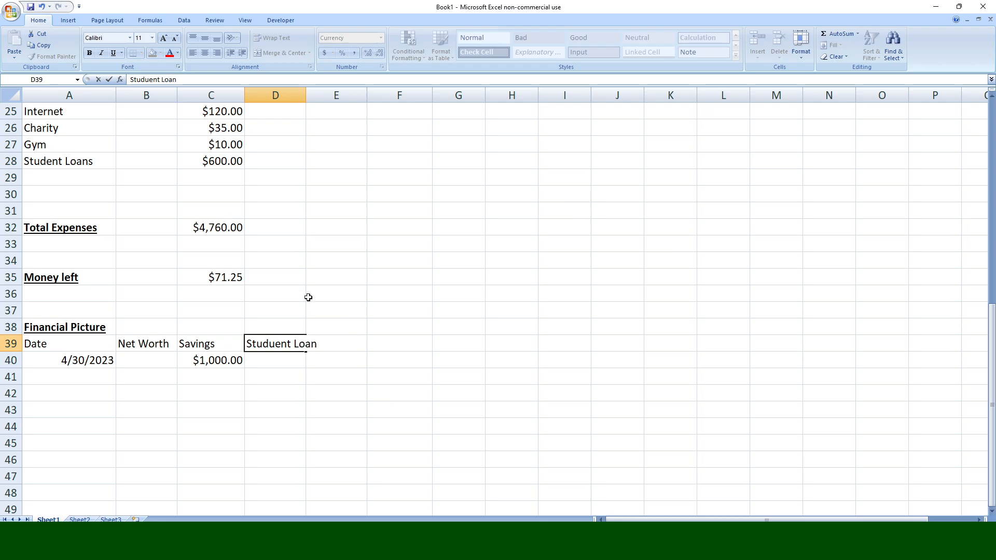
click(290, 277)
double_click(305, 95)
- Enter the loan balance as -50000 in D40
click(282, 358)
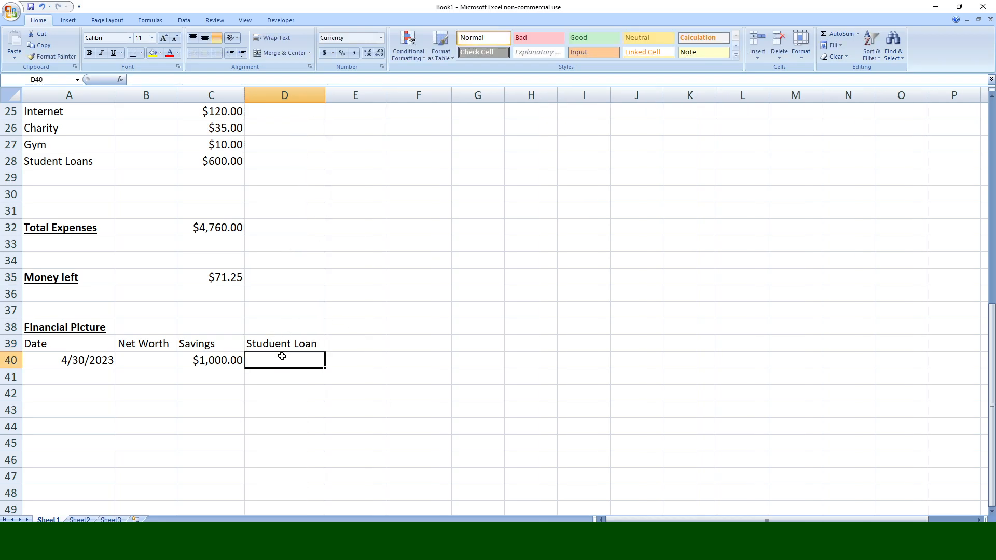
text(-)
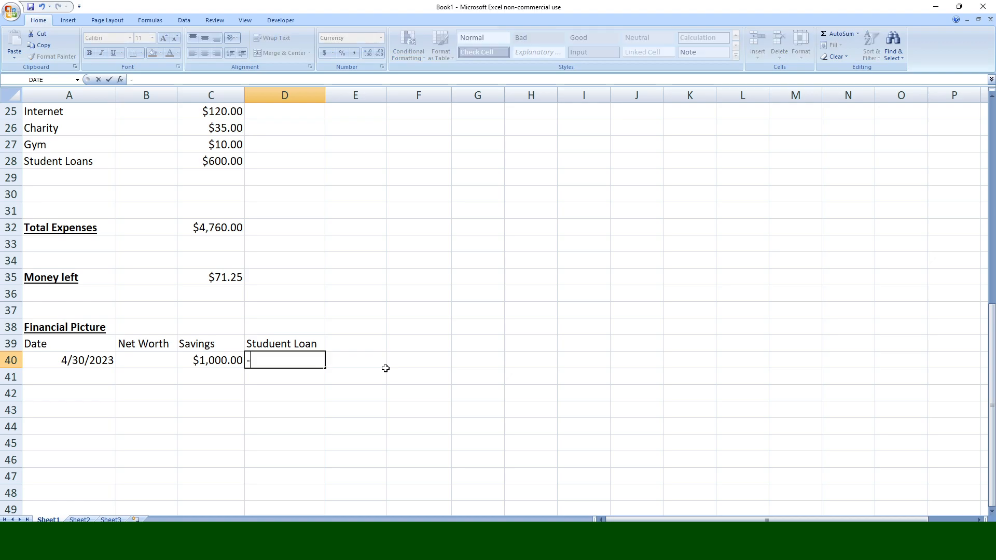
text(50000)
key(Return)
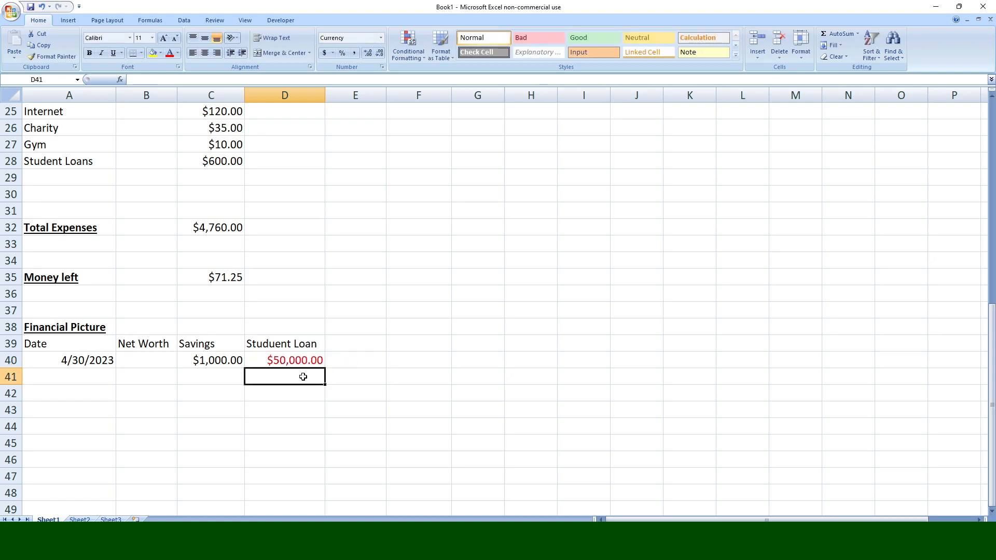
- Calculate the net worth in B40 with the formula =SUM(C40:P40)
click(143, 361)
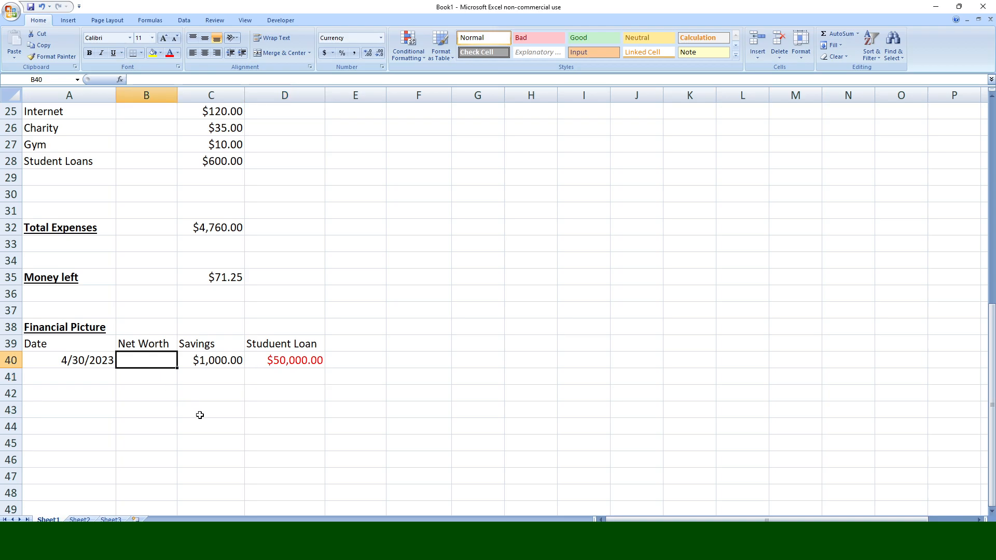
text(=)
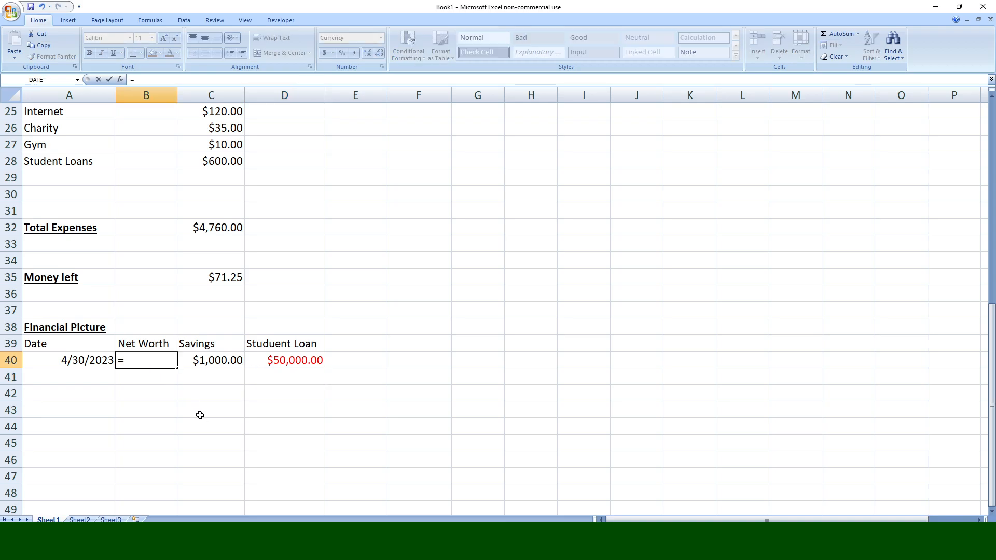
text(su)
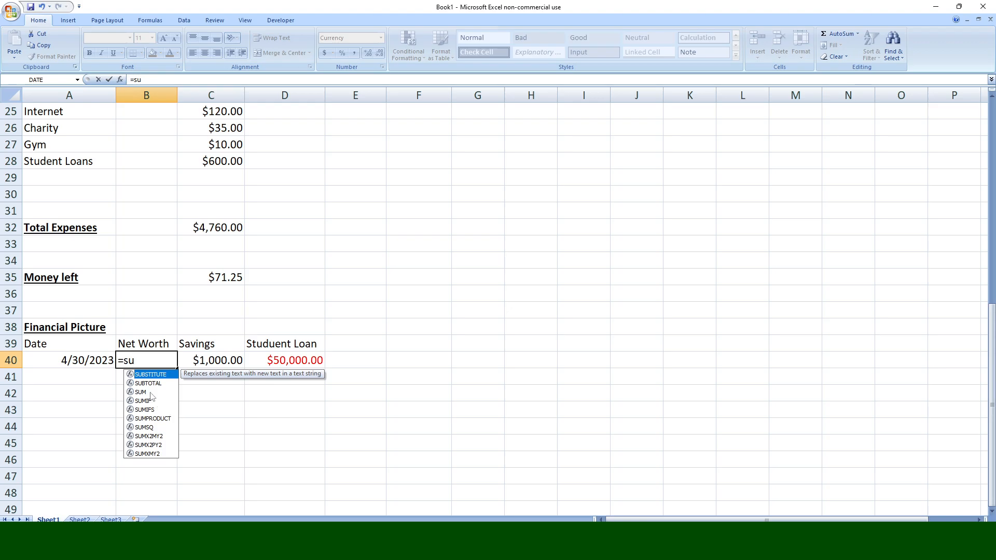
click(149, 393)
double_click(148, 392)
drag(187, 360, 935, 362)
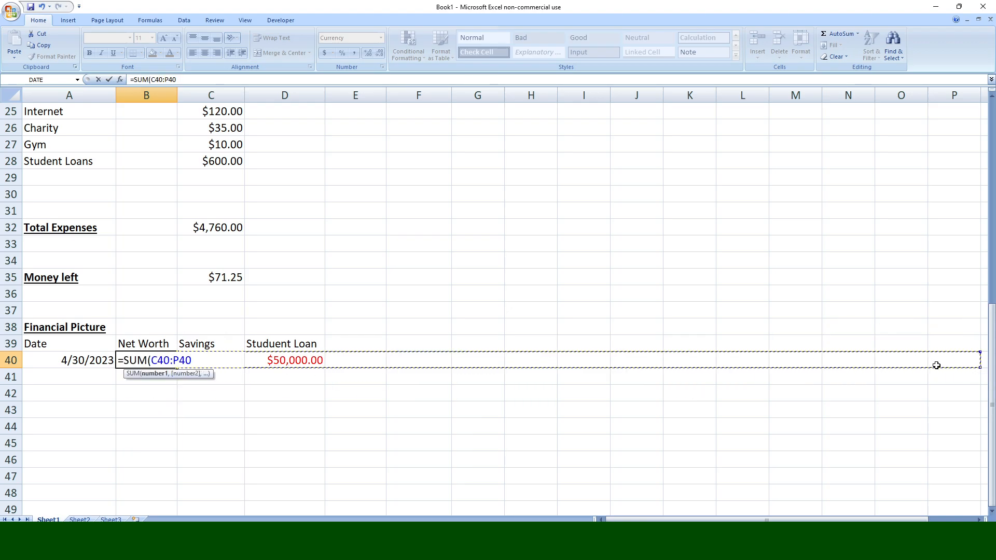
key(Return)
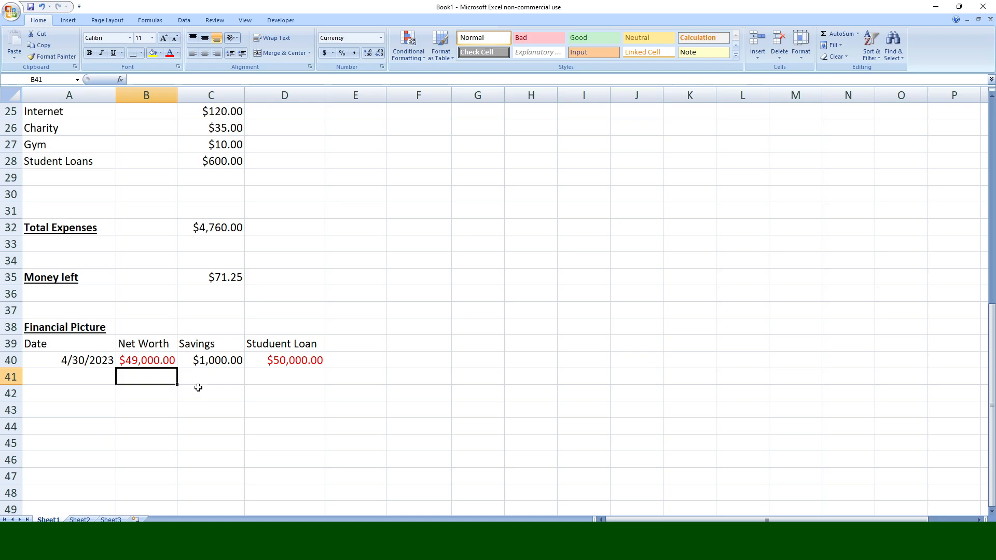
scroll(245, 365, up, 8)
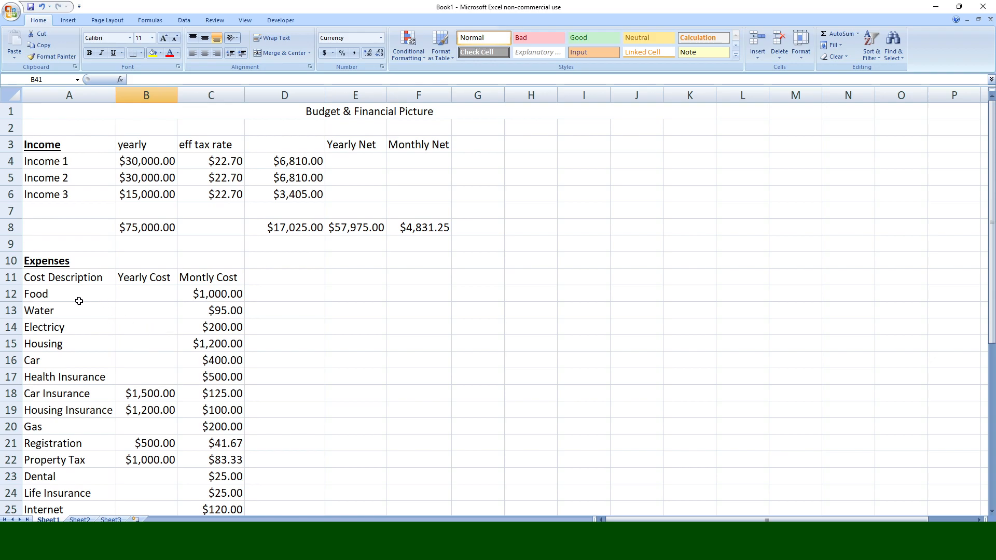
click(79, 299)
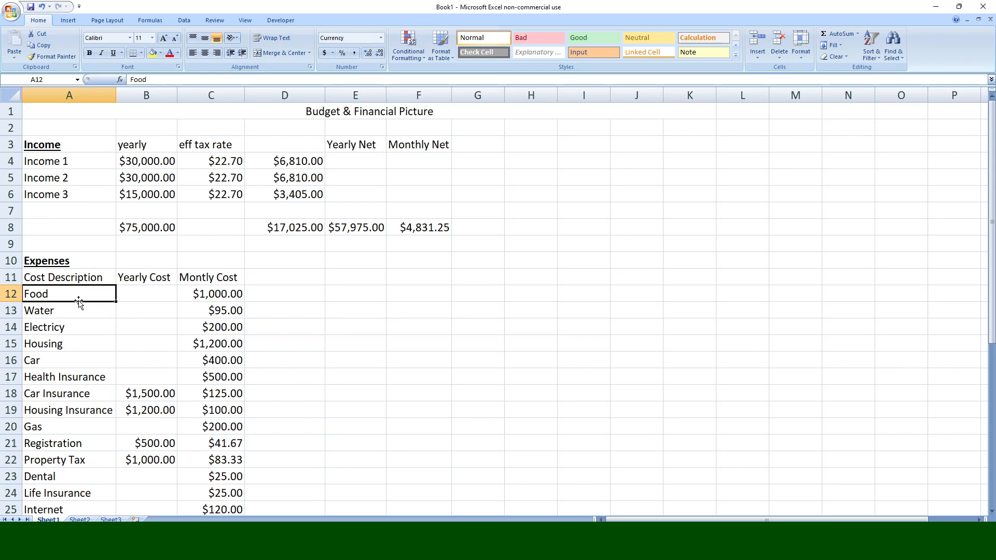
scroll(68, 299, down, 2)
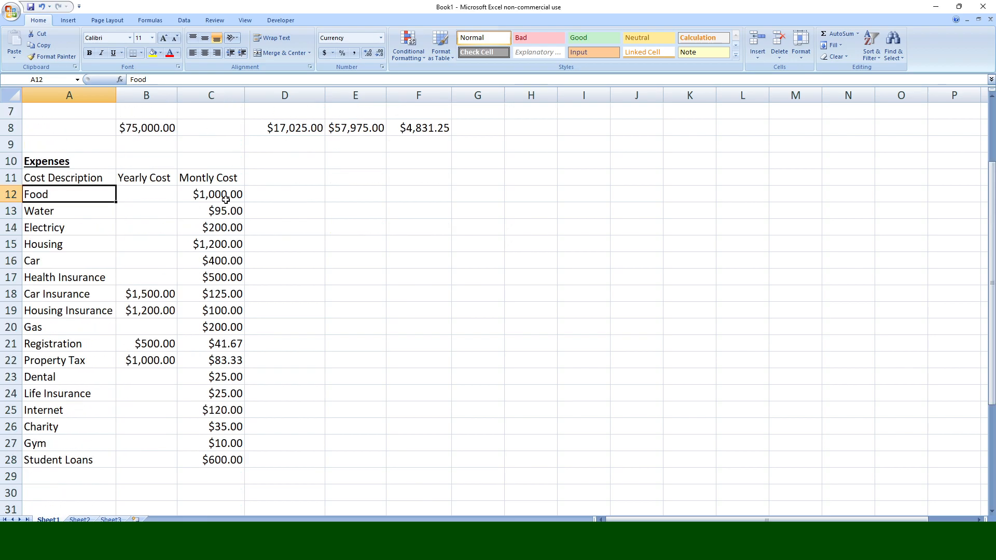
scroll(268, 362, down, 2)
scroll(270, 366, up, 1)
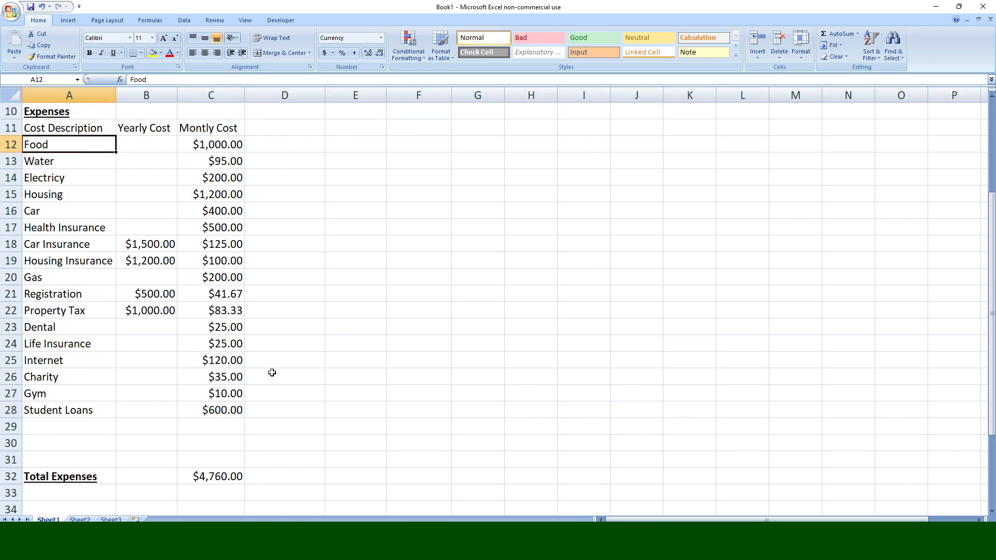
scroll(272, 372, down, 5)
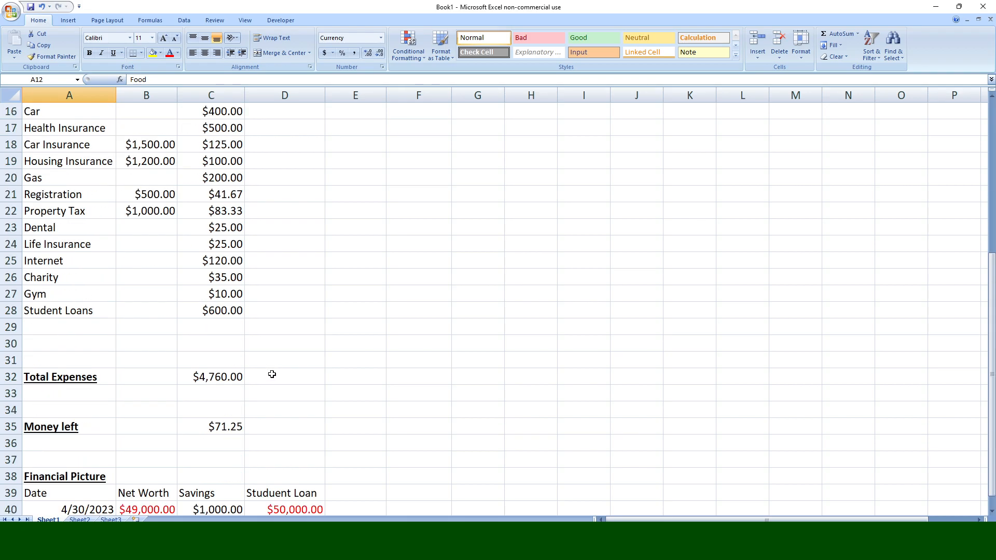
- Enter the column heading "Roth 401K" in E39 and the amount 5000 in E40
click(349, 347)
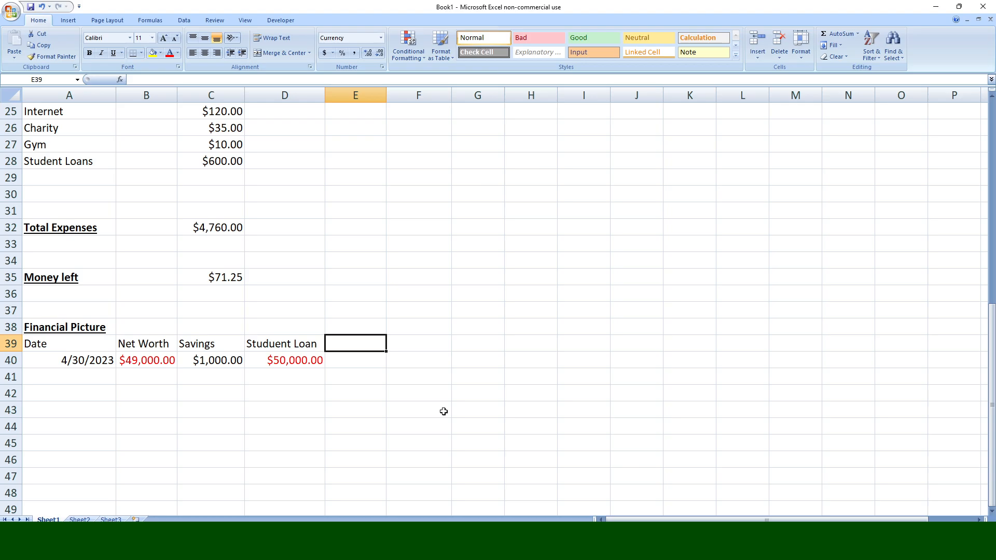
text(Roth 401D)
key(BackSpace)
text(K)
key(Return)
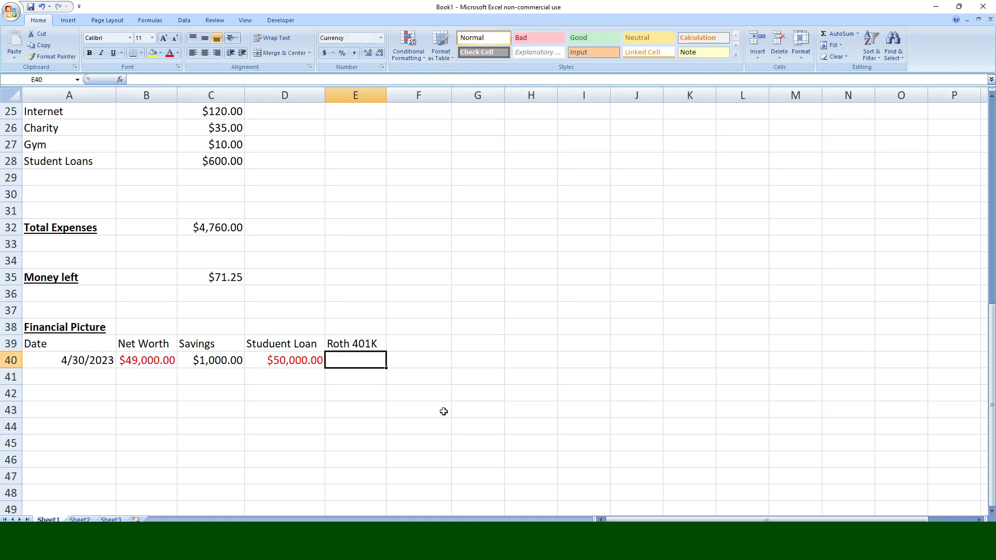
text(5000)
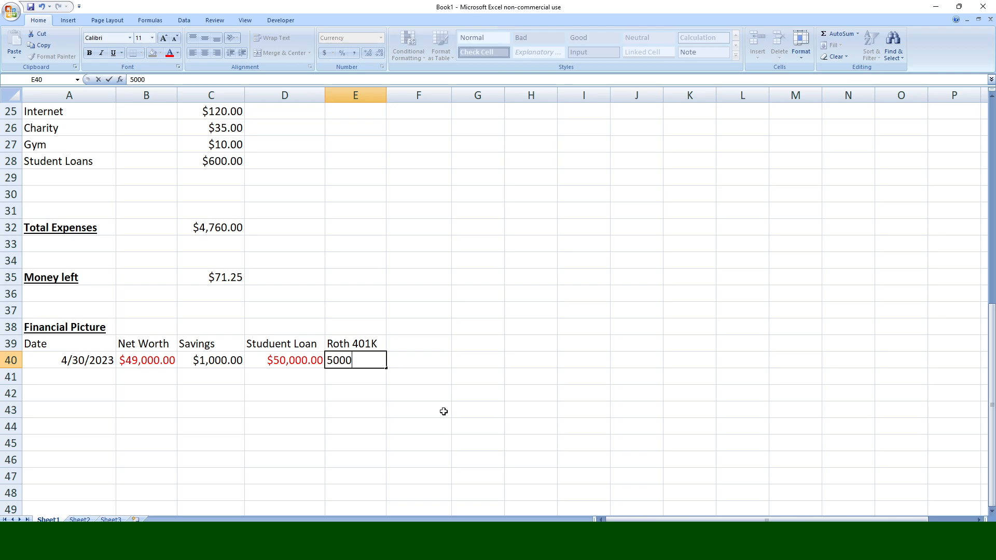
key(Tab)
- Add a "House Value" column in F39 with 400,000 in F40, and fit column F's width to its contents
click(393, 345)
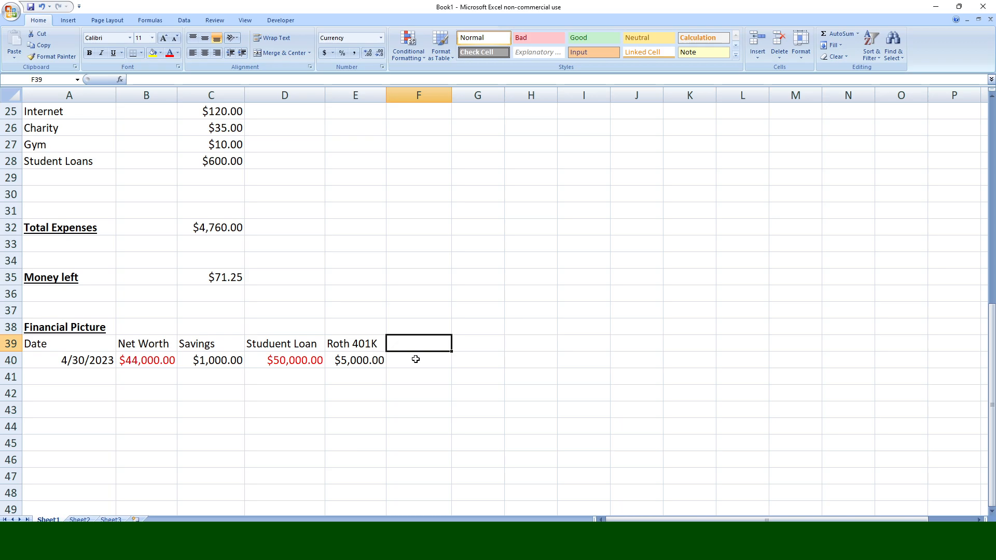
text(House)
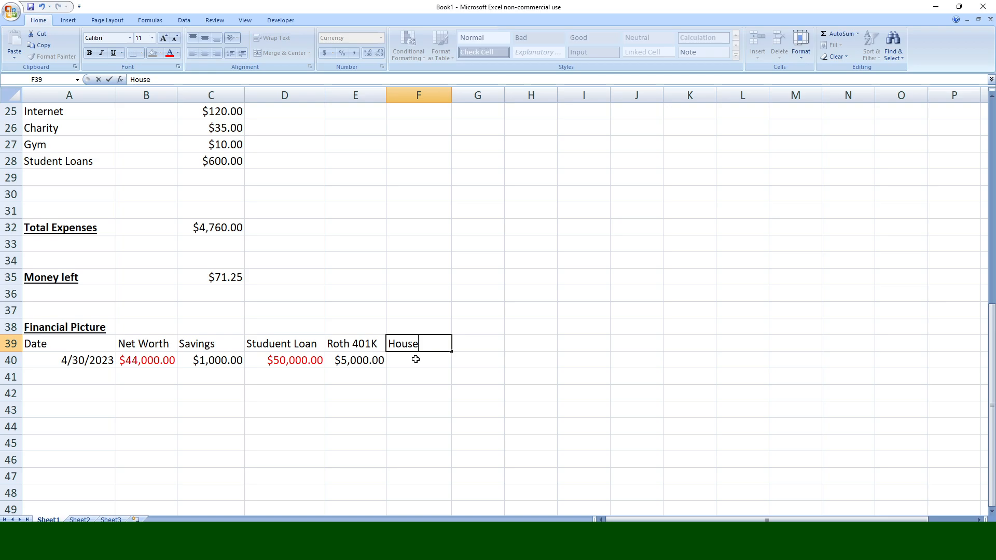
text(Value)
key(Return)
text(4)
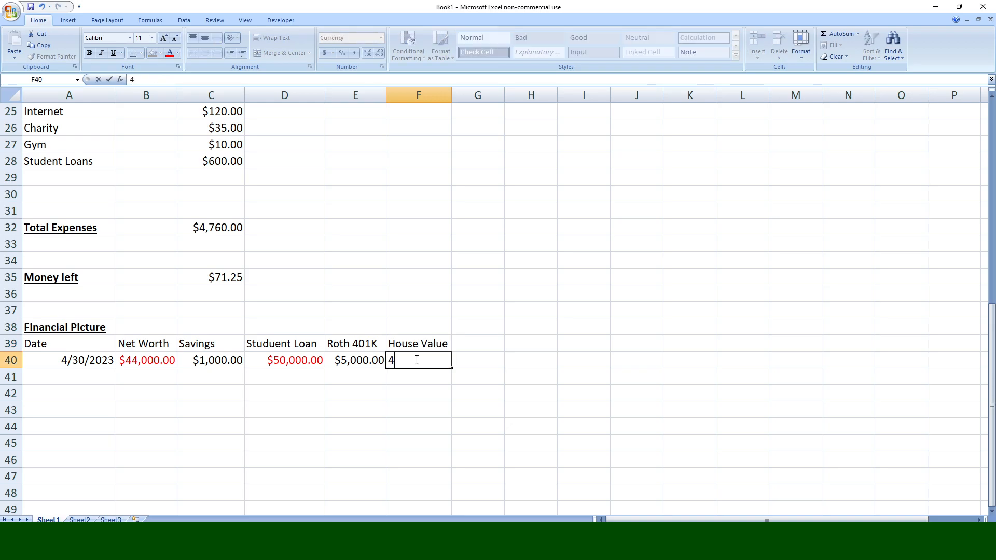
text(00,000000)
key(Return)
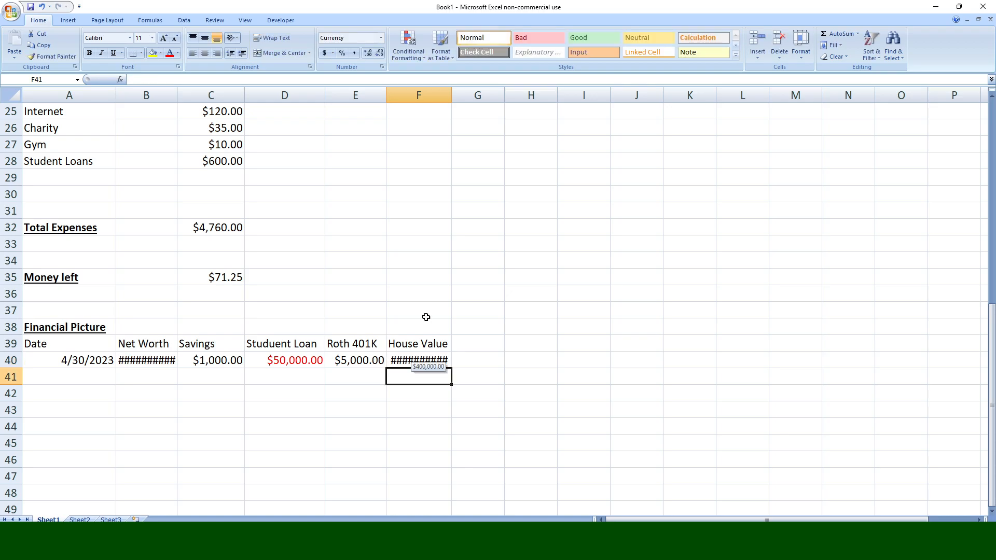
double_click(452, 95)
- Enter the column heading "House loan" in G39 and the amount 350,000 in G40
click(478, 328)
click(487, 345)
text(Hou)
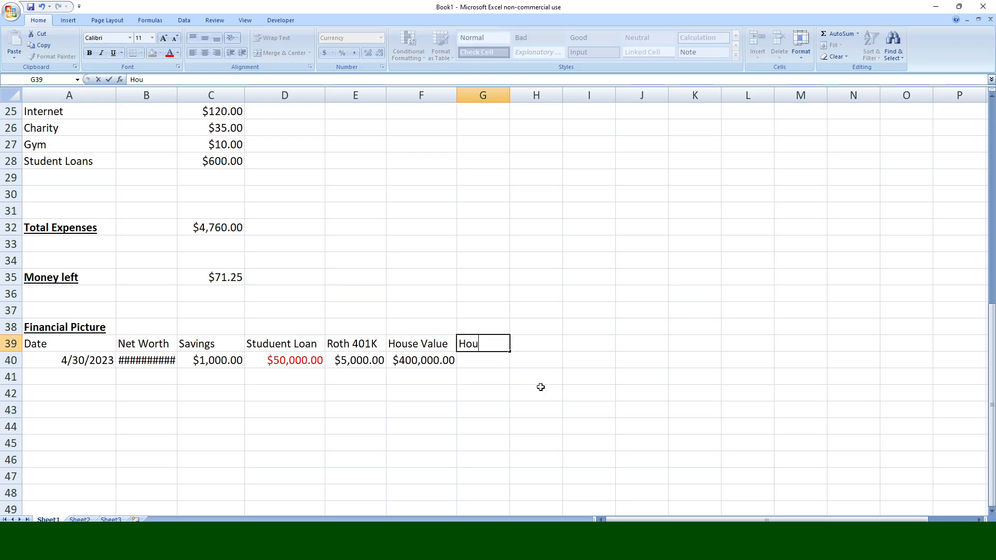
text(se loan)
key(Return)
text(35)
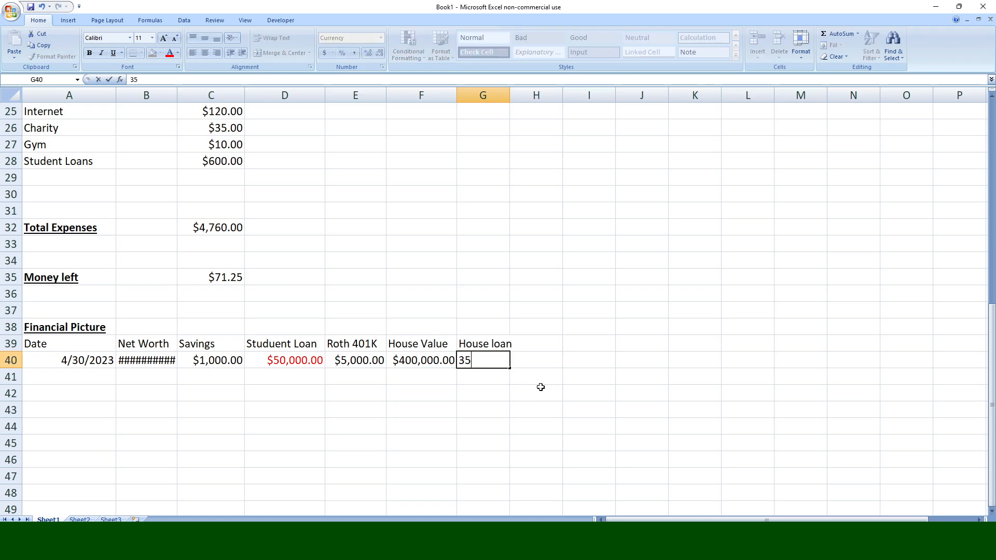
text(0,)
text(0000)
key(Return)
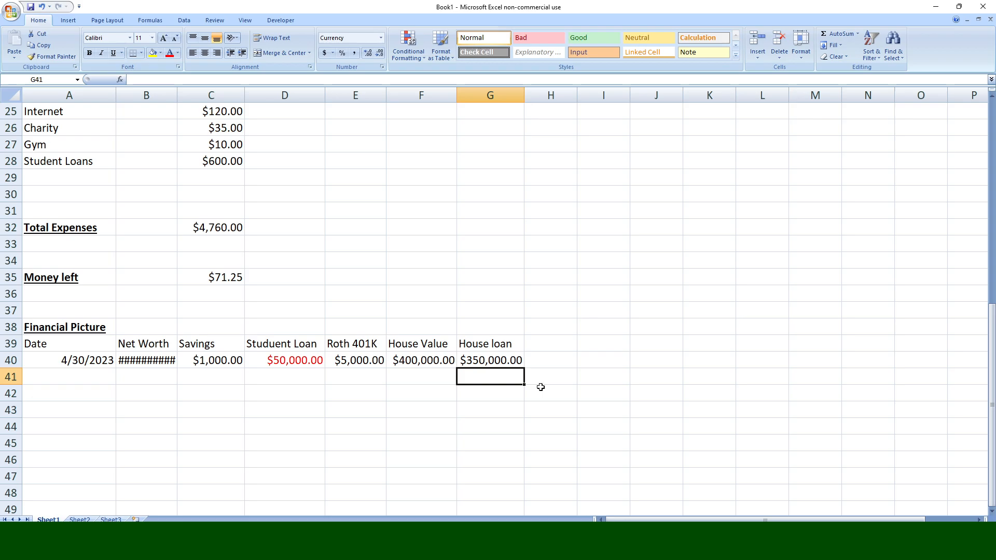
- Widen column B to fit the net worth amount and clear the values in C40:E40
drag(179, 94, 183, 93)
drag(232, 360, 349, 358)
key(Delete)
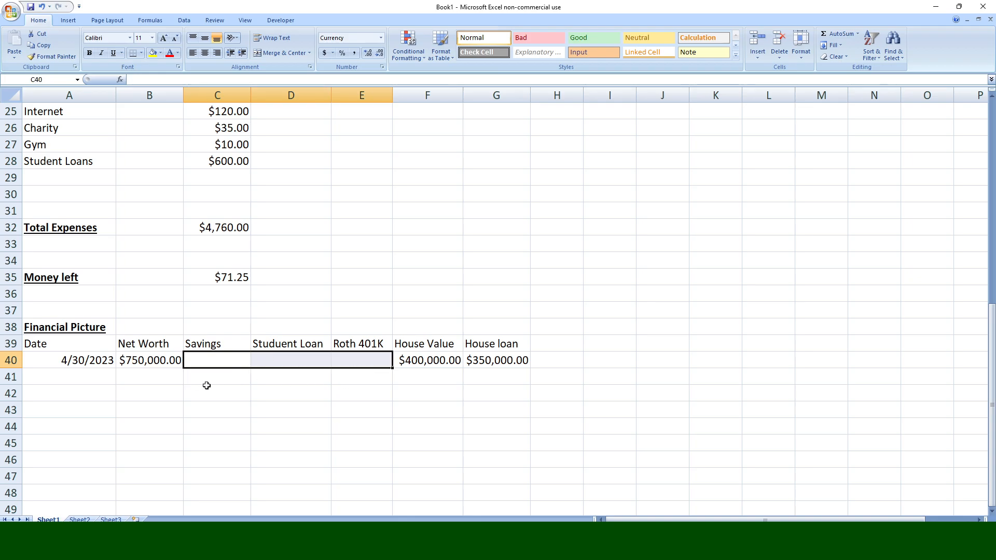
click(155, 363)
- Change the house loan amount in G40 to -350000 and select the net worth cell B40
click(490, 362)
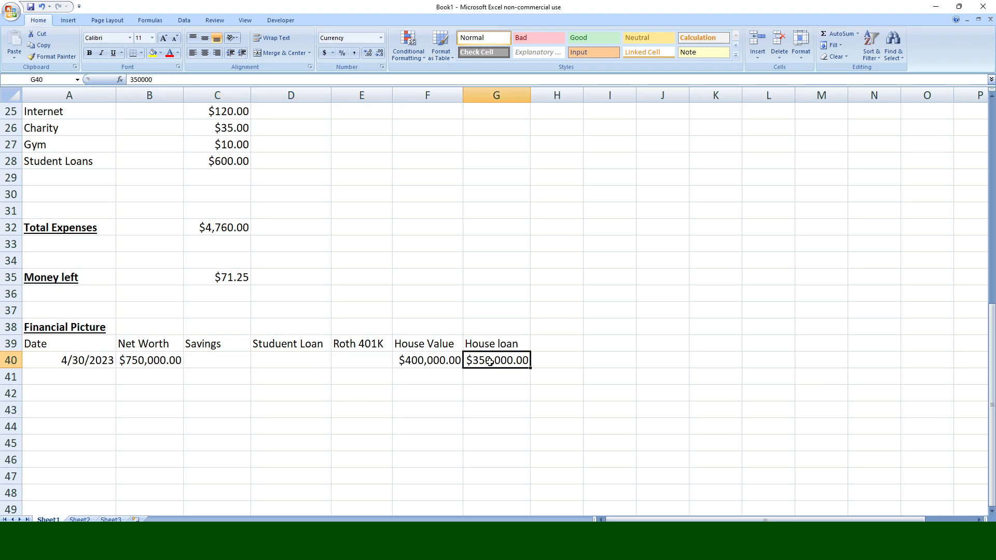
text(-35)
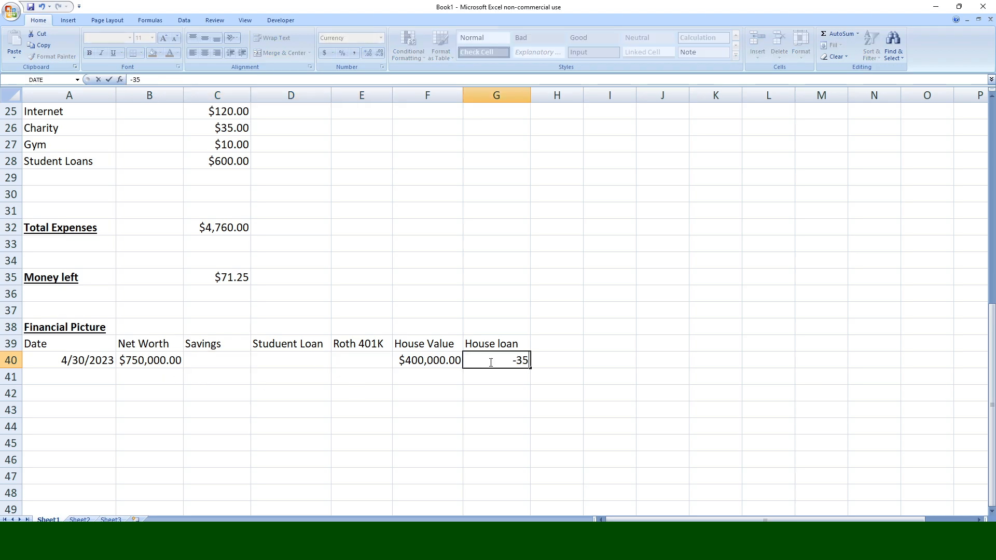
text(0000)
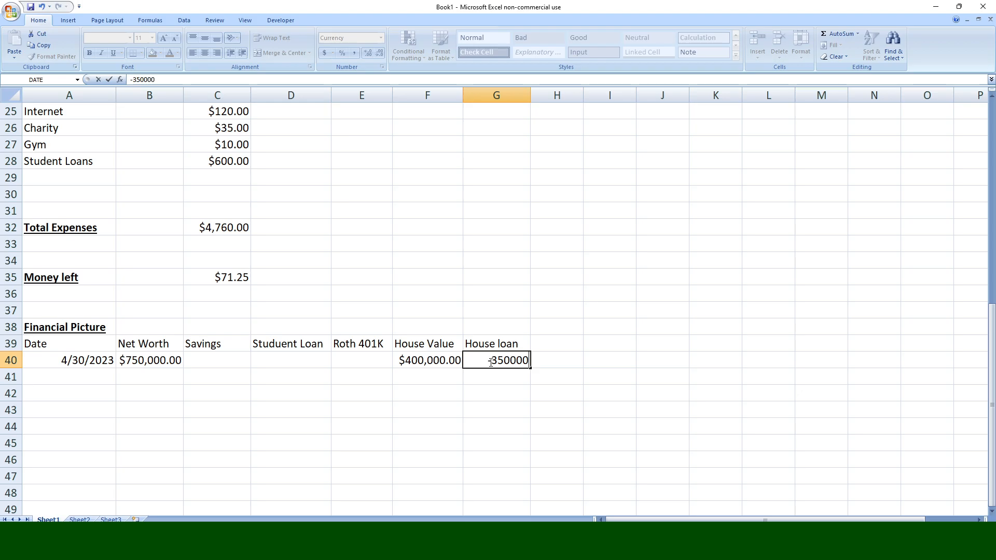
key(Return)
click(147, 367)
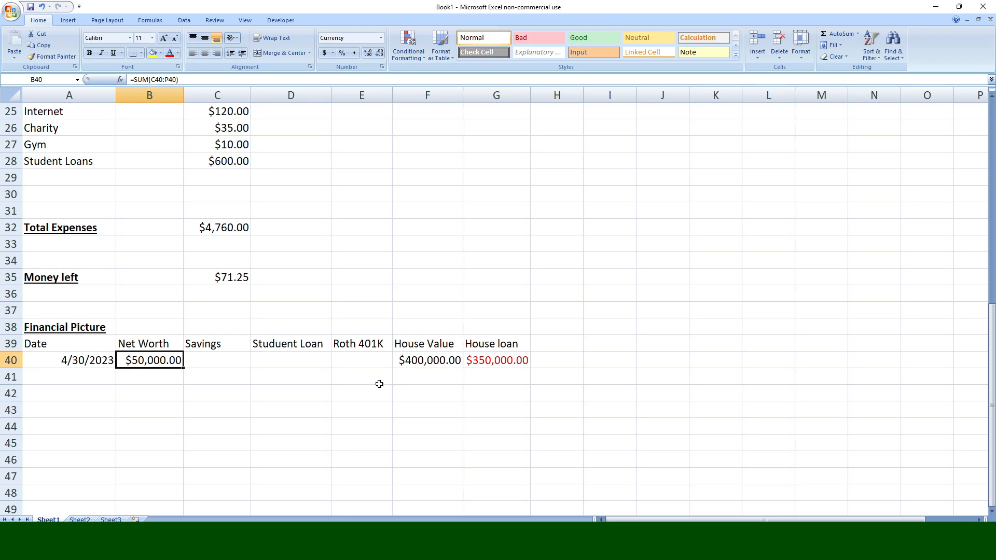
- Undo the house loan change and the clearing of C40:E40, keeping column B widened
key(ctrl+z)
key(ctrl+z)
key(ctrl+z)
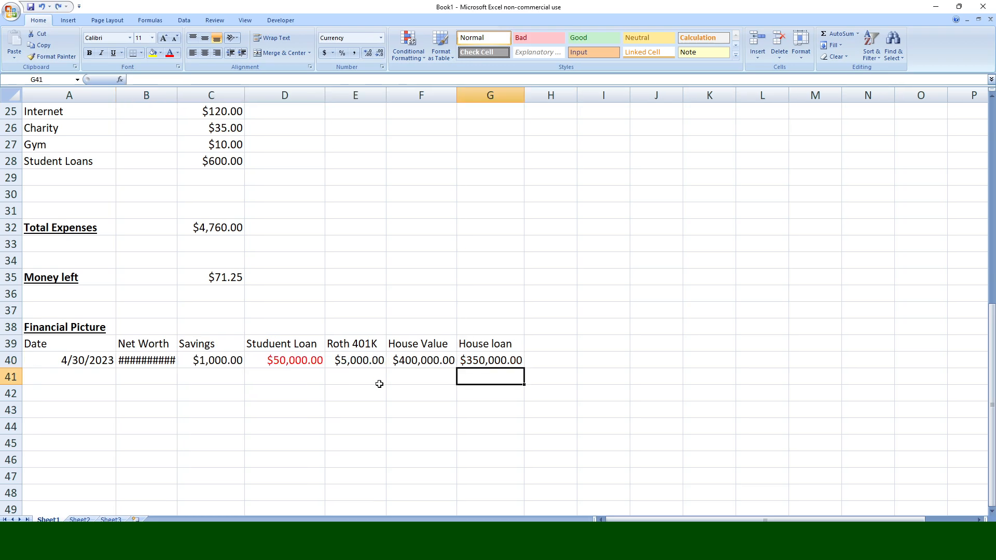
key(ctrl+y)
- Set the house loan amount in G40 to -350000
key(Up)
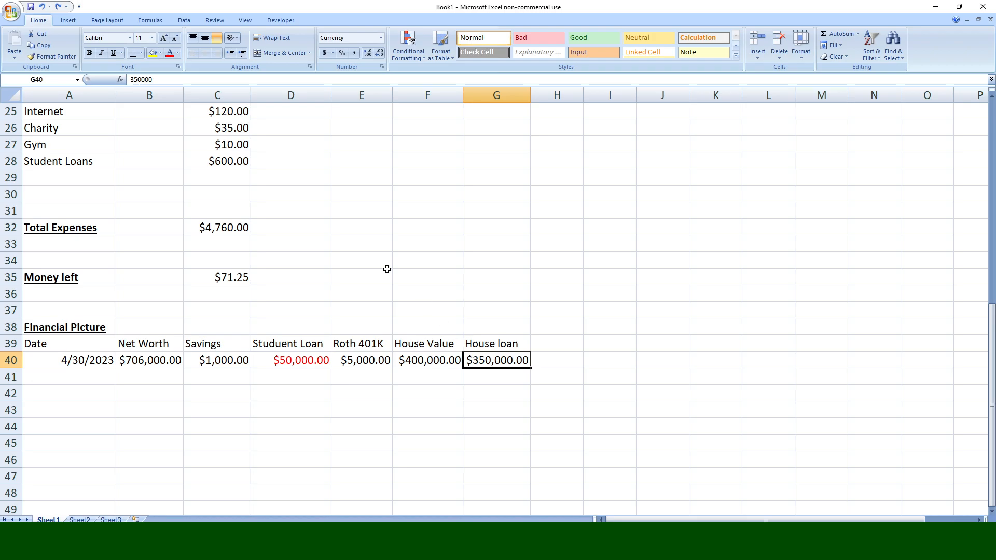
click(135, 81)
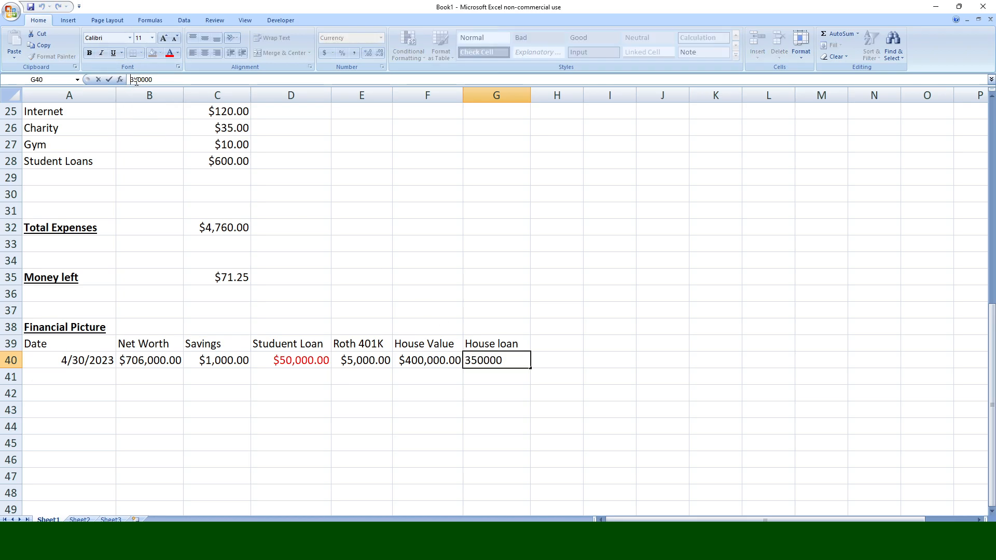
key(Return)
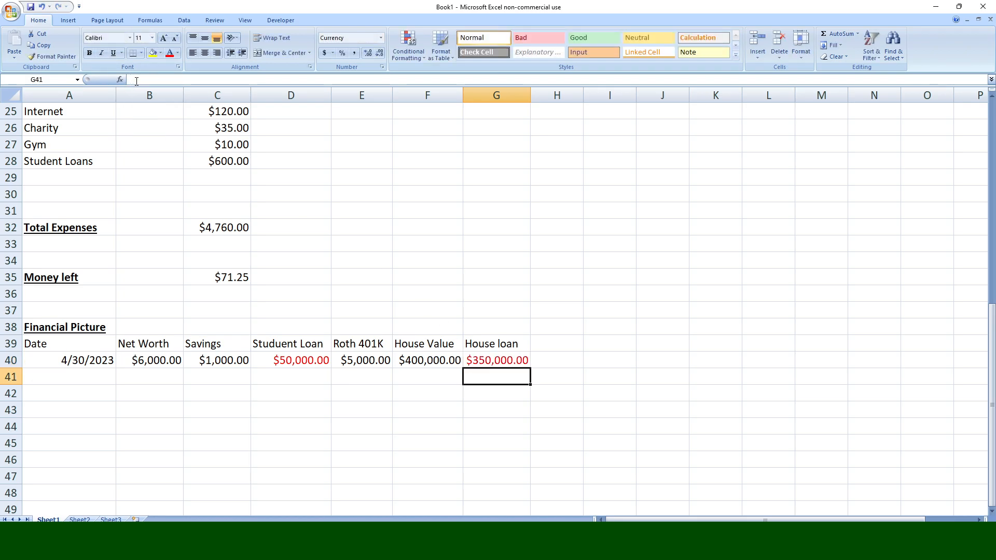
- Add a "Car" column heading in H39 with the amount 15000 in H40
click(551, 372)
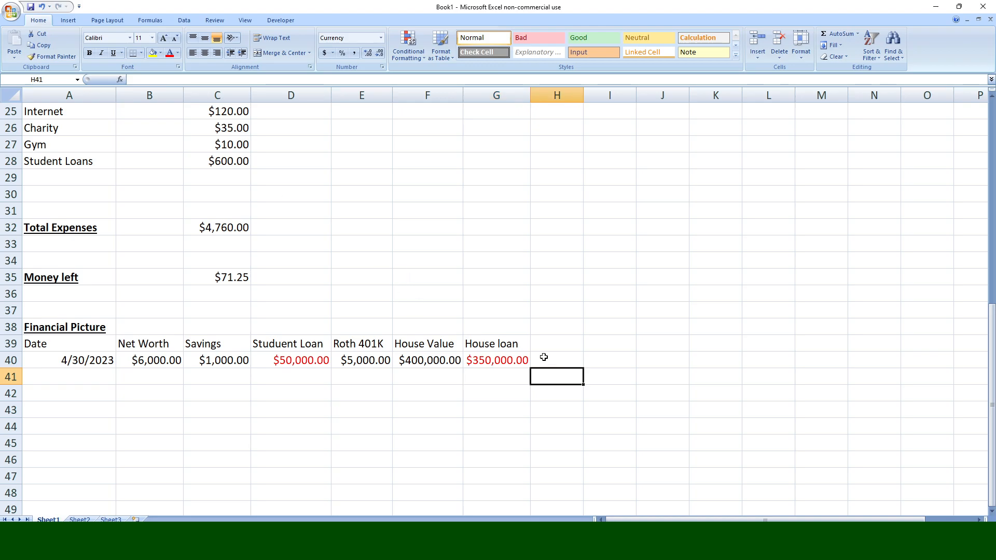
click(565, 333)
click(560, 342)
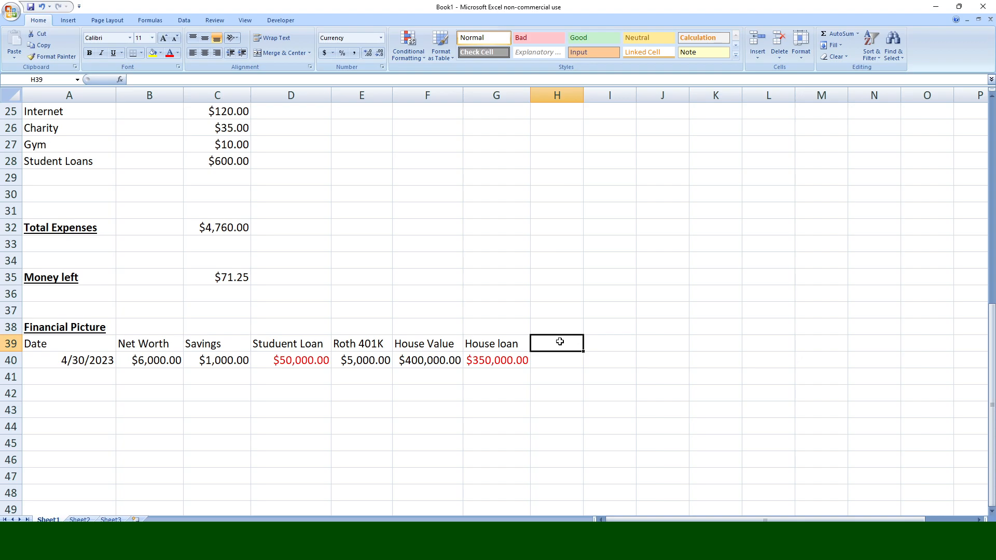
text(Car)
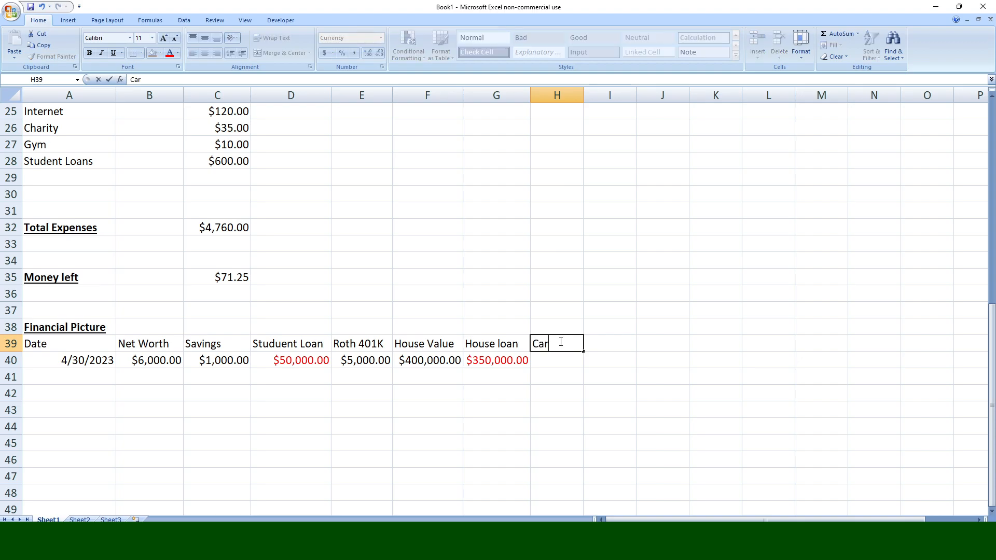
key(Return)
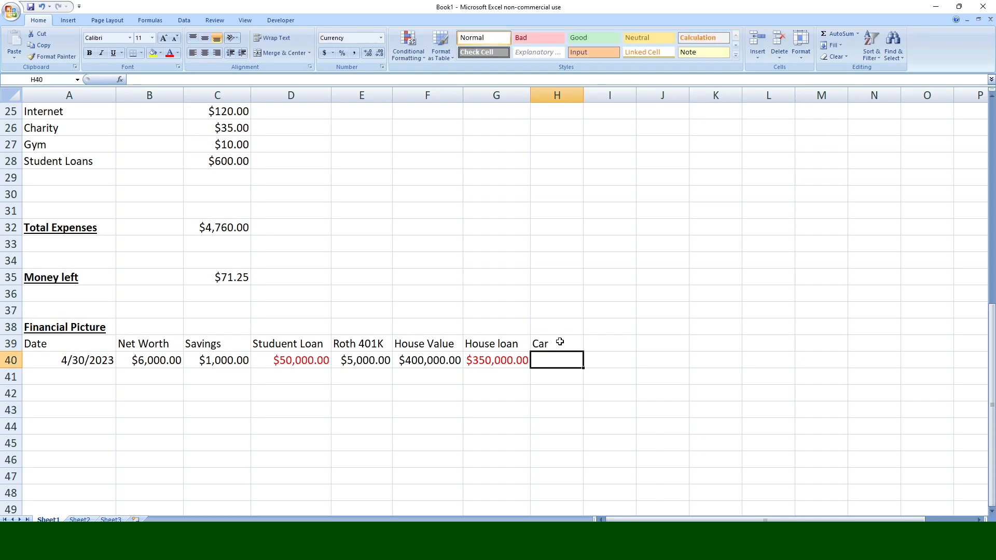
text(15000)
key(Return)
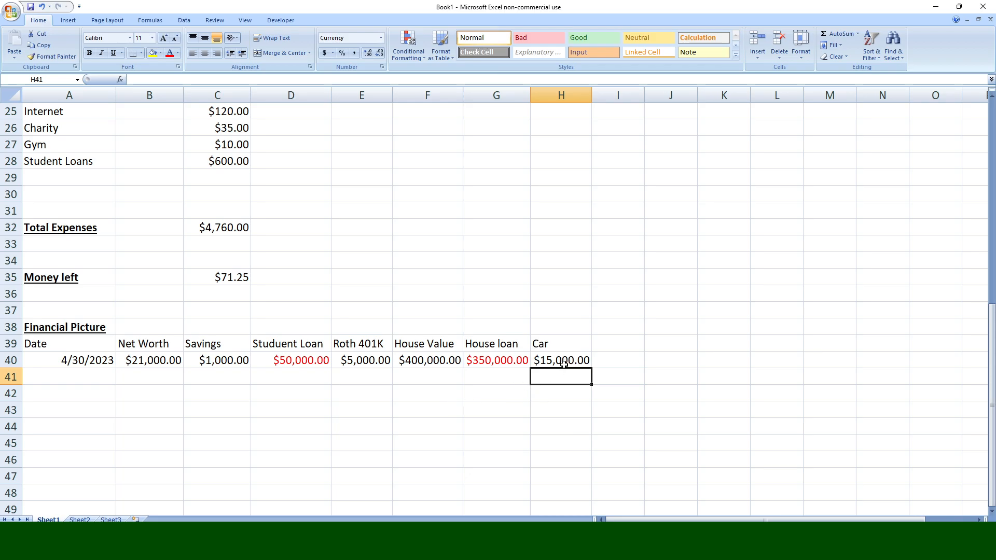
- Add a "Credit Card" column heading in I39 with the amount 30000 in I40
click(627, 343)
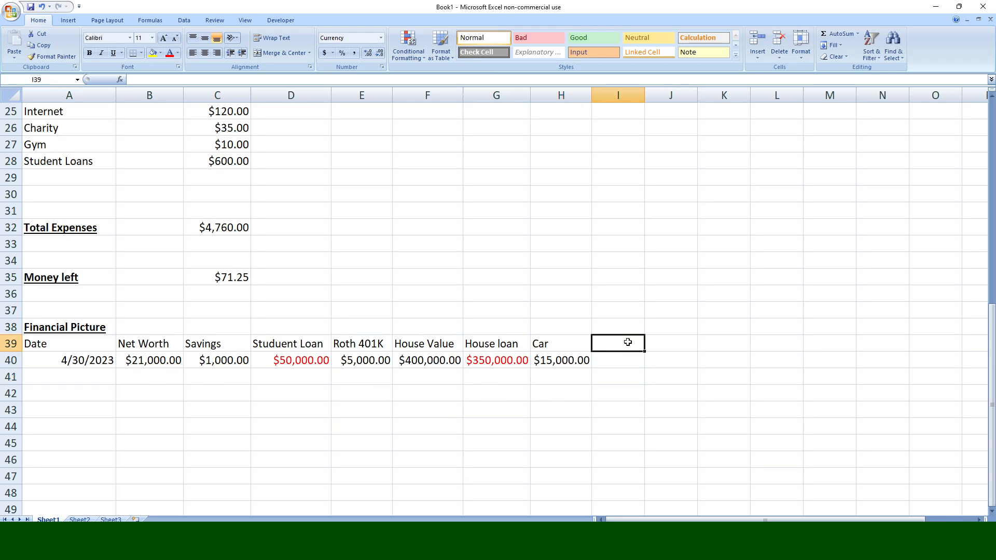
text(Credit)
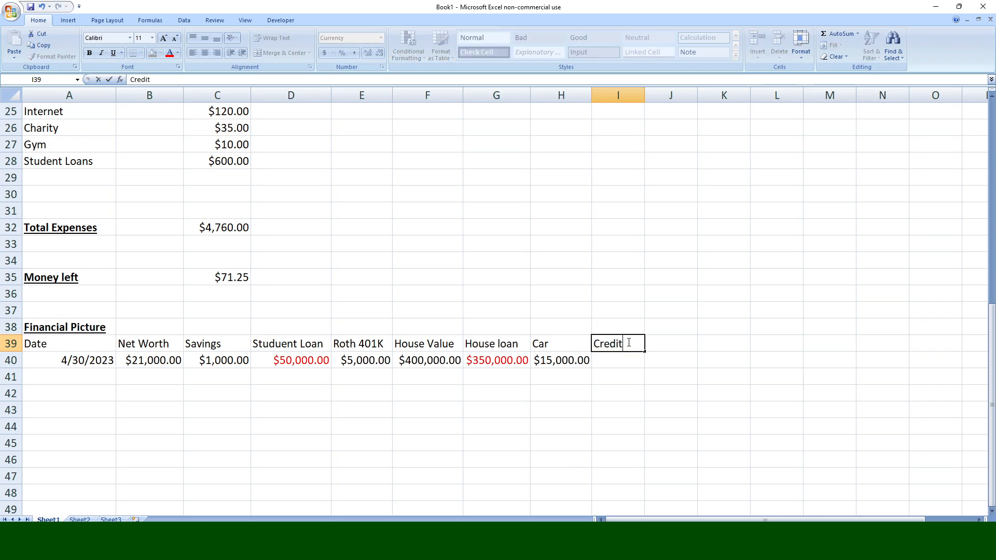
text( Card)
key(Return)
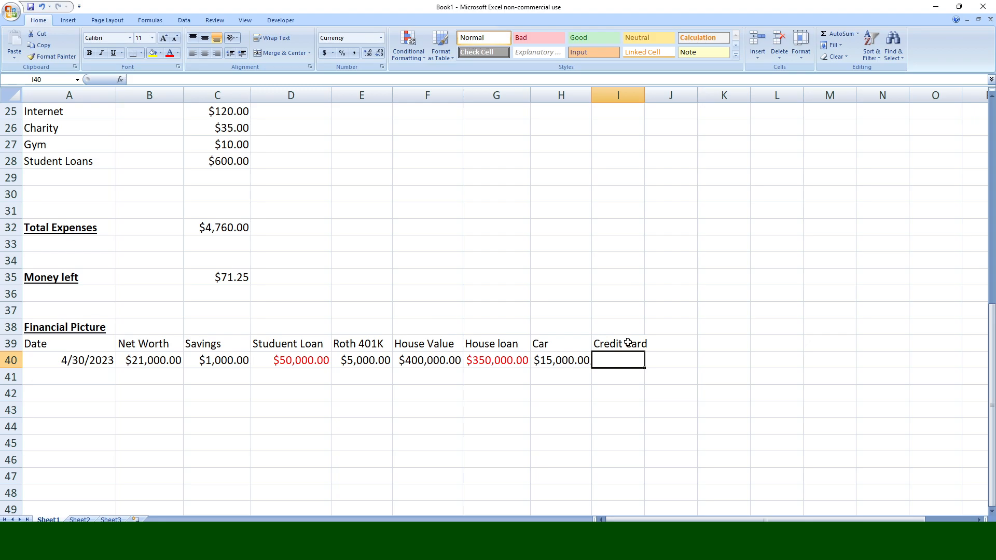
text(30000)
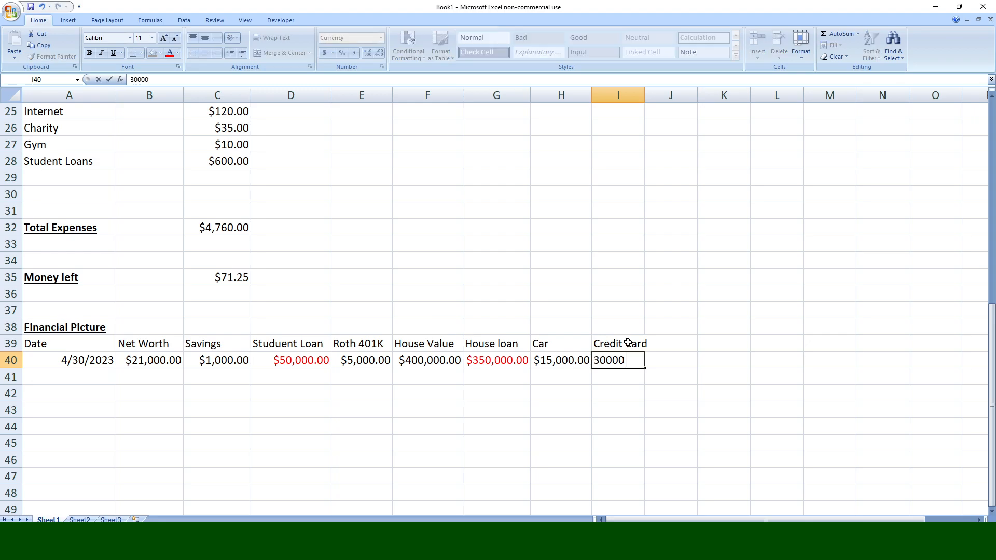
key(Return)
- Change the credit card amount in I40 to -30000 and select the net worth cell B40
click(626, 360)
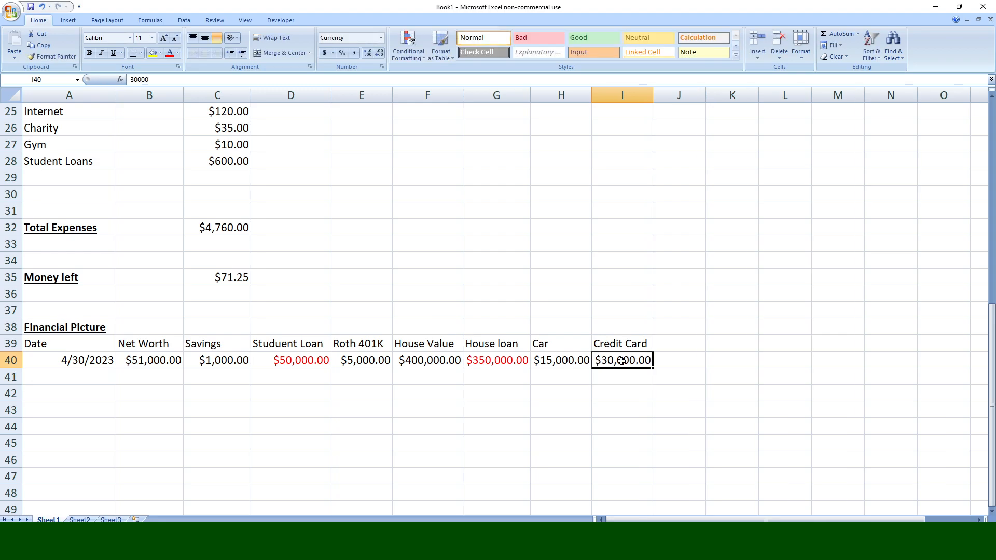
click(133, 80)
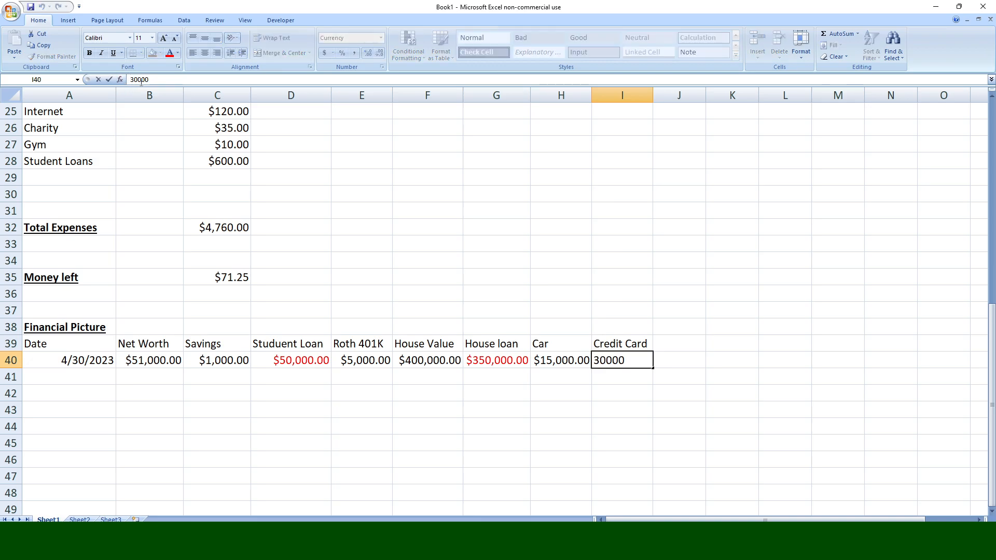
key(Return)
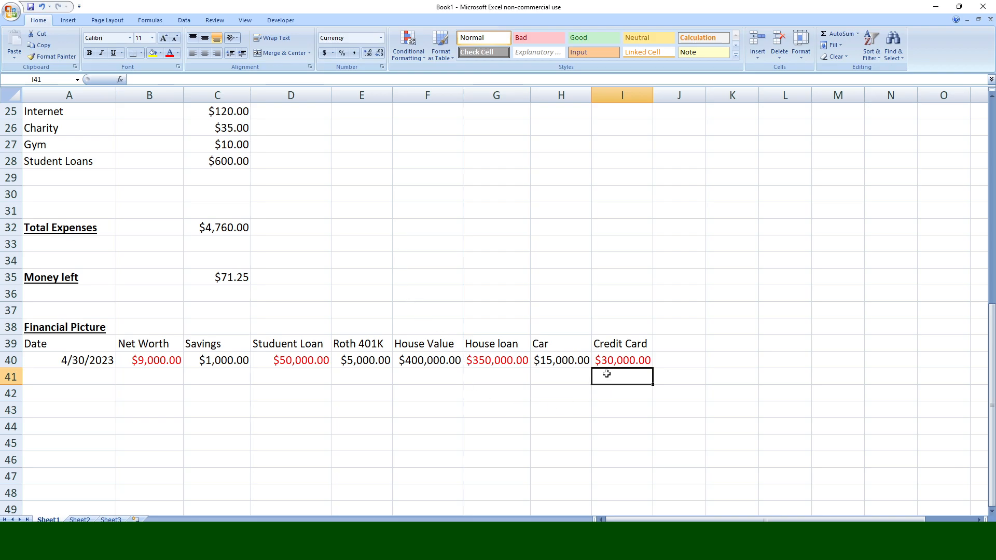
click(151, 360)
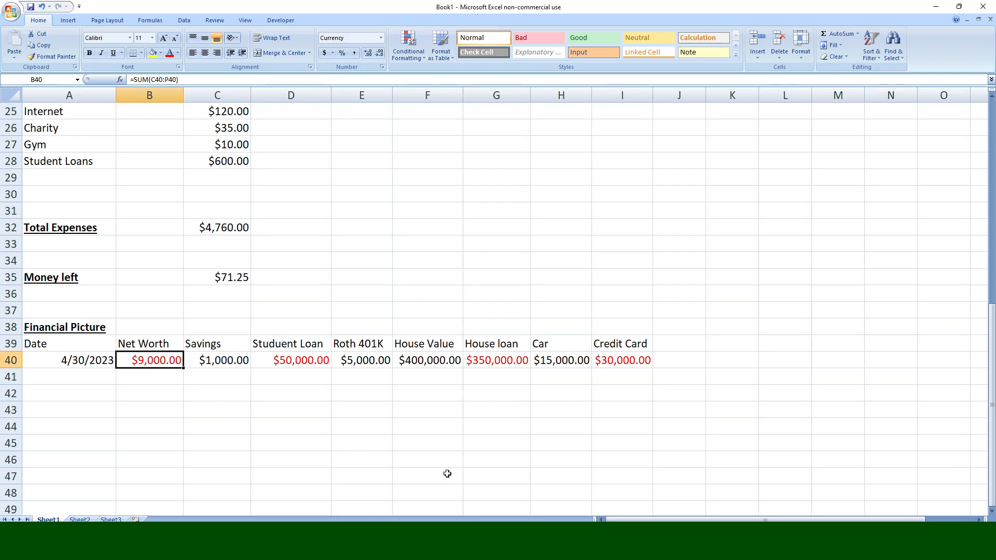
- Change the car value in H40 to 5000 and check it against the credit card amount
click(556, 365)
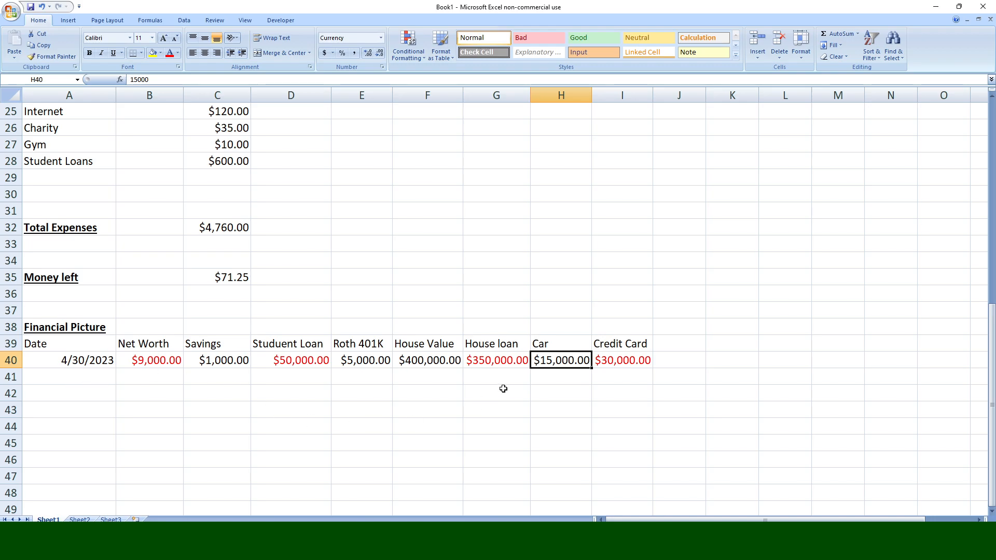
click(622, 364)
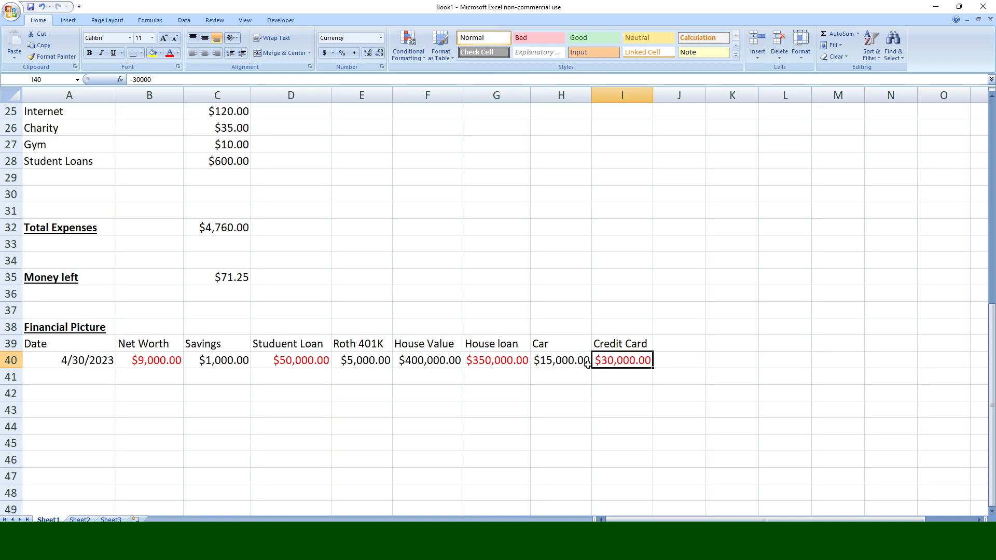
click(562, 366)
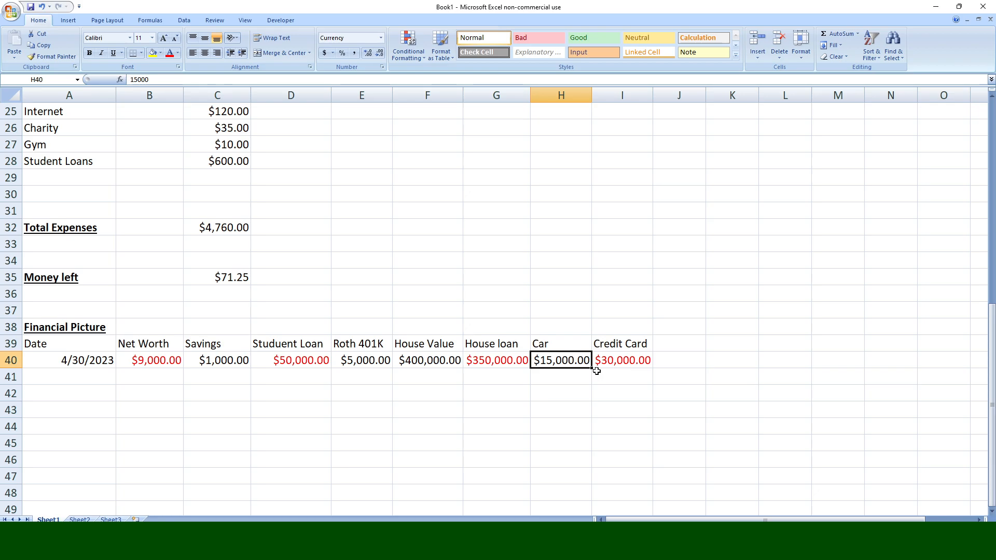
text(5000)
key(Return)
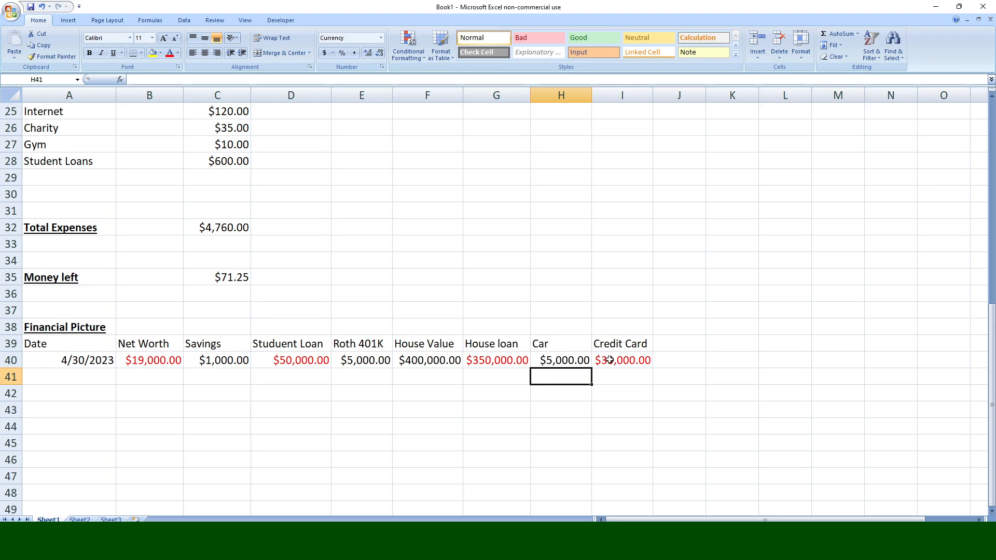
click(610, 360)
click(572, 361)
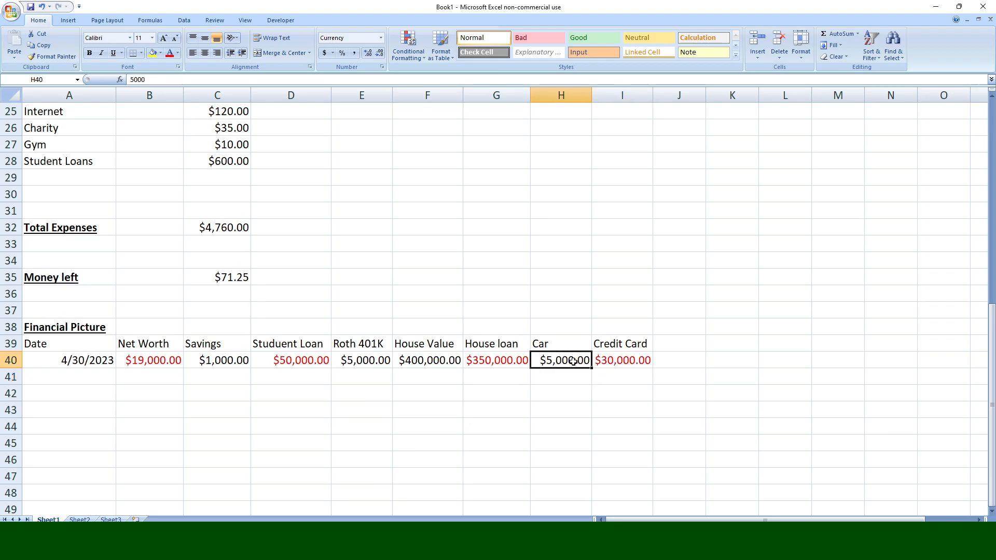
- Undo the recent car value entry and re-enter 5000 in H40
key(ctrl+z)
key(ctrl+z)
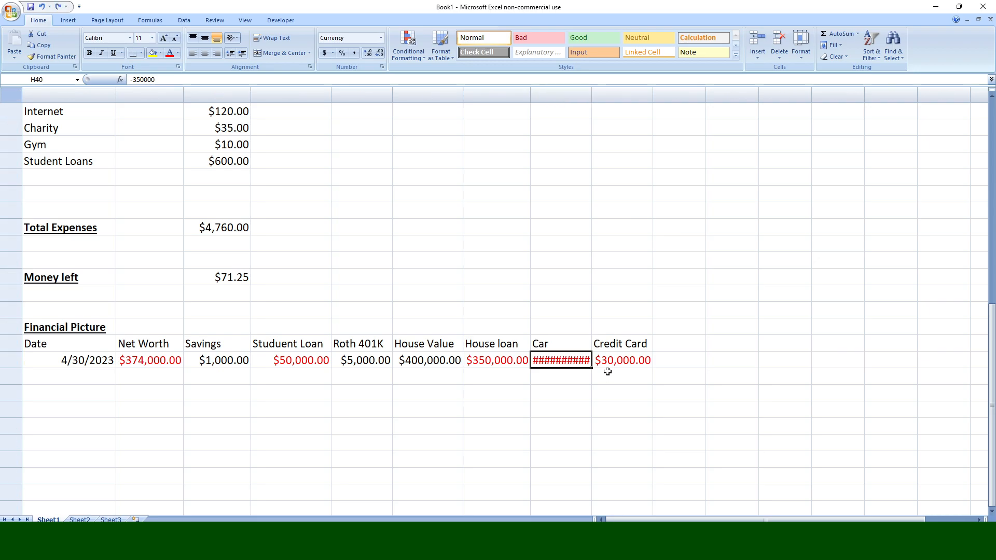
click(587, 391)
click(565, 361)
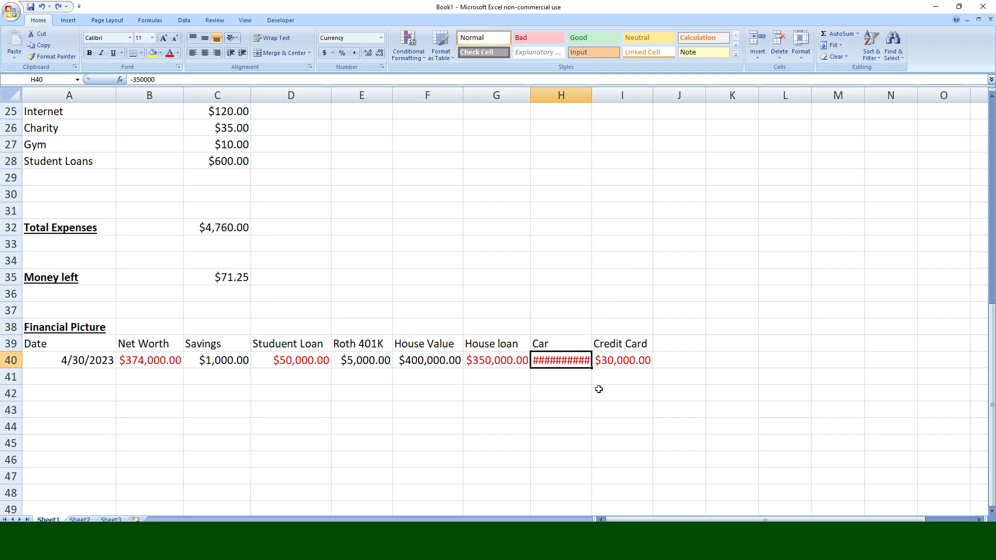
text(5,00)
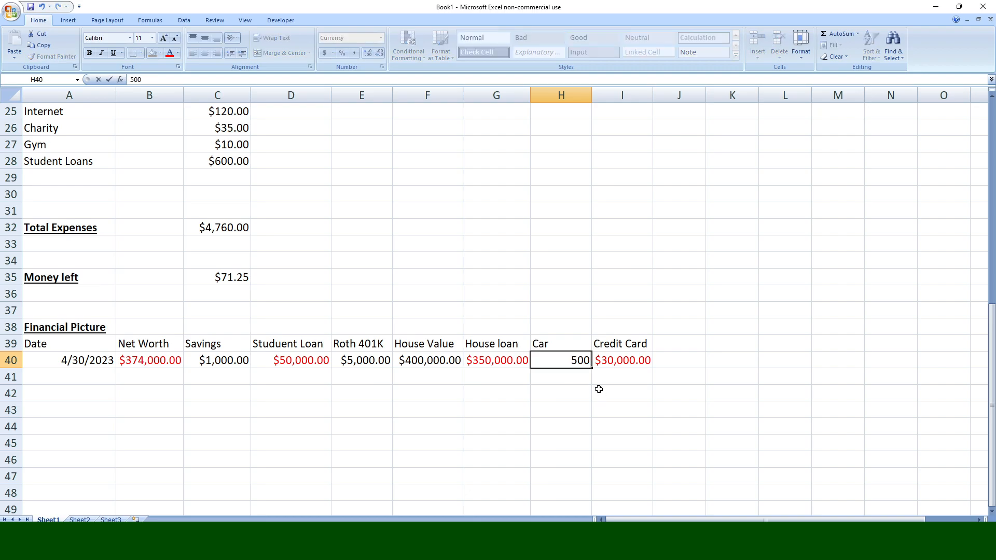
text(0)
key(Return)
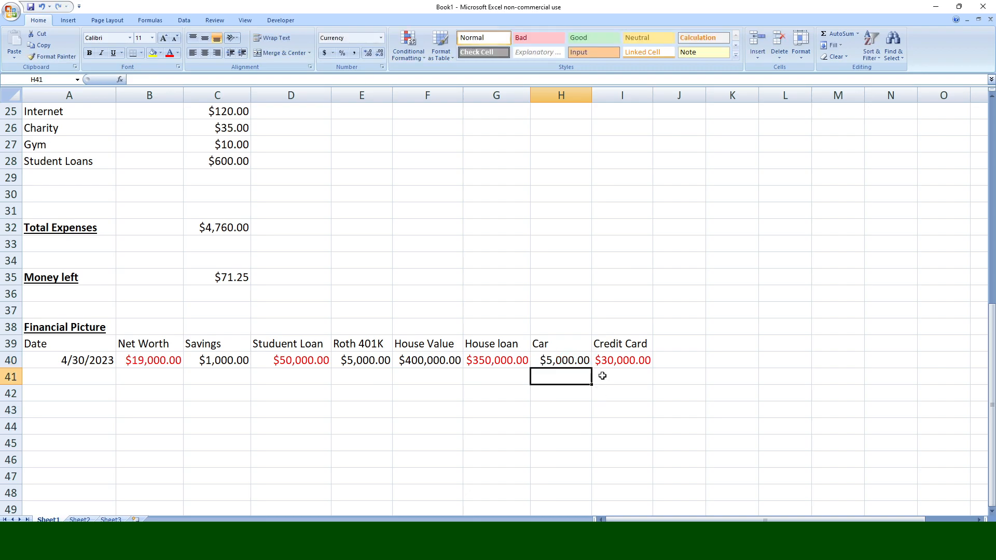
- Set the credit card amount in I40 to -20000 and select the net worth cell B40
key(Up)
key(Right)
text(200)
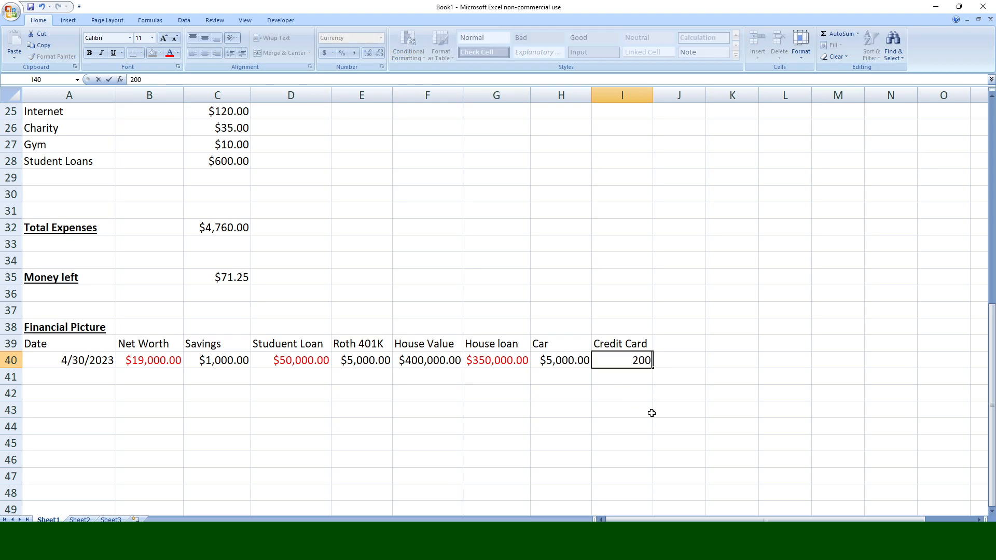
text(00)
key(Left)
key(Left)
click(609, 348)
click(613, 366)
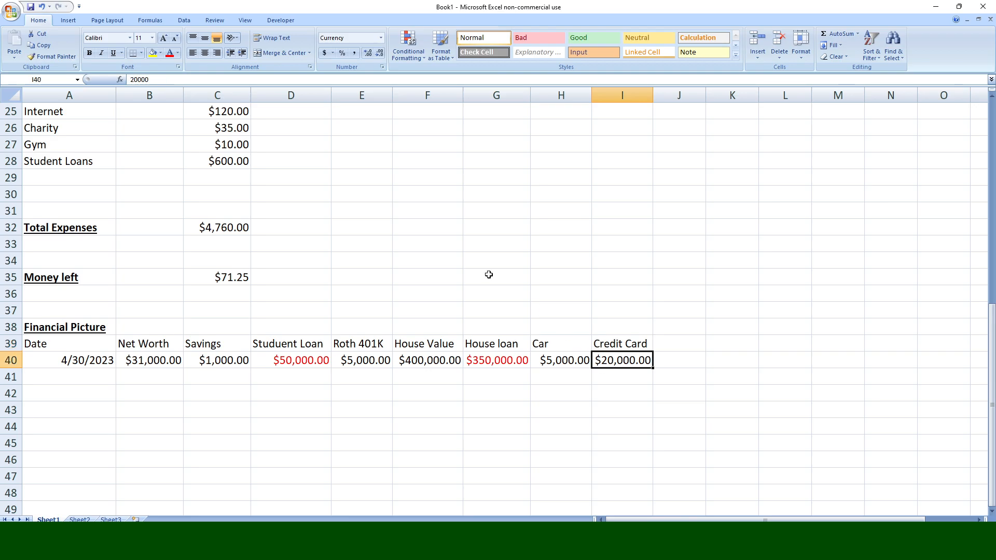
click(133, 81)
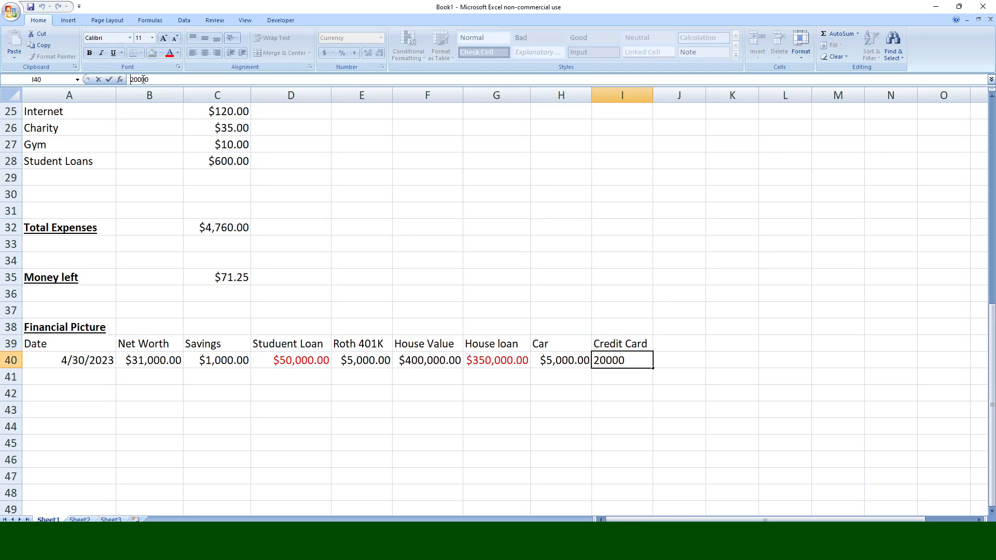
key(Return)
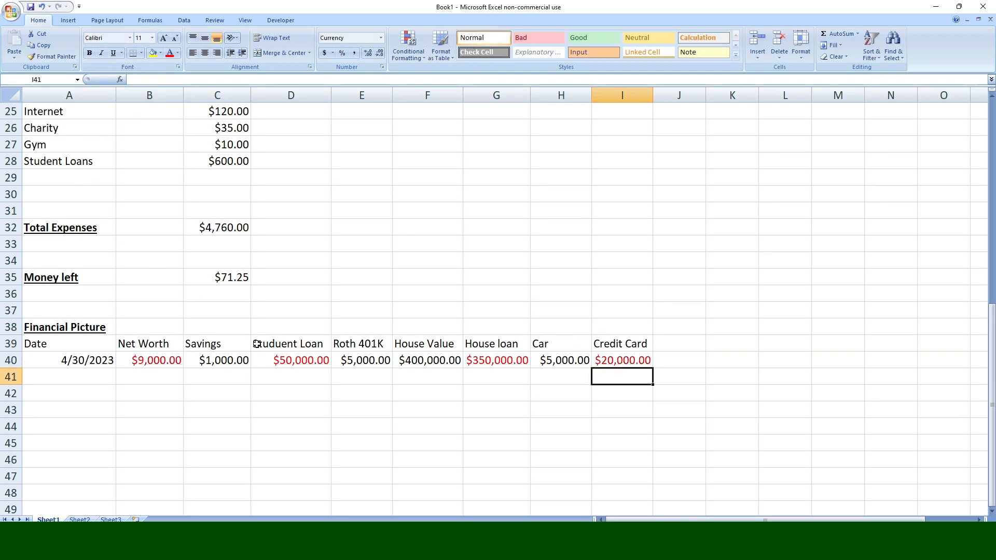
click(173, 365)
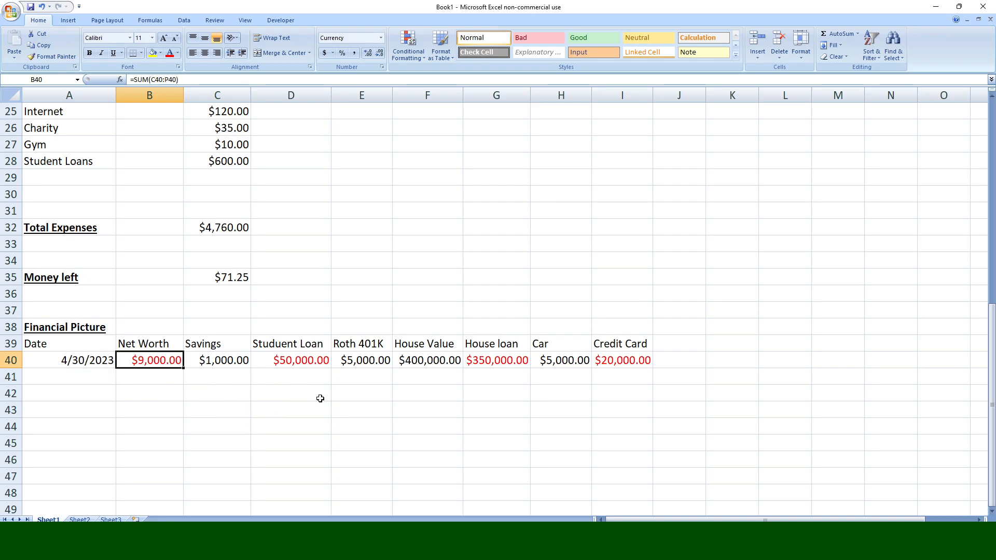
- Set the savings amount in C40 to 7000 and select the net worth cell B40
scroll(316, 399, up, 2)
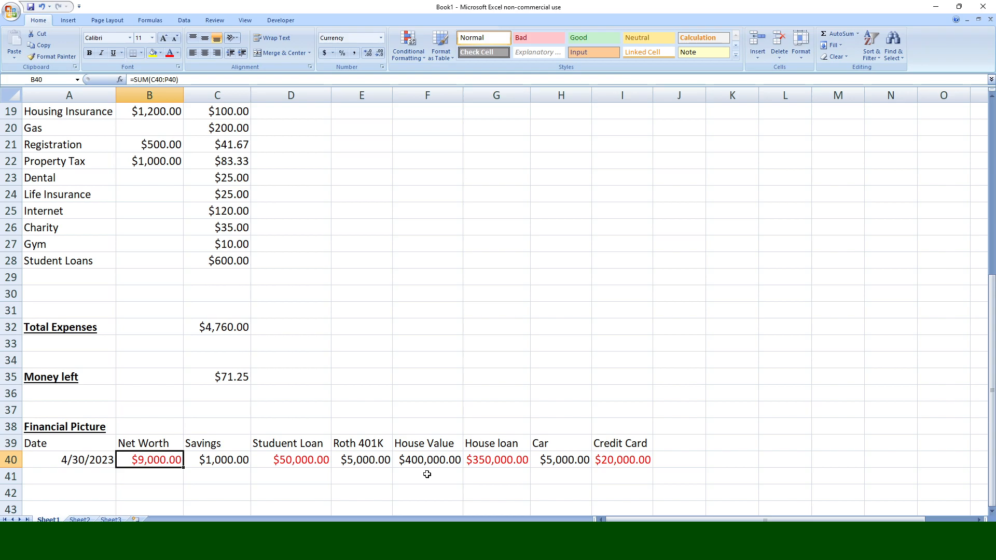
click(211, 466)
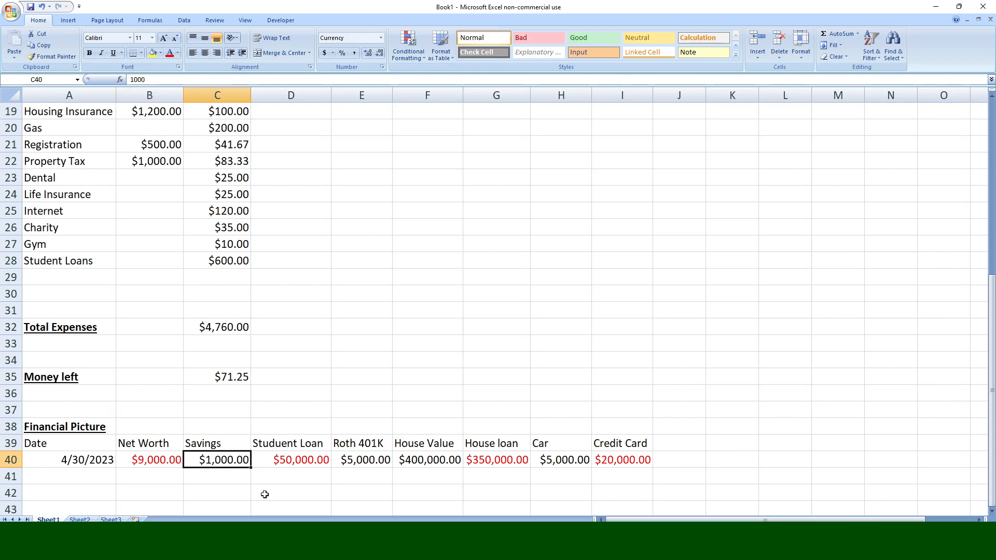
text(7000)
key(Return)
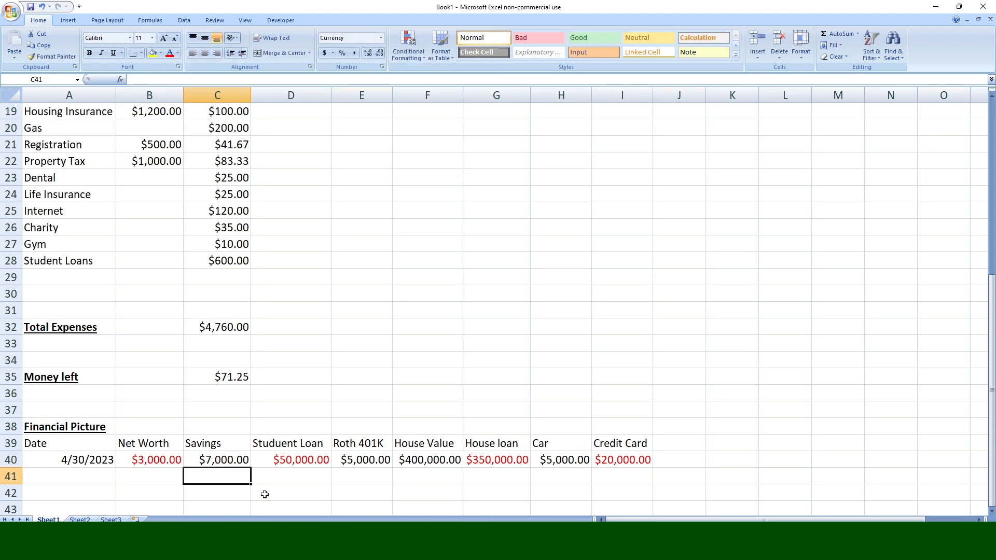
click(167, 464)
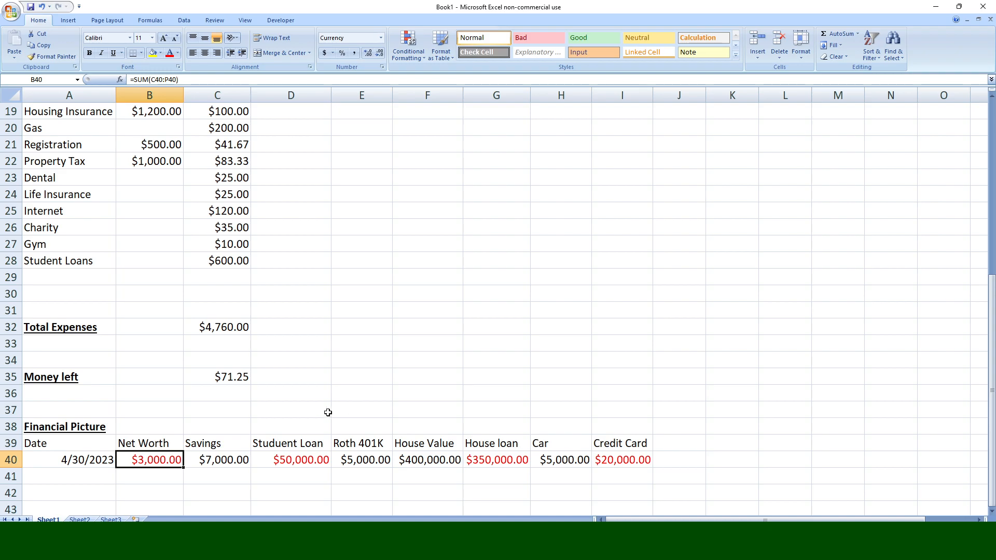
scroll(325, 411, up, 6)
scroll(324, 411, down, 8)
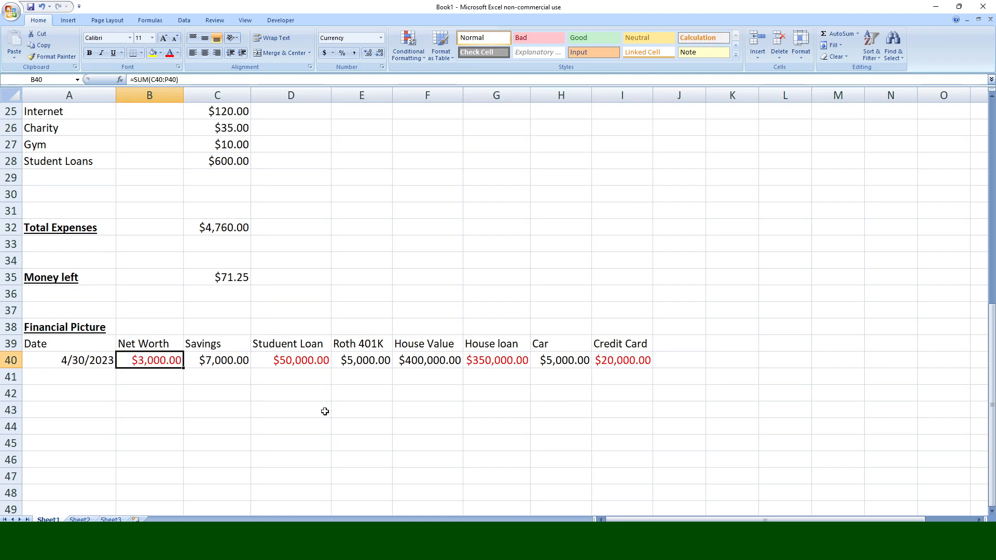
scroll(325, 411, up, 8)
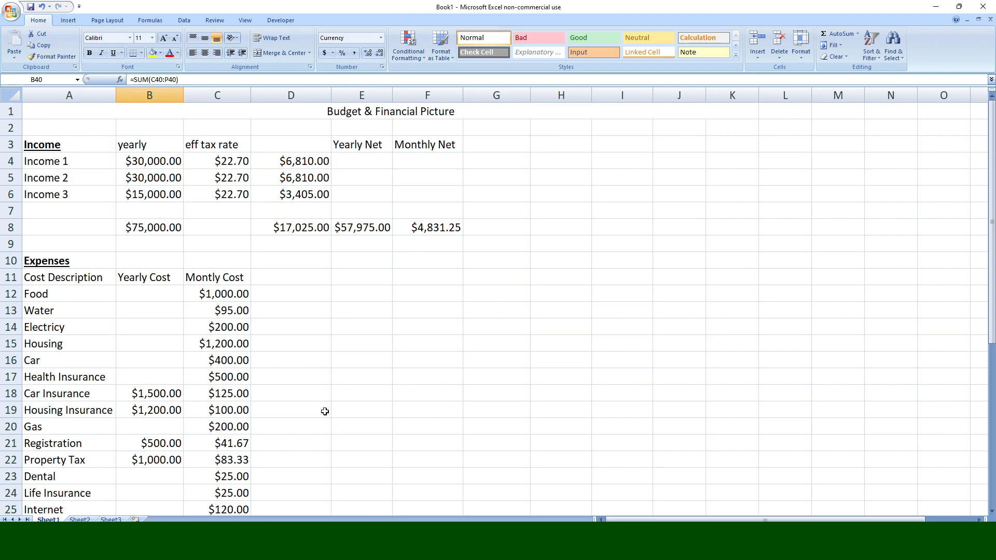
- Close the Book1 workbook without saving it and close the browser window with the effective tax rate search
click(983, 7)
click(499, 298)
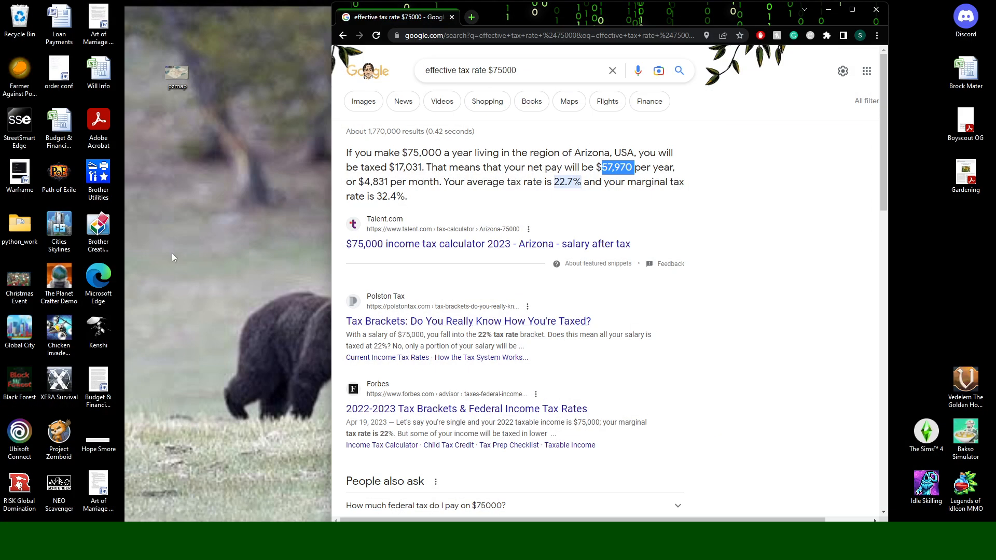
click(876, 10)
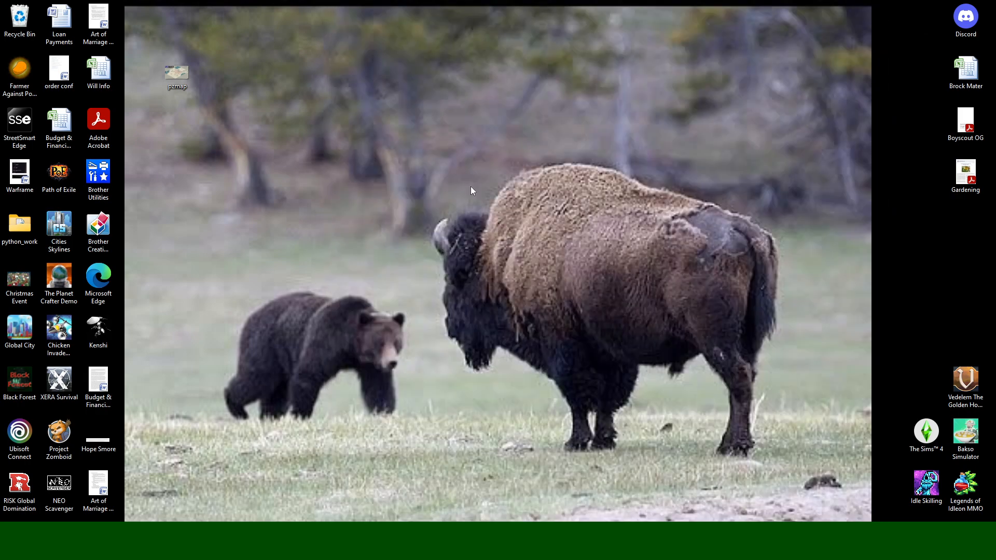
- Open the Budget & Financial Picture workbook from the desktop and review its monthly budget, income, summary and net worth sections with their cell comments
double_click(58, 124)
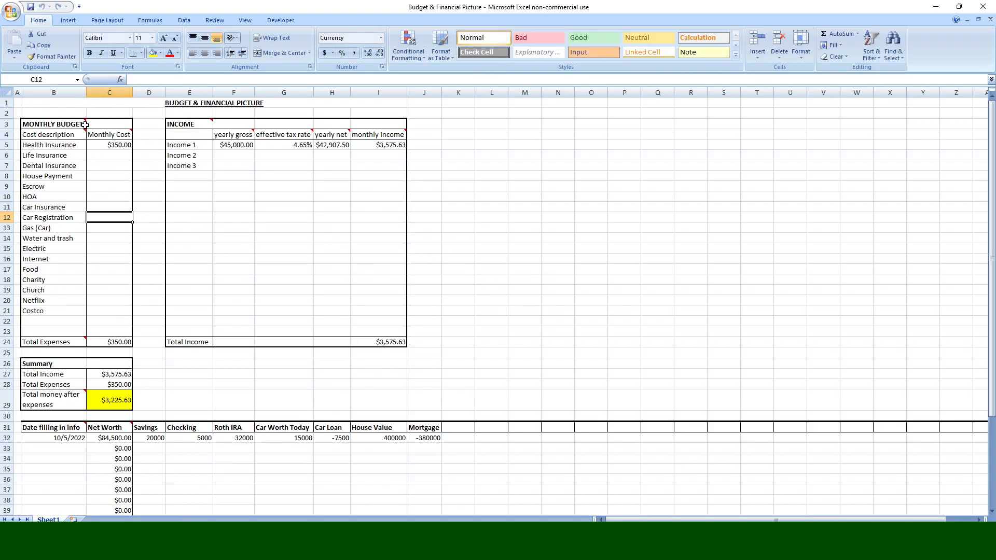
mouse_move(84, 121)
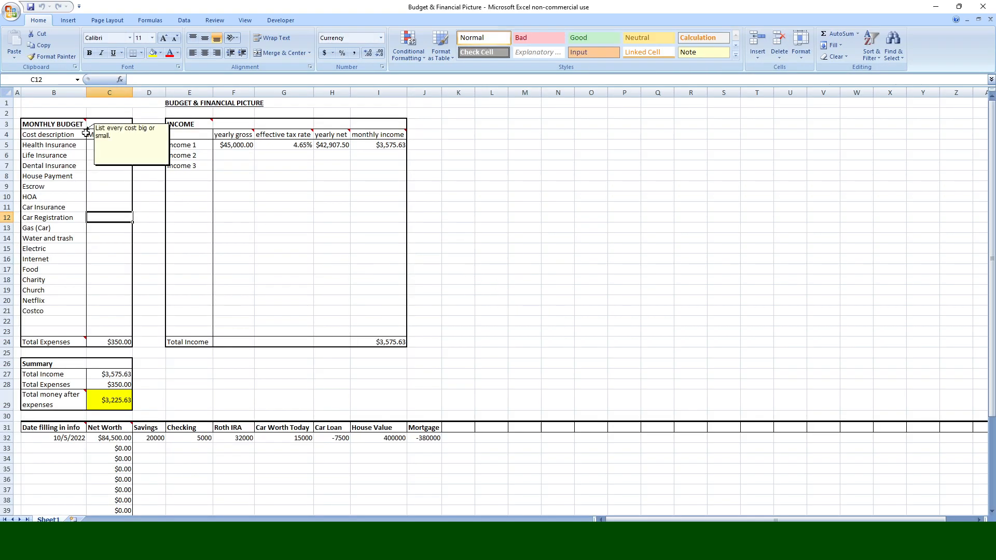
mouse_move(211, 121)
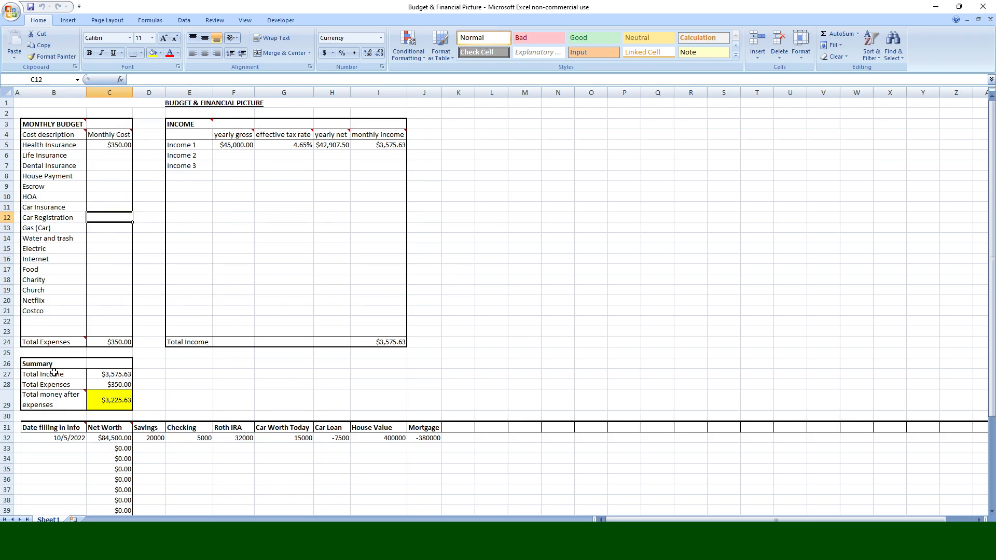
mouse_move(51, 403)
click(242, 398)
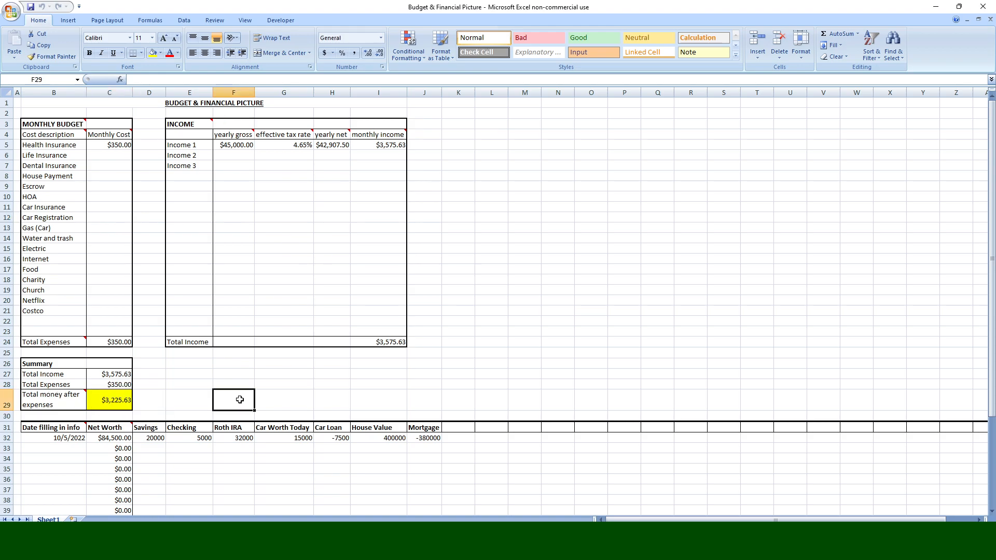
scroll(210, 415, down, 1)
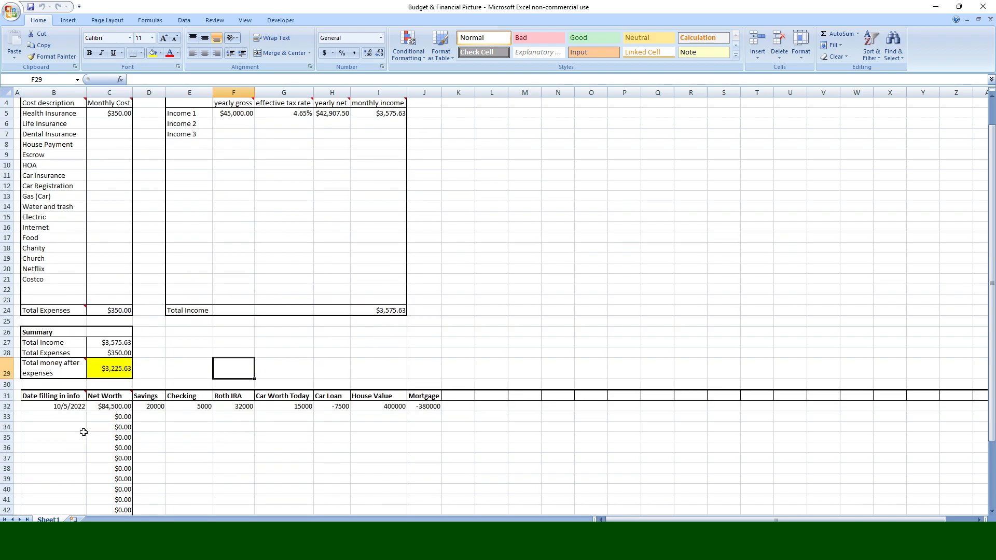
click(42, 398)
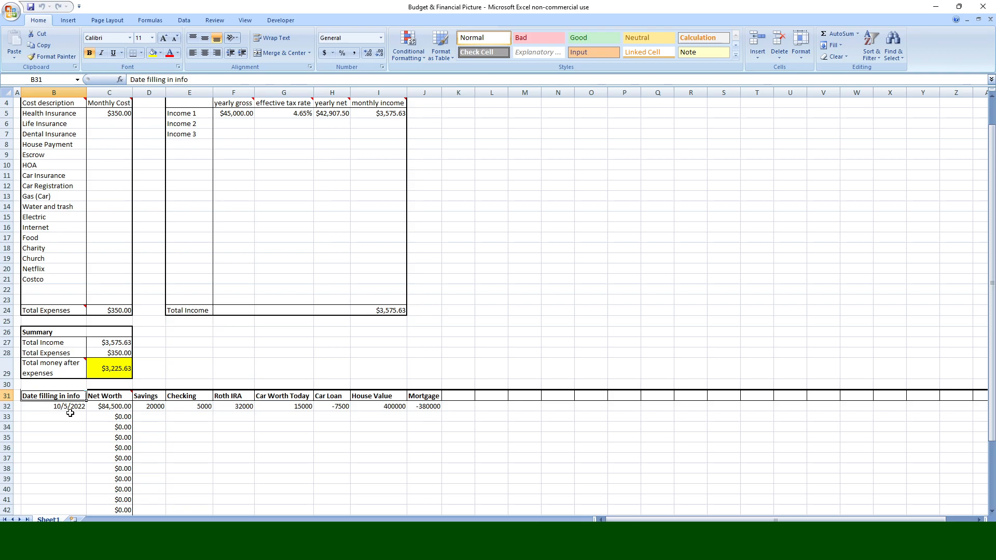
scroll(61, 418, up, 1)
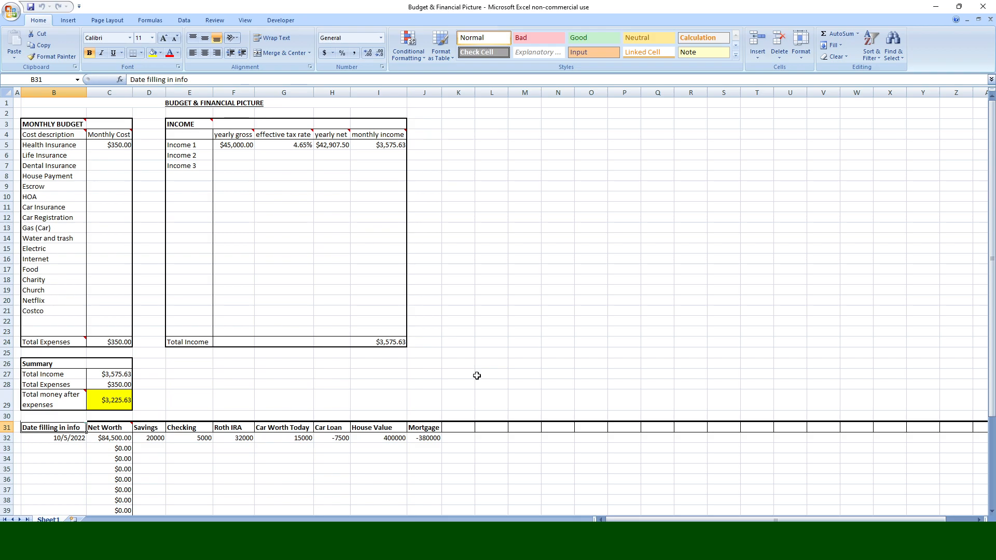
click(477, 374)
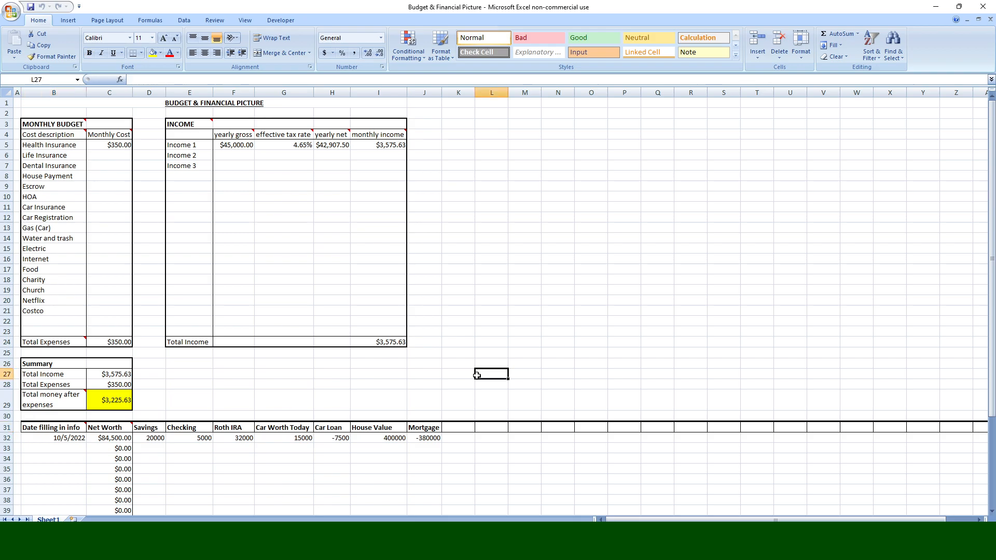